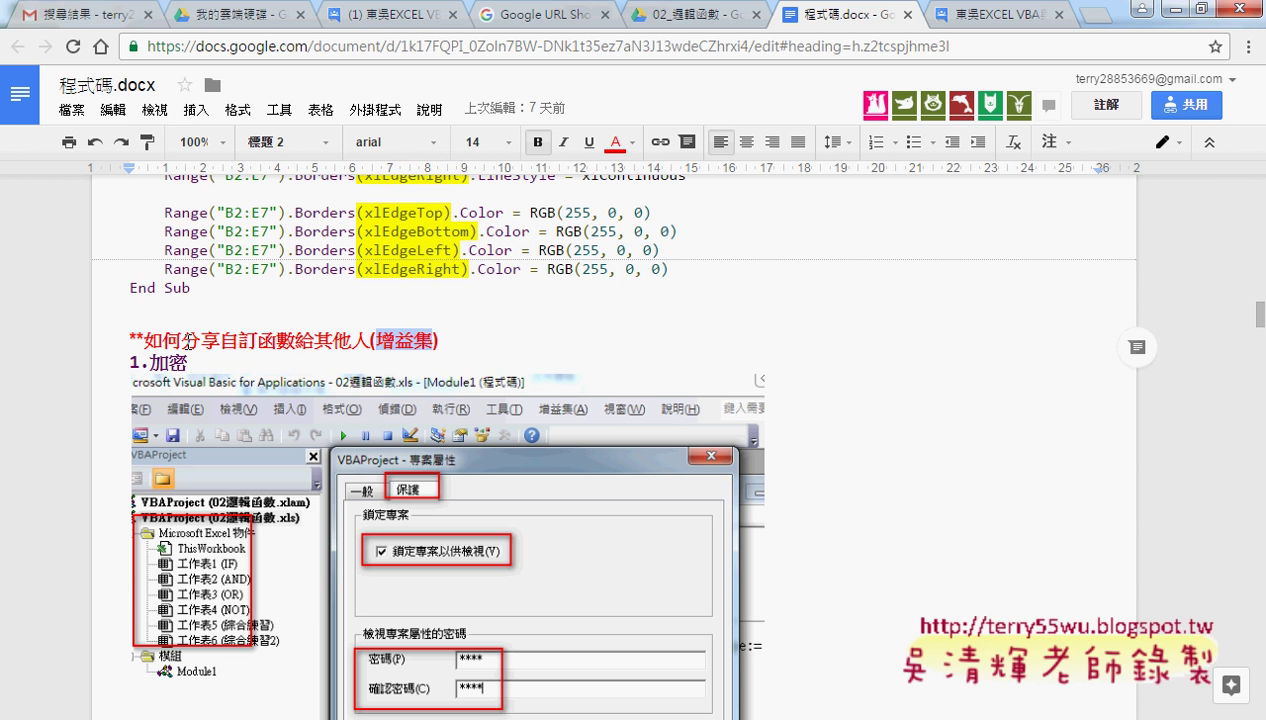
Finish reviewing the Google Docs notes on custom functions, then switch to the 02邏輯函數 Excel workbook
left_click_drag(218, 342, 292, 347)
left_click(228, 359)
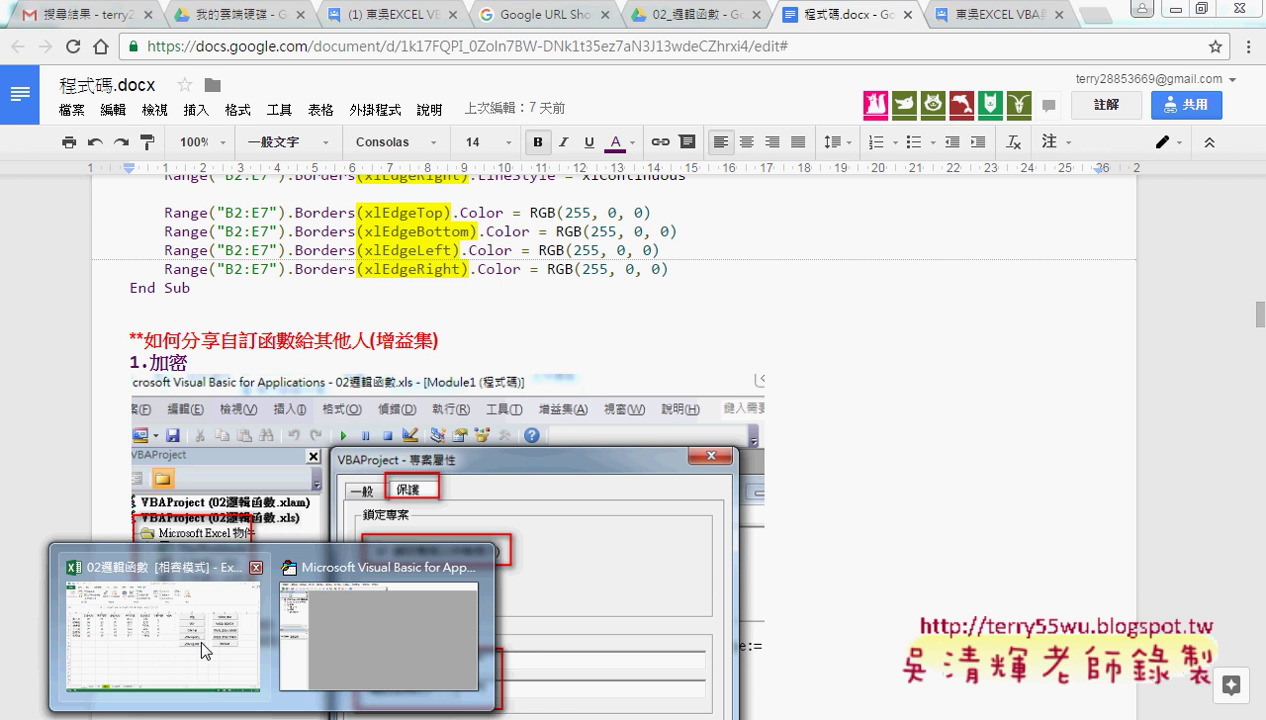
left_click(199, 635)
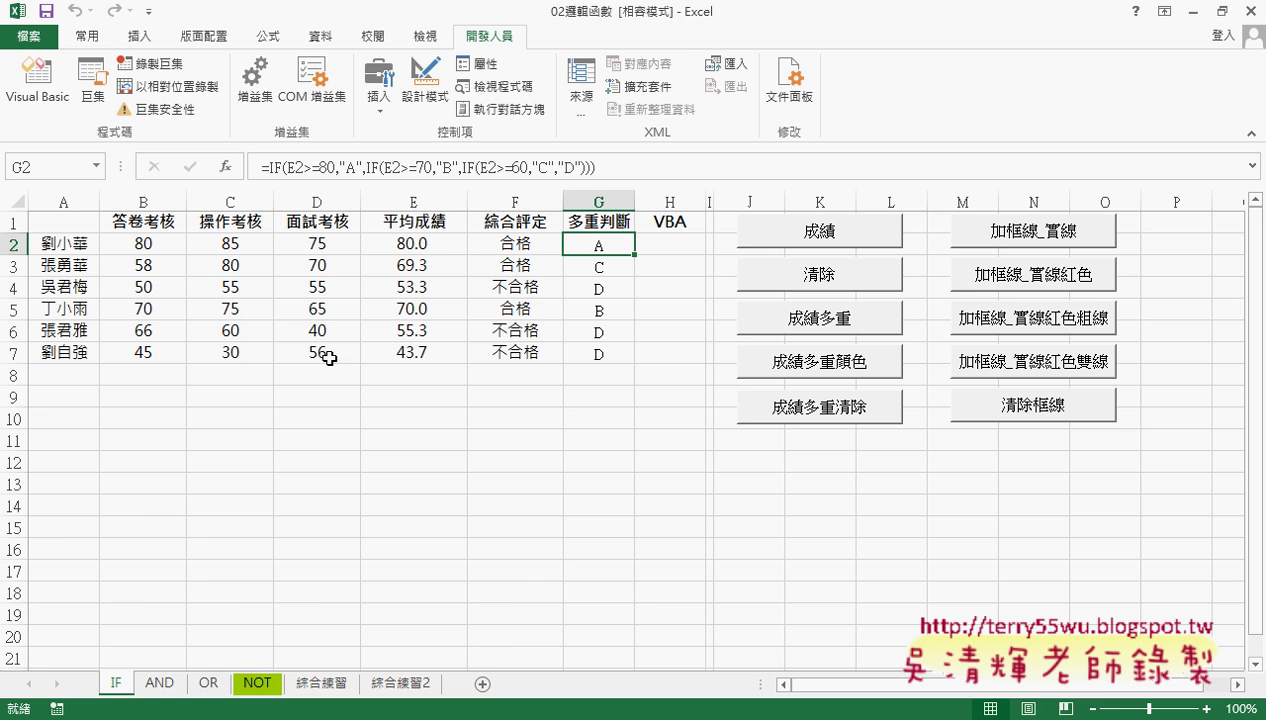
Show Module1's grading macro code maximised in the Visual Basic editor, with the project pane widened
left_click(50, 100)
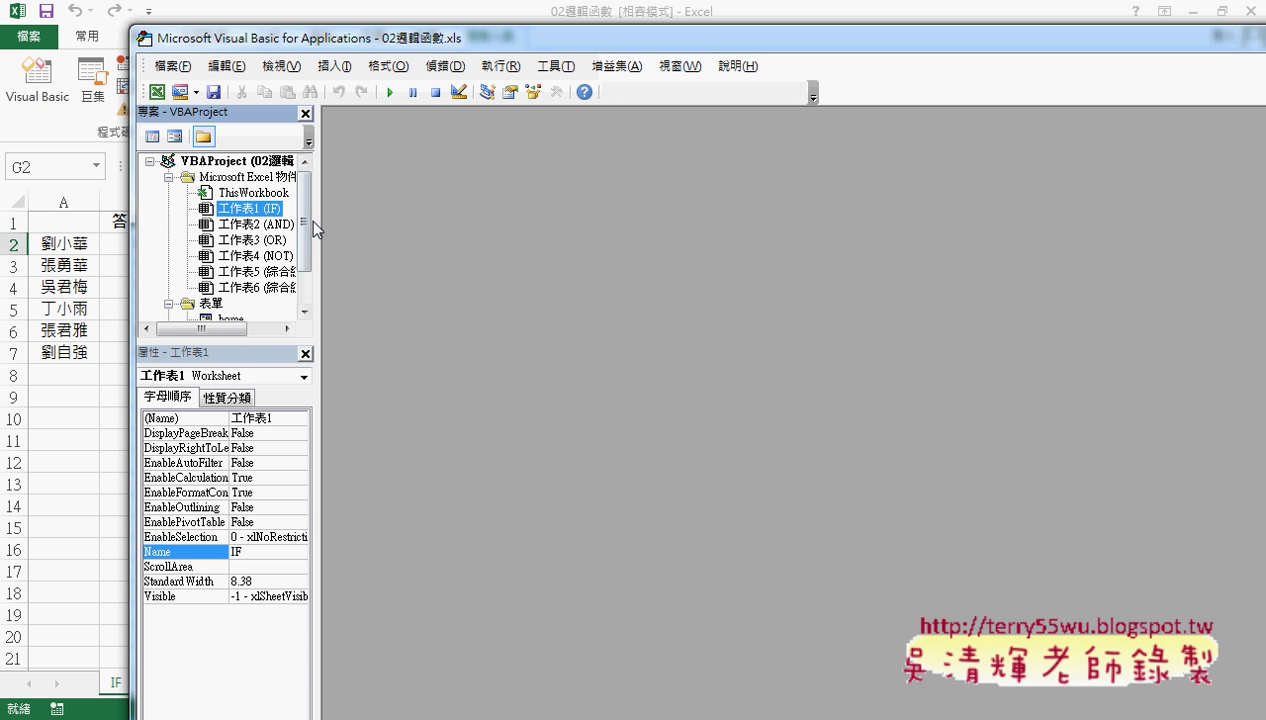
left_click_drag(265, 341, 265, 425)
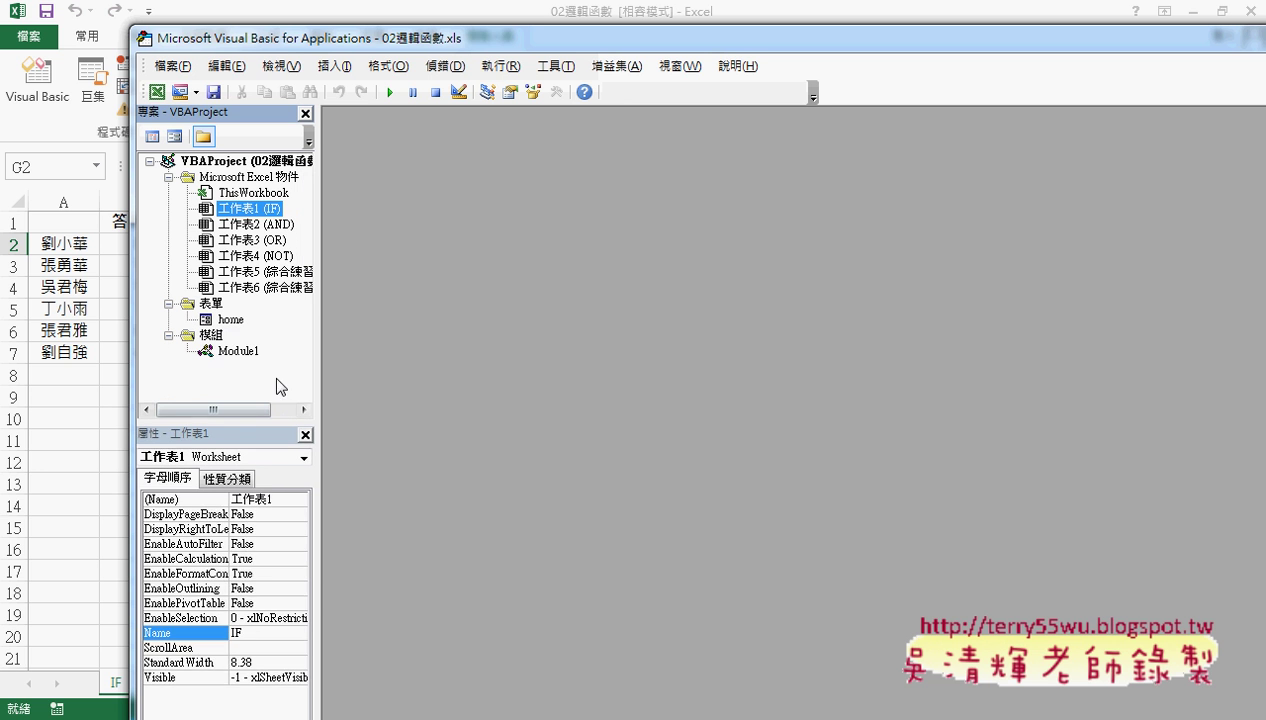
left_click(240, 351)
double_click(246, 352)
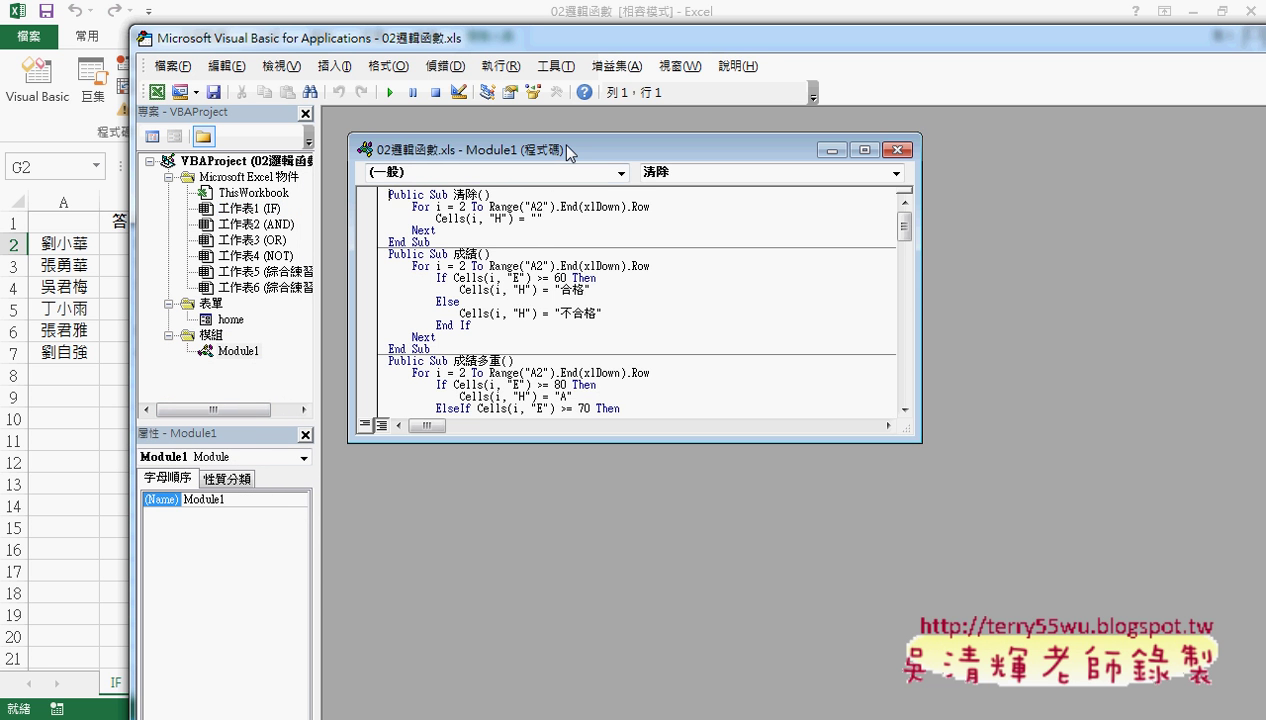
double_click(563, 147)
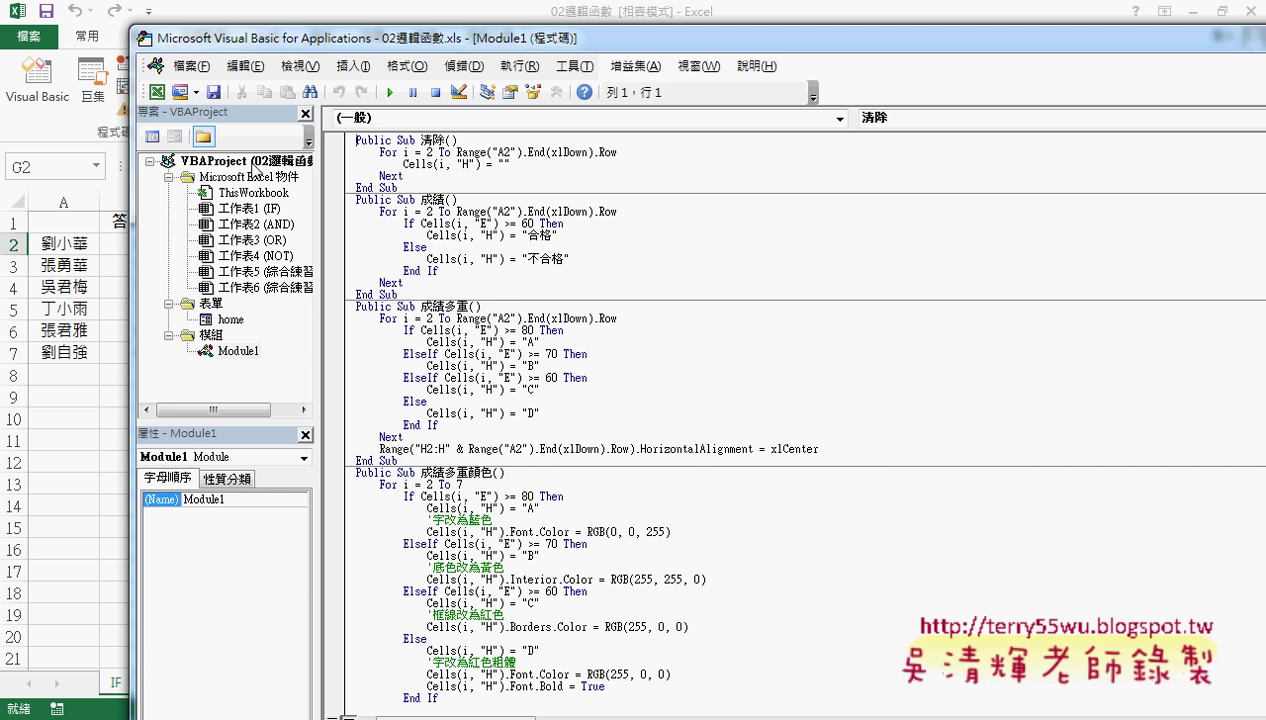
left_click(252, 161)
left_click_drag(316, 175, 403, 175)
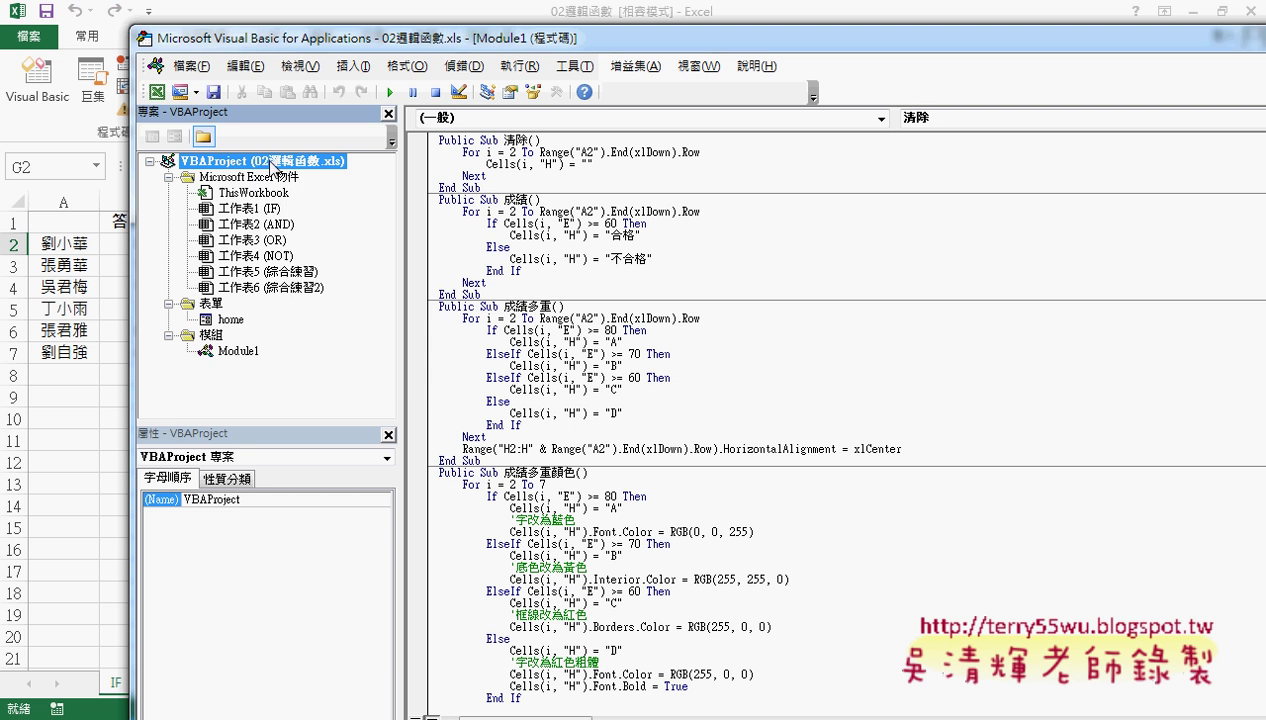
In VBAProject Properties, lock the project for viewing and set a confirmed protection password
right_click(272, 167)
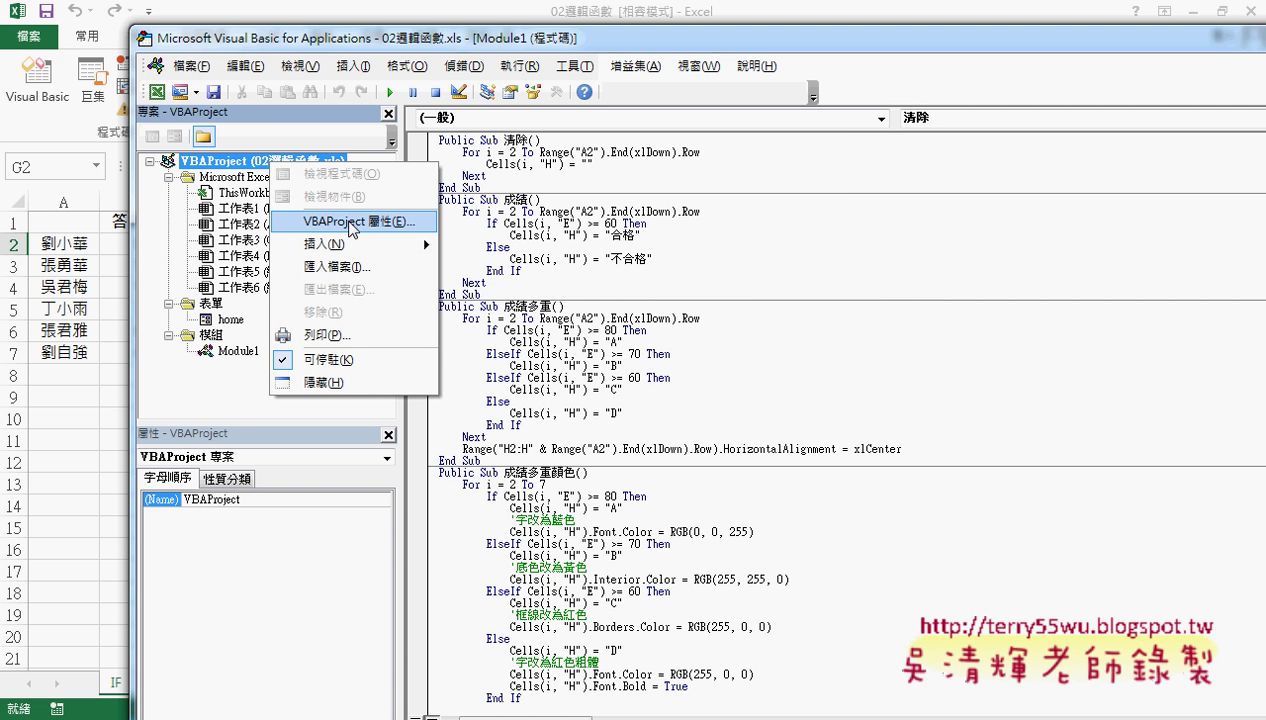
left_click(378, 226)
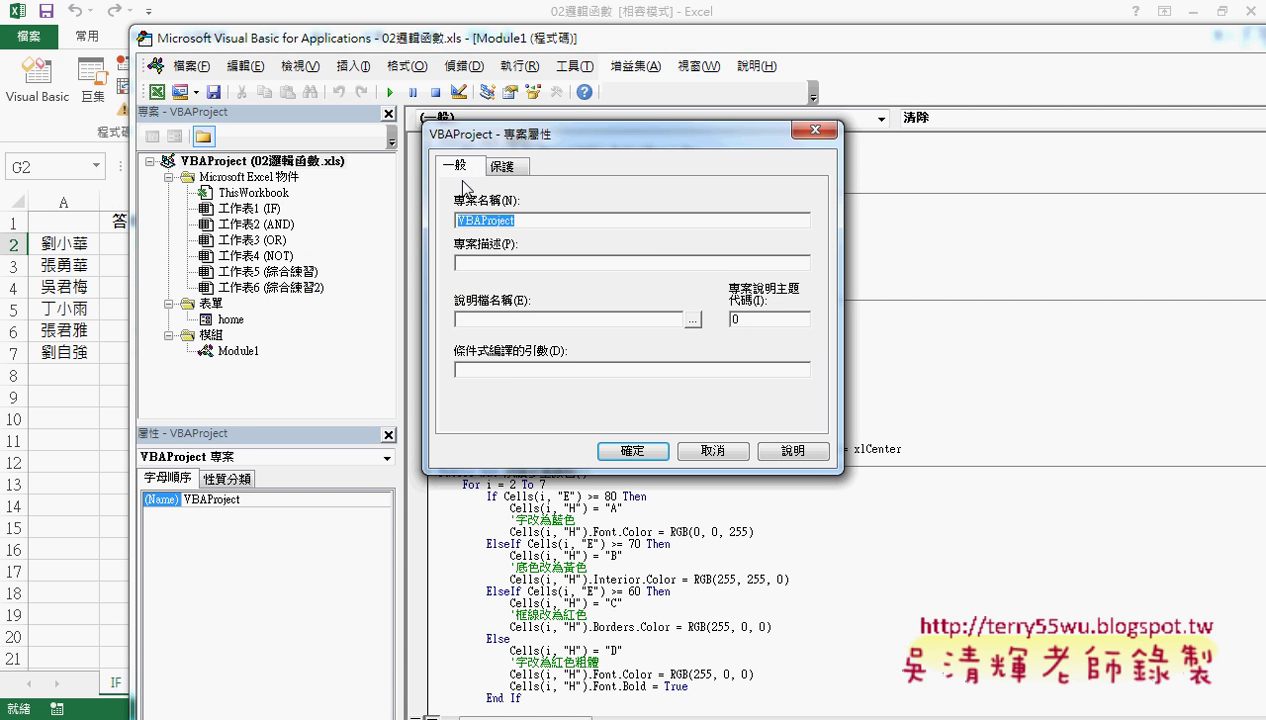
left_click(500, 166)
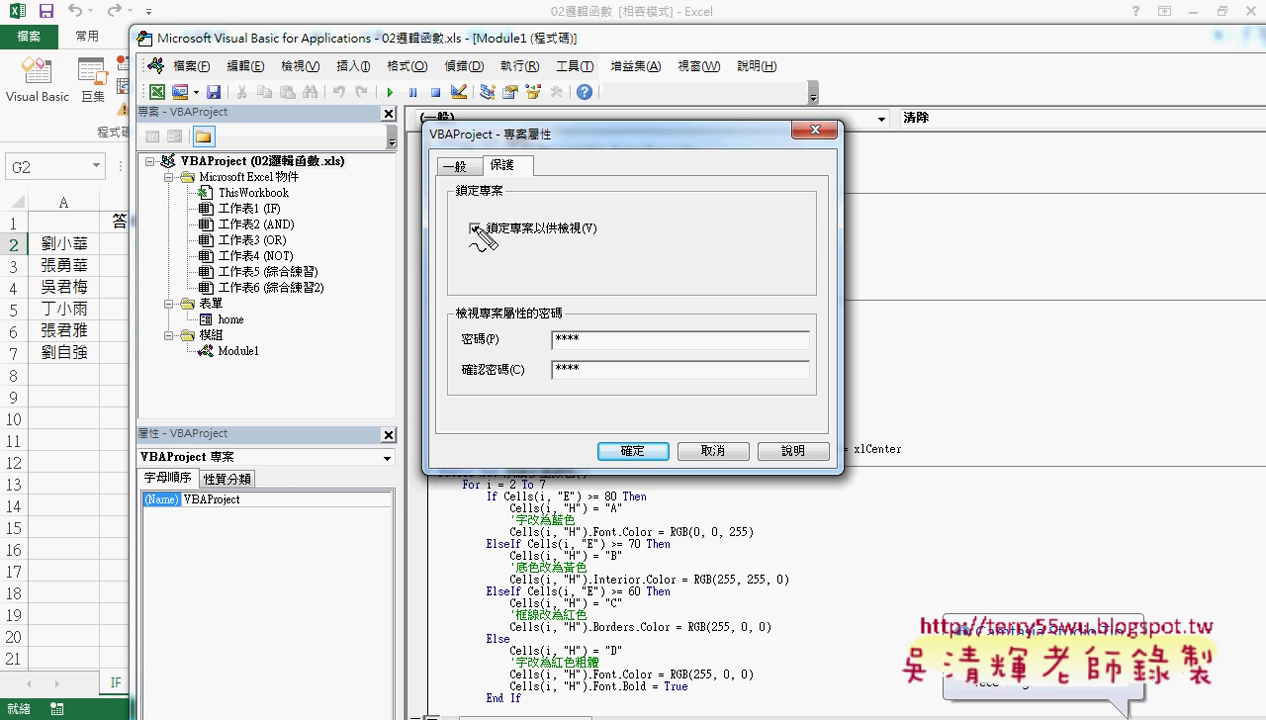
mouse_move(597, 240)
left_mouse_down()
mouse_move(520, 241)
mouse_move(605, 240)
left_mouse_up()
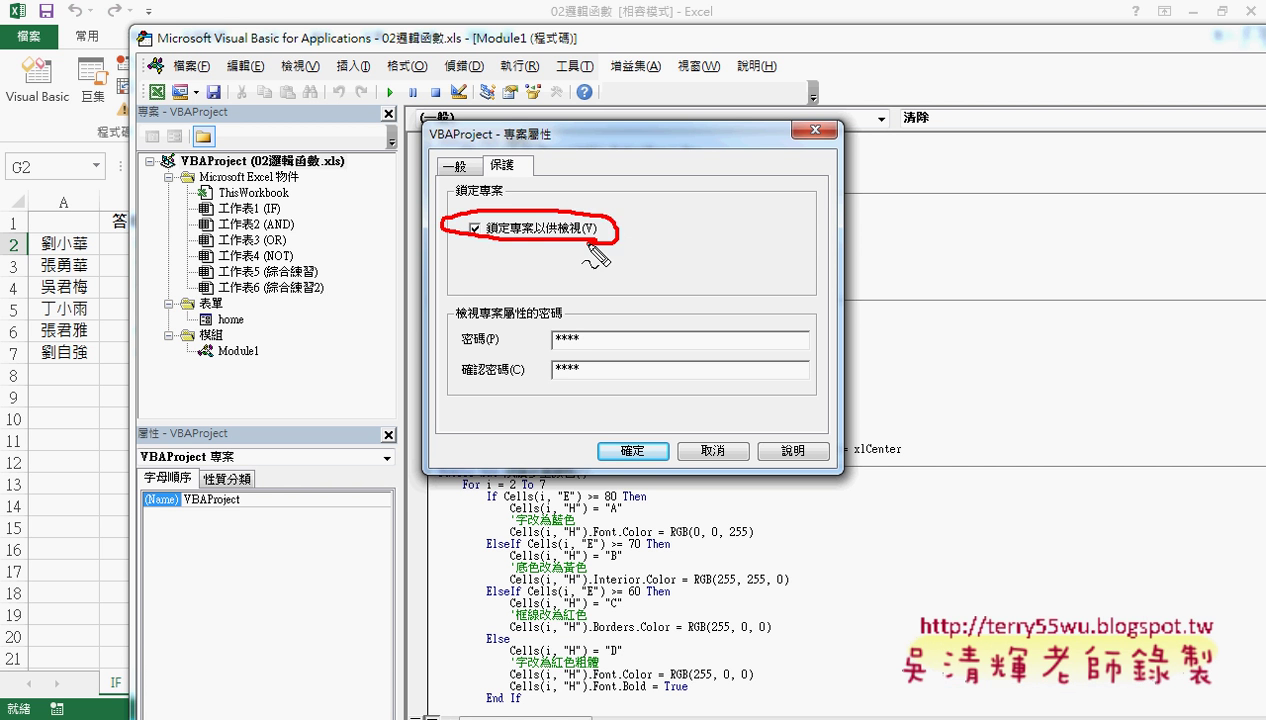
mouse_move(568, 330)
left_mouse_down()
mouse_move(566, 340)
mouse_move(584, 334)
mouse_move(585, 381)
mouse_move(565, 367)
left_mouse_up()
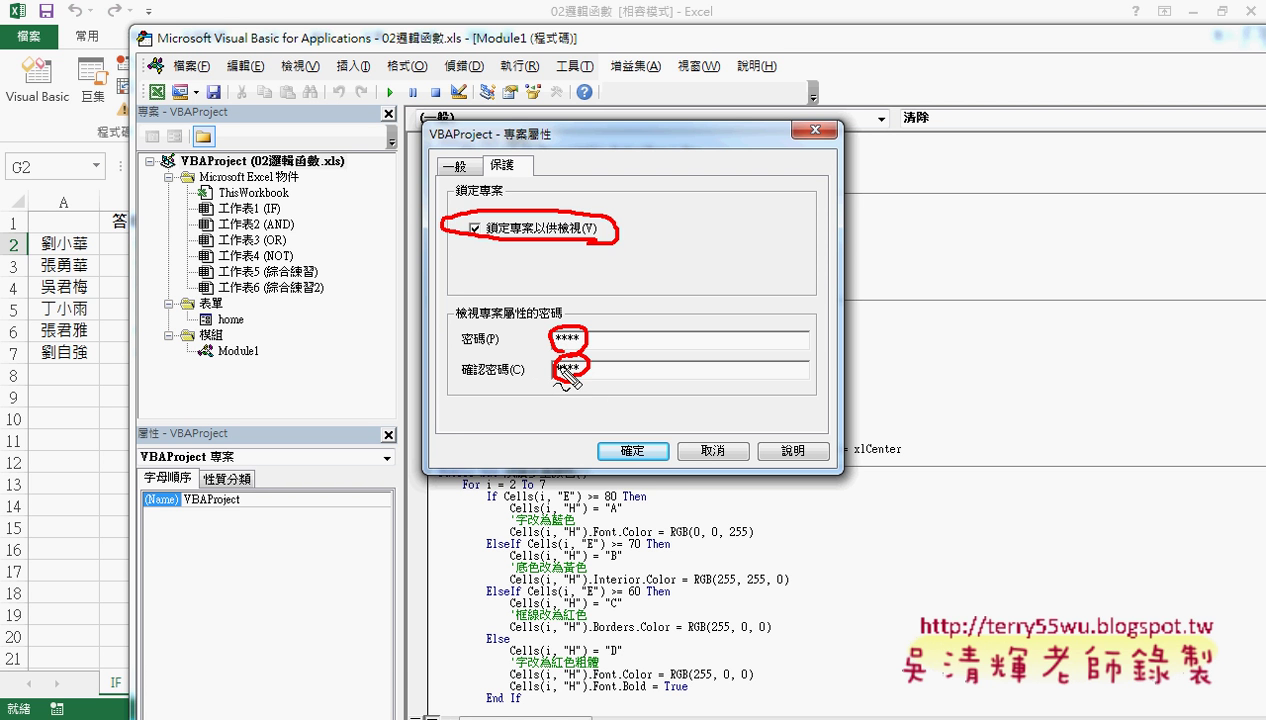
key("Escape")
left_click(656, 457)
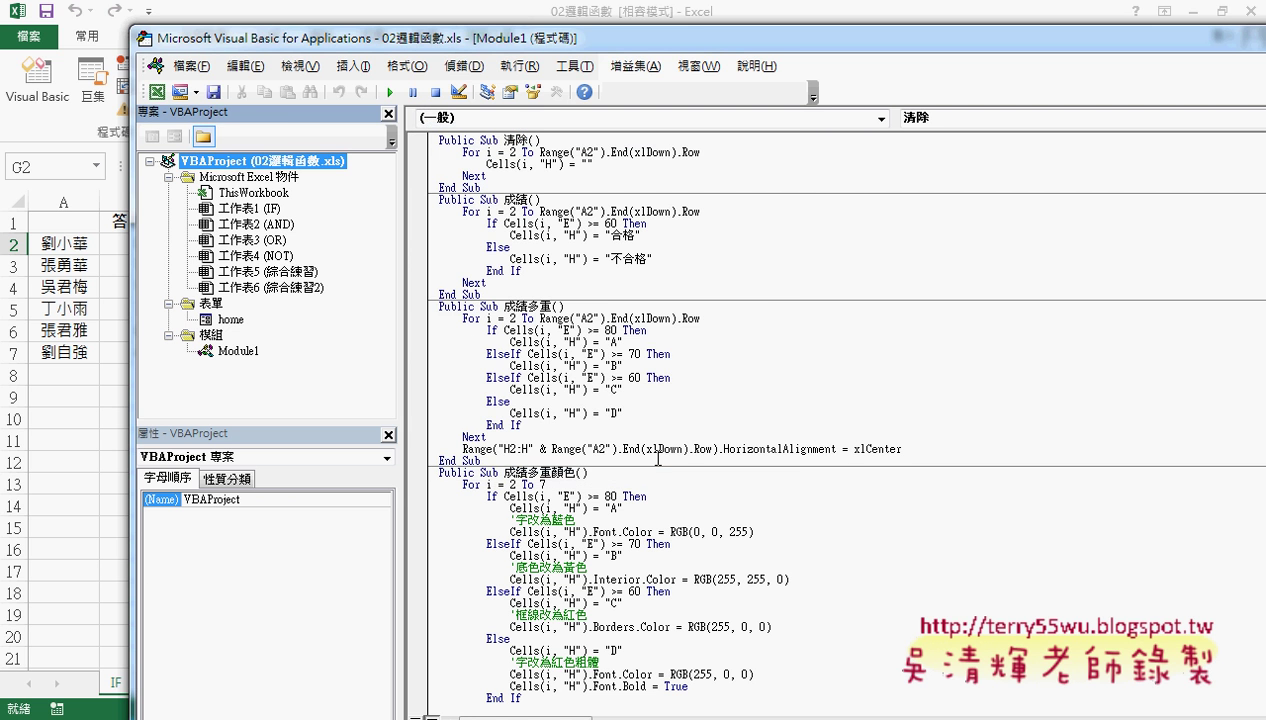
Save the VBA project, then save 02邏輯函數 as an Excel Macro-Enabled Workbook
left_click(215, 93)
left_click(218, 24)
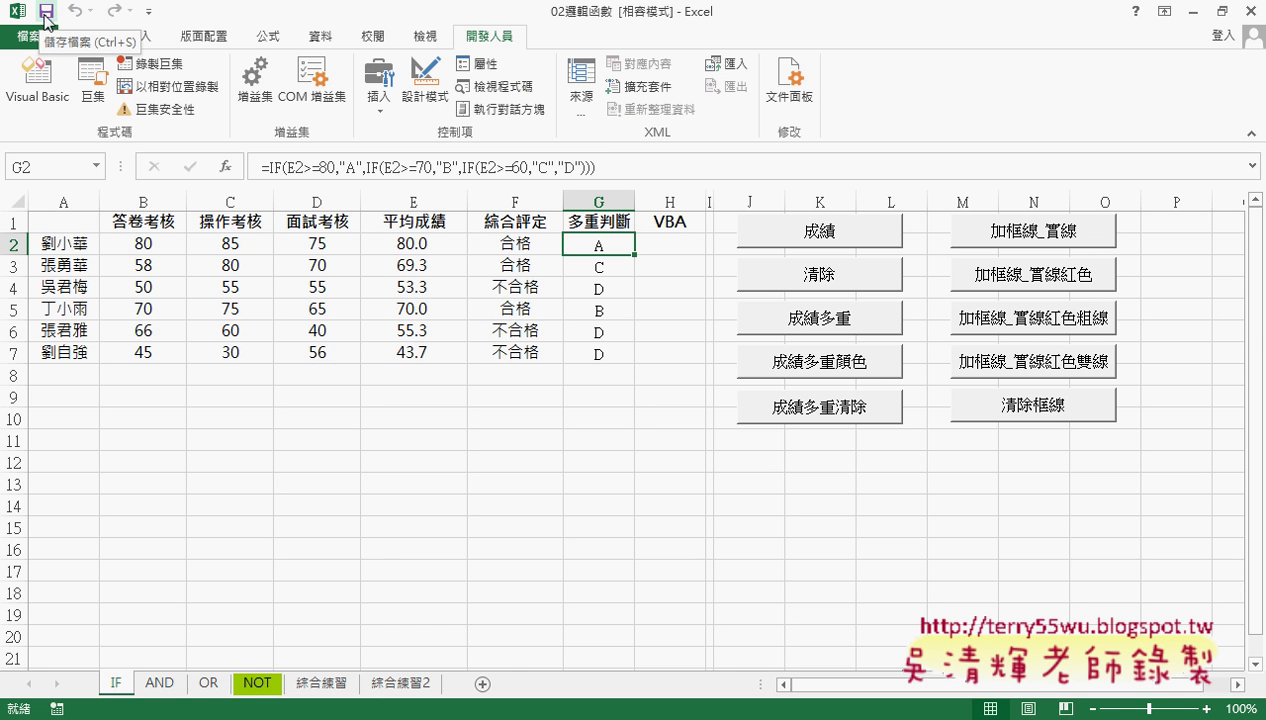
left_click(42, 38)
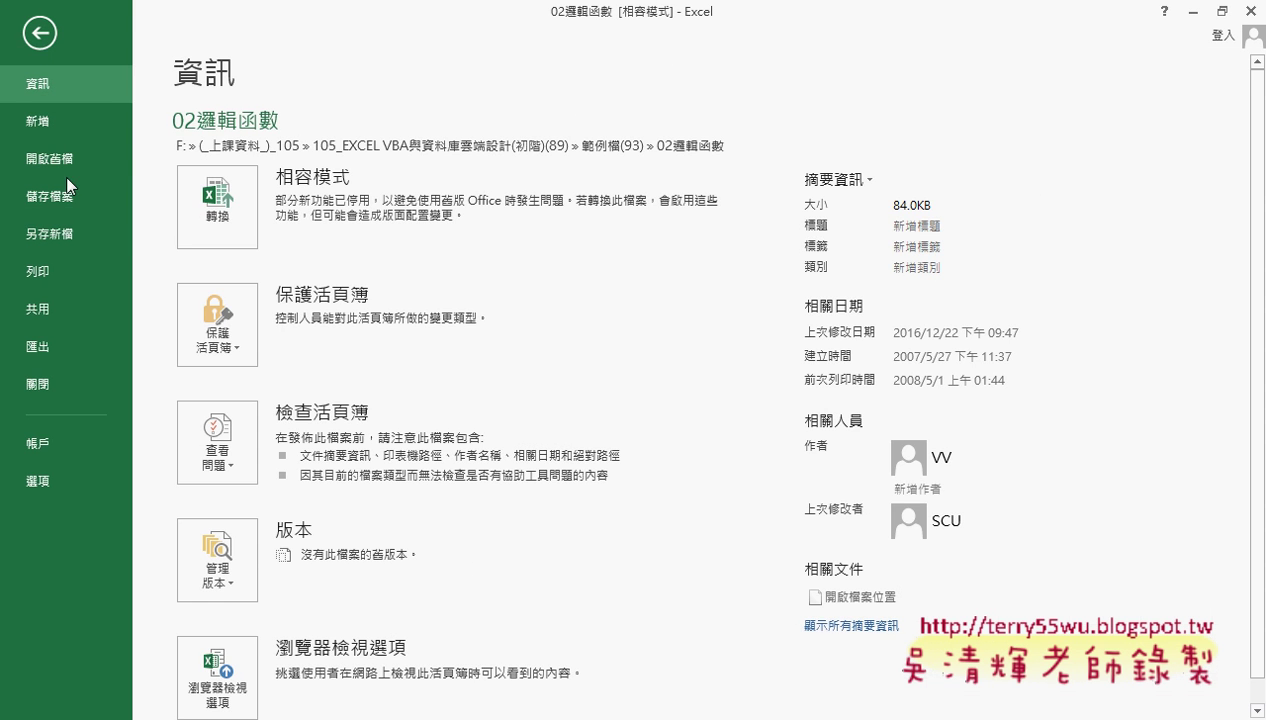
left_click(63, 232)
left_click(555, 430)
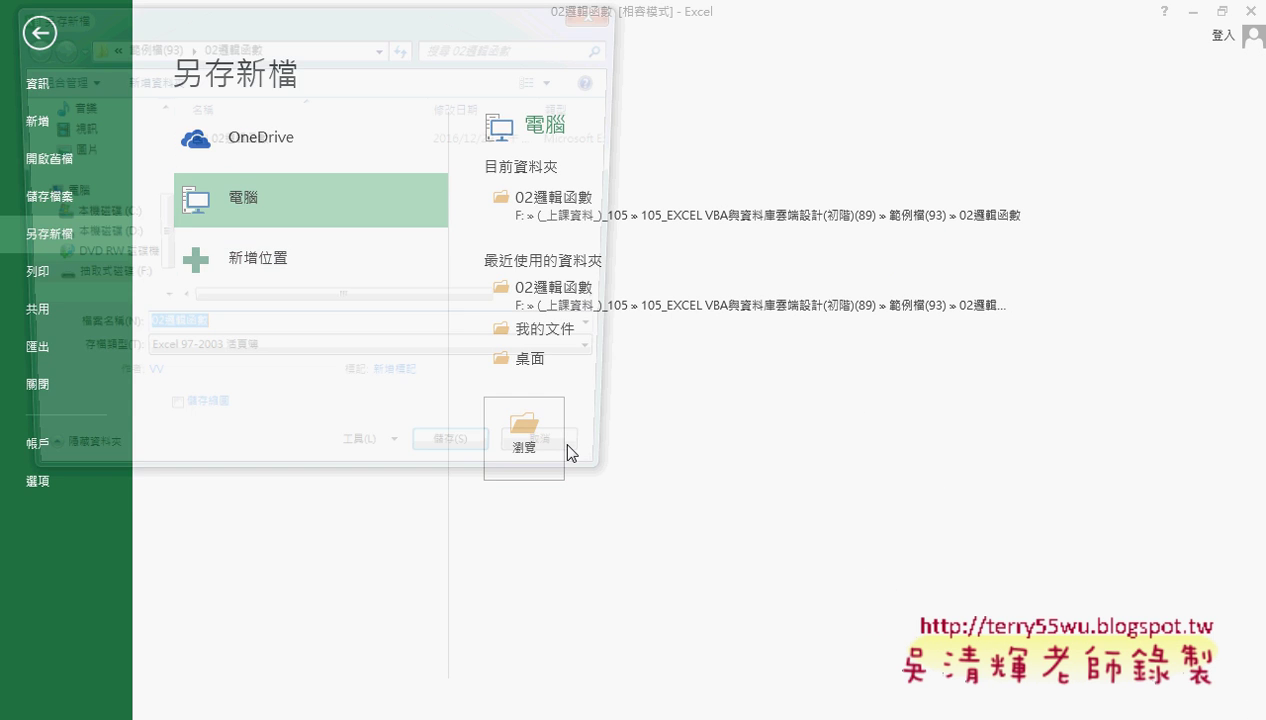
left_click(205, 361)
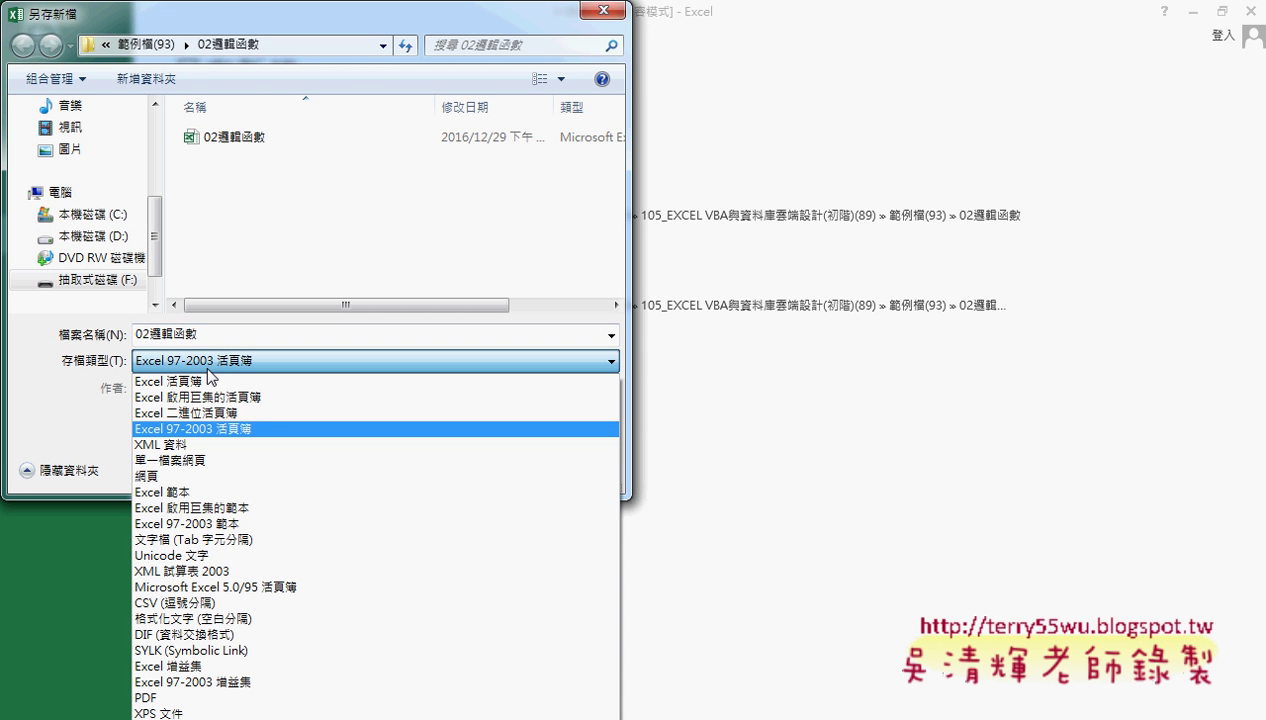
left_click(212, 397)
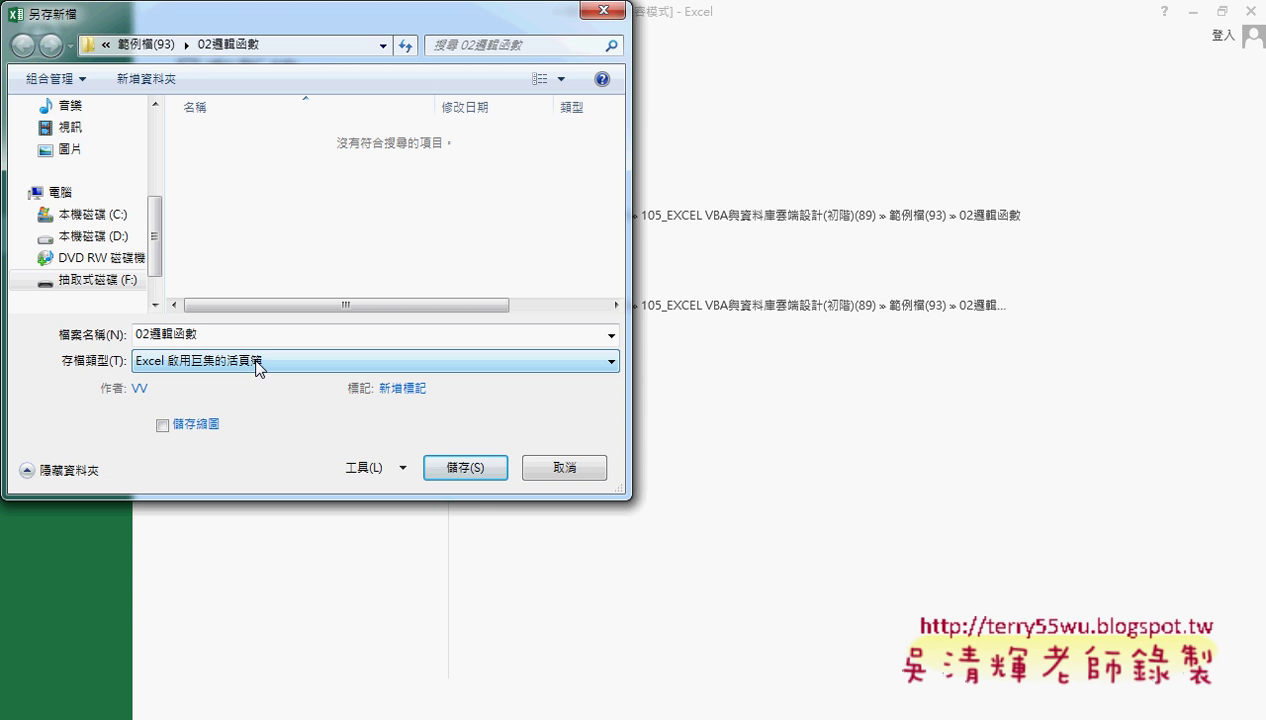
left_click(484, 468)
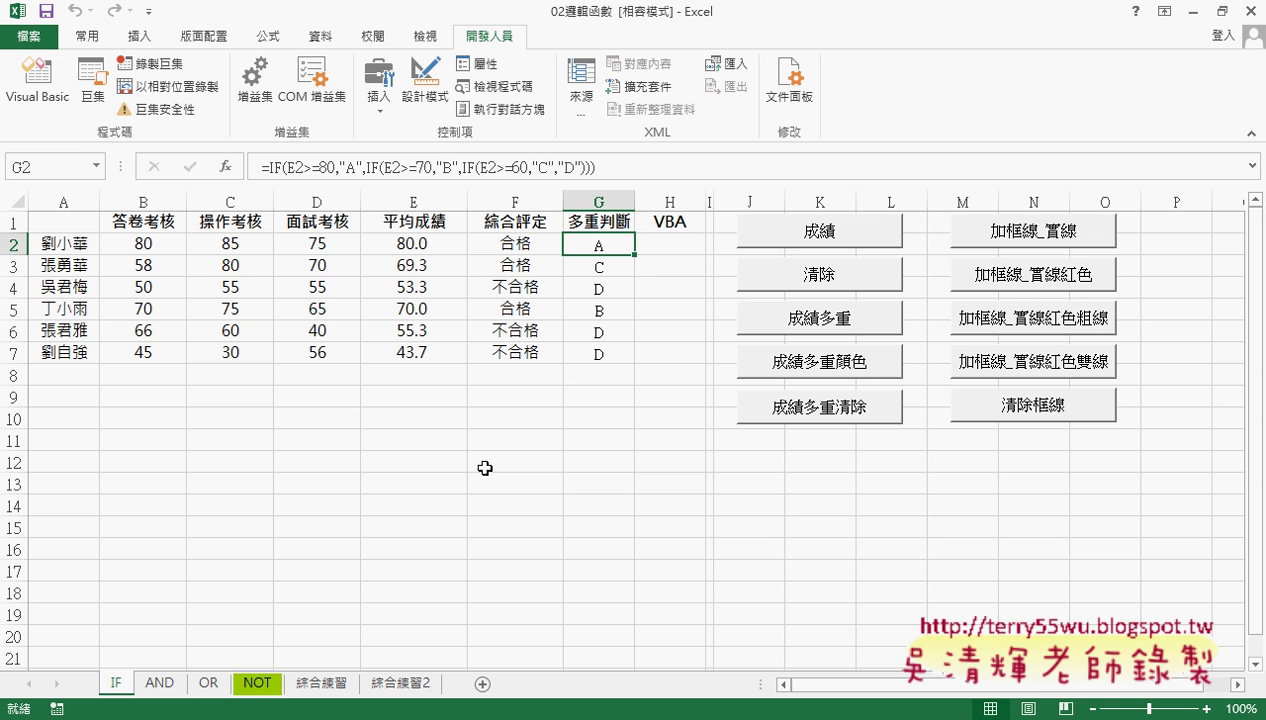
Close Excel and select the new 02邏輯函數 .xlsm file in Explorer's Content view
left_click(1258, 10)
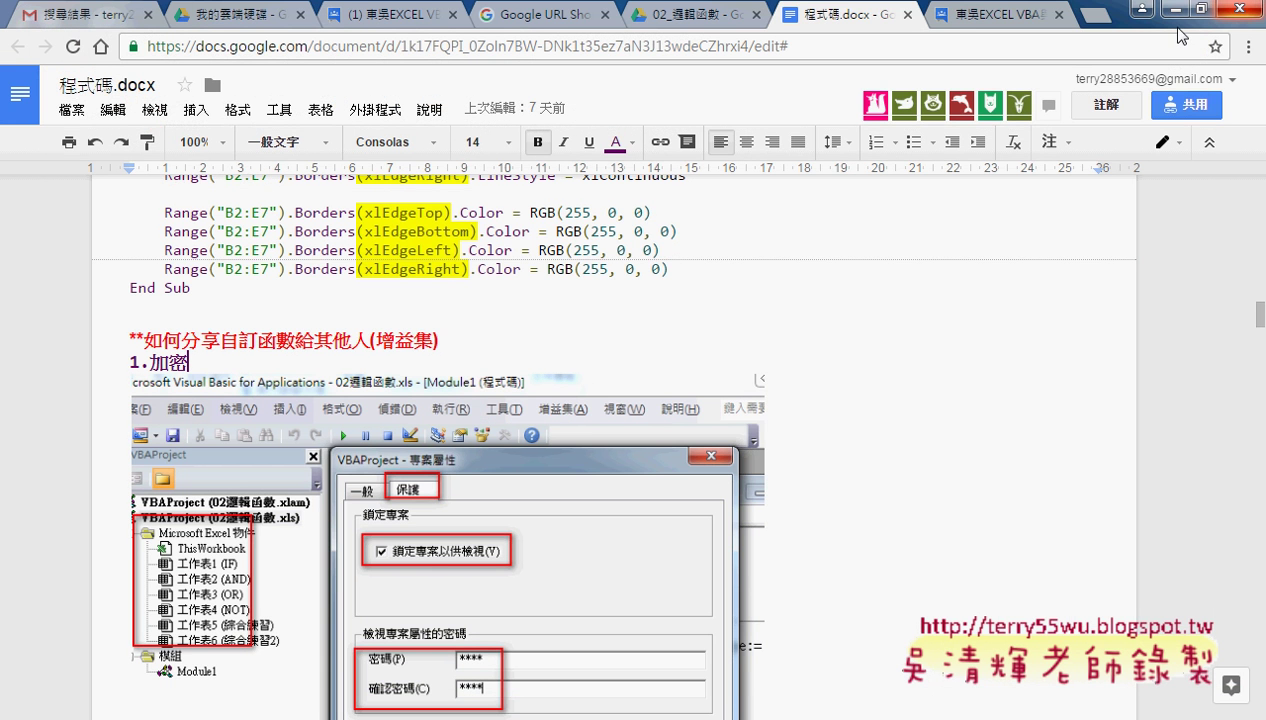
left_click(1175, 9)
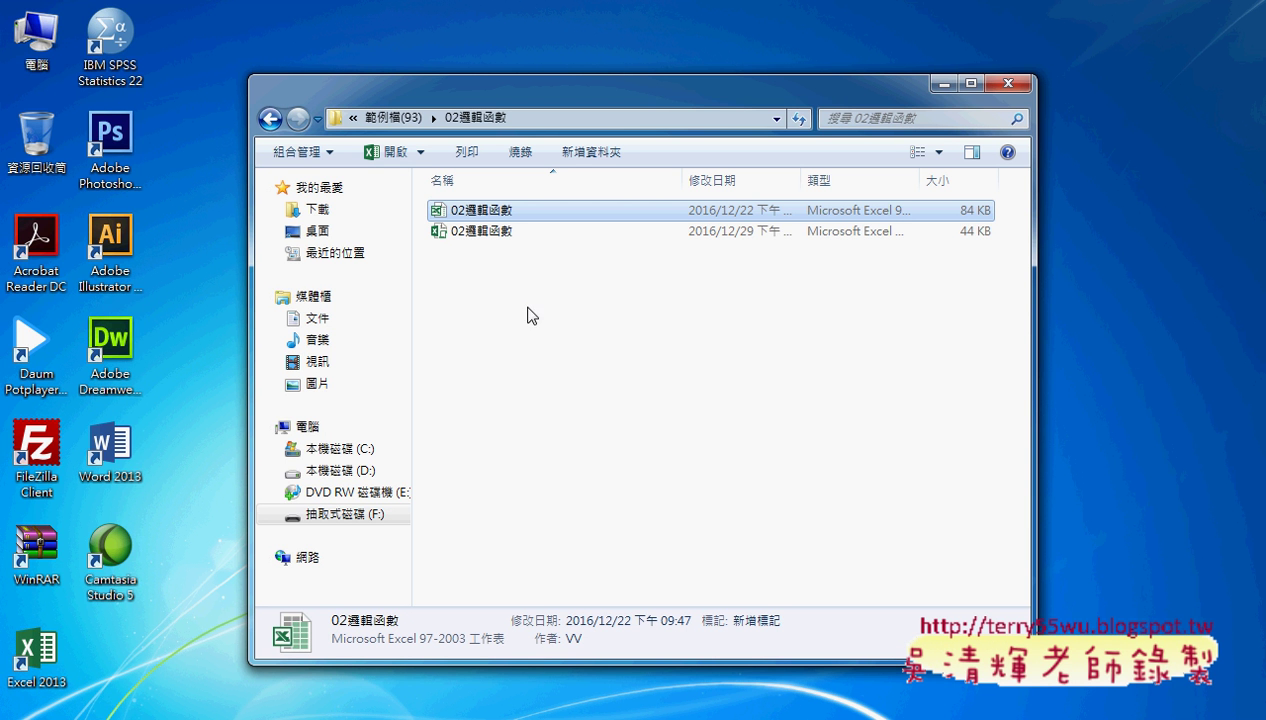
left_click(525, 240)
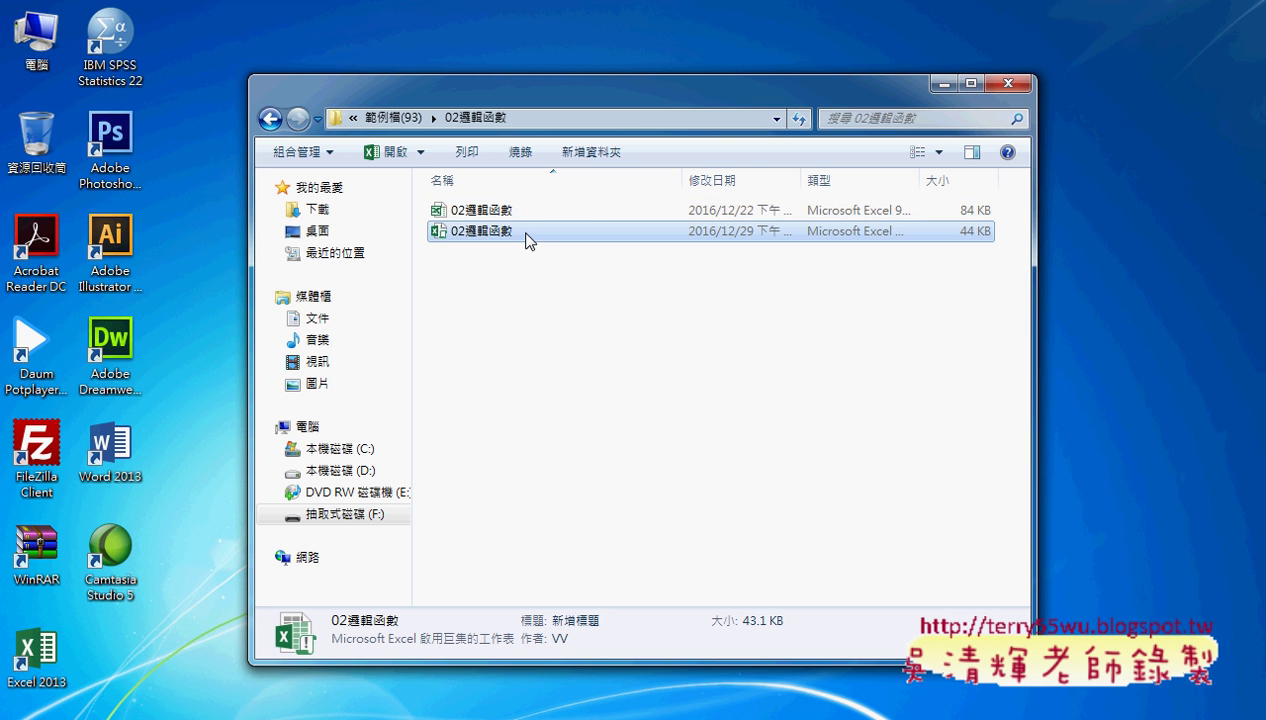
left_click(917, 152)
left_click(917, 152)
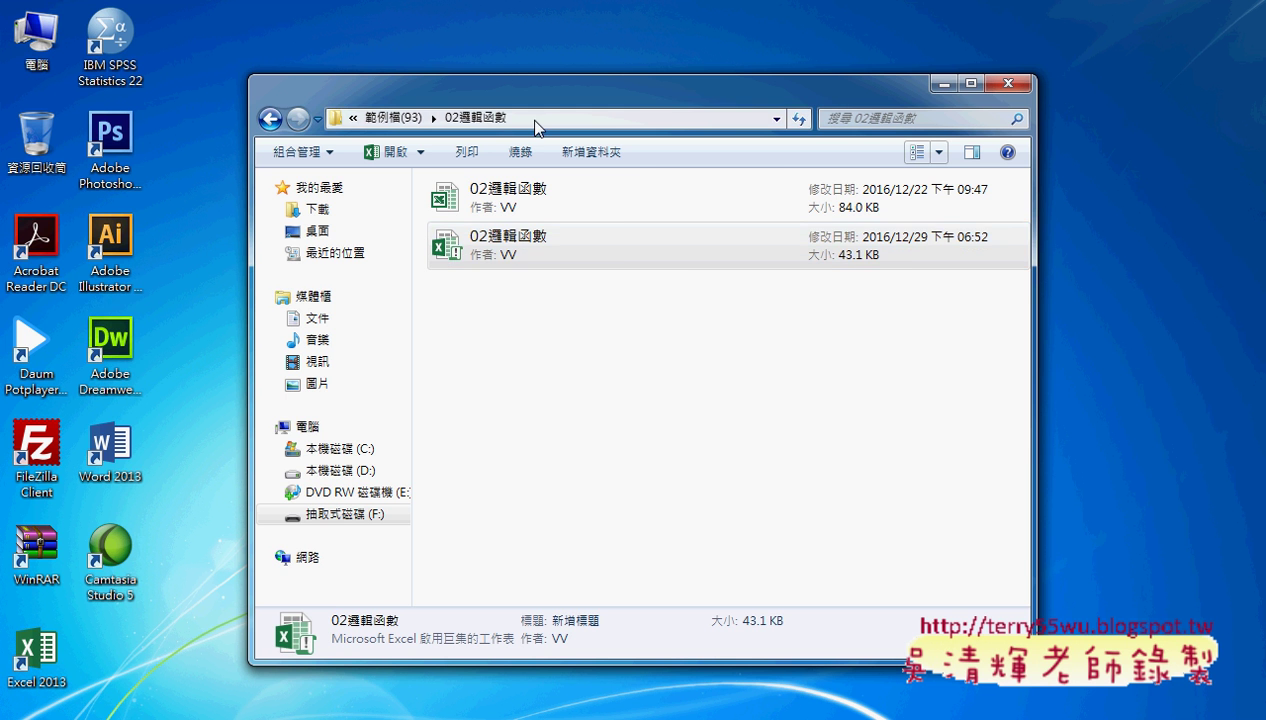
Copy the macro-enabled 02邏輯函數 workbook to the desktop and open that copy in Excel
left_click_drag(535, 102, 709, 106)
left_click_drag(677, 252, 157, 632)
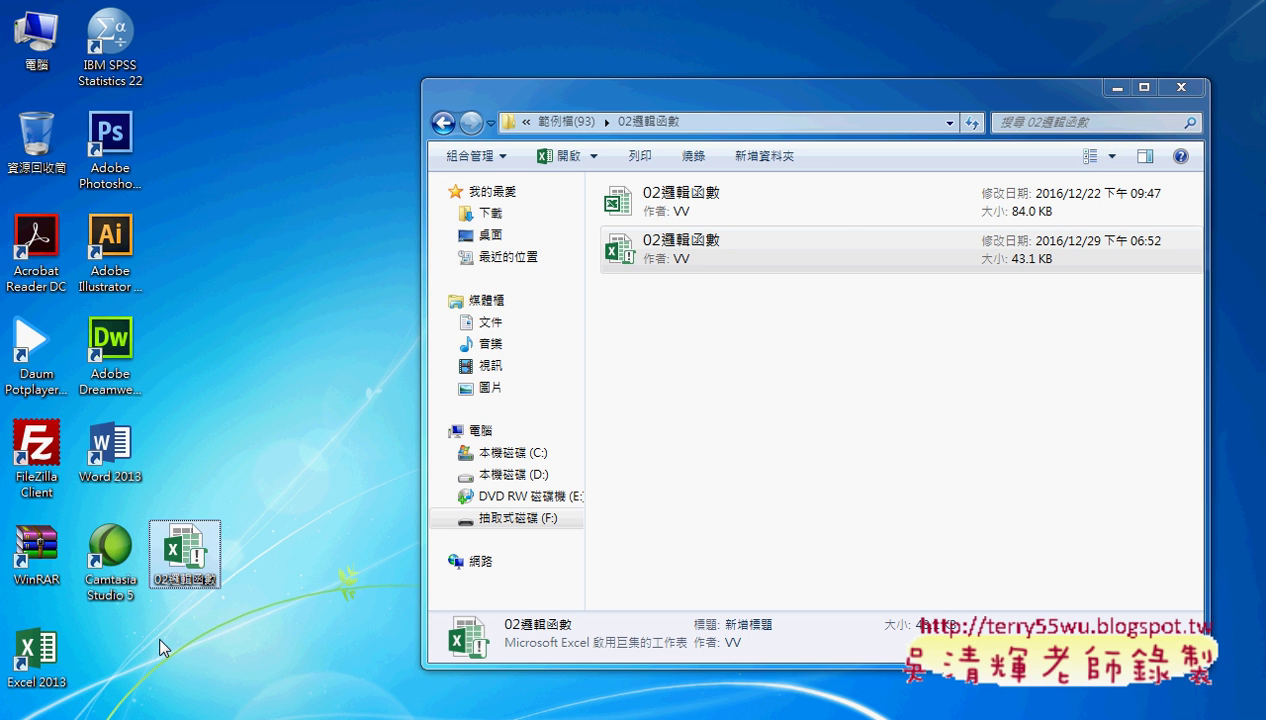
double_click(198, 556)
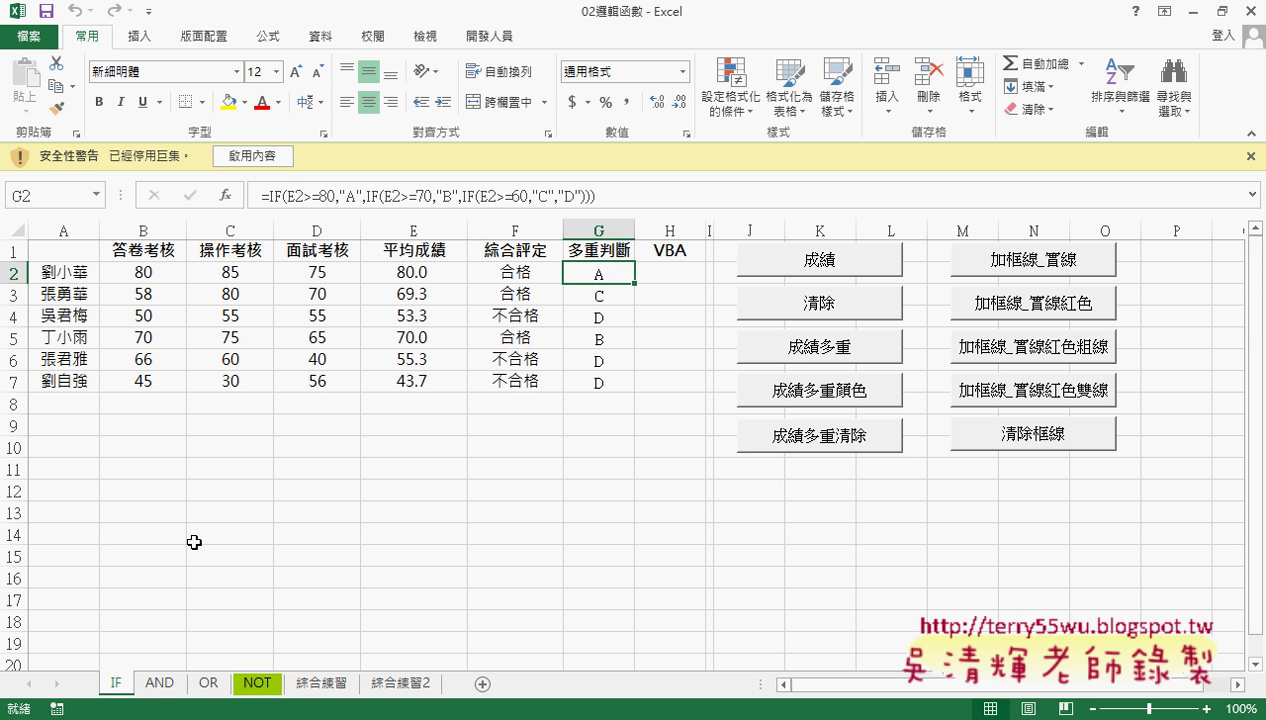
Enable macros, save 02邏輯函數 as an Excel Add-in in the AddIns folder, and minimise Excel
left_click(267, 158)
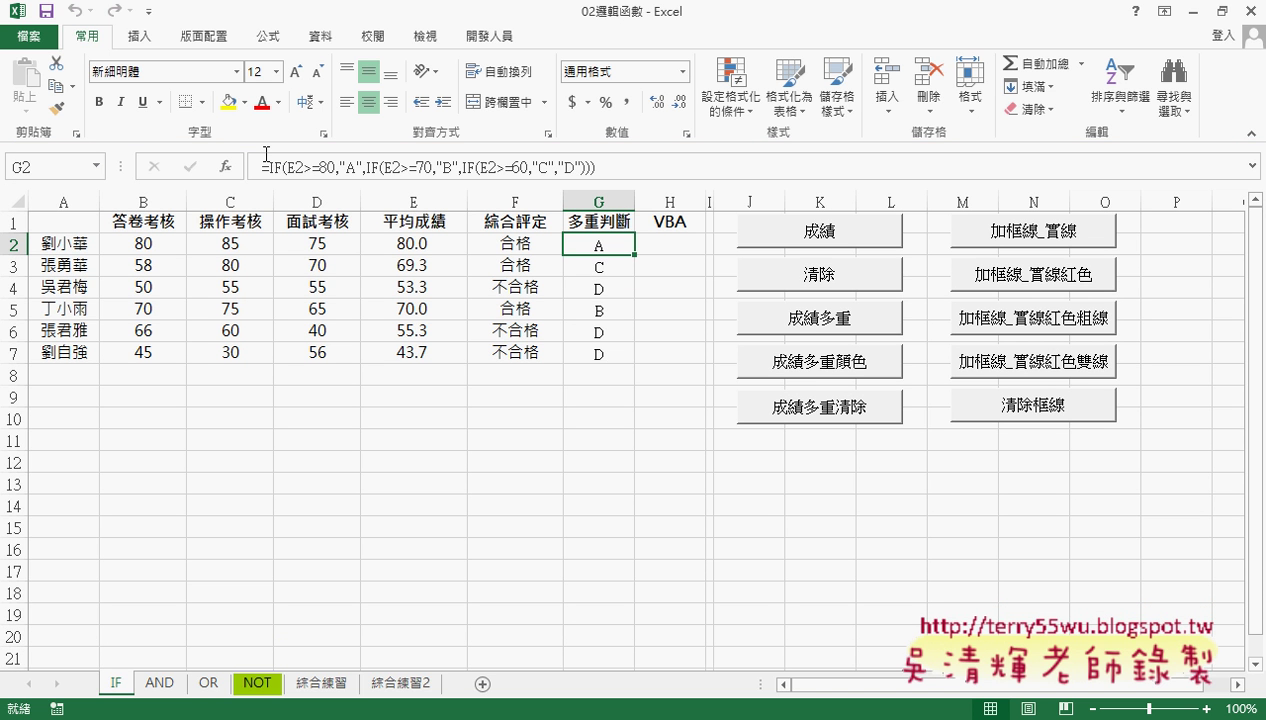
left_click(22, 36)
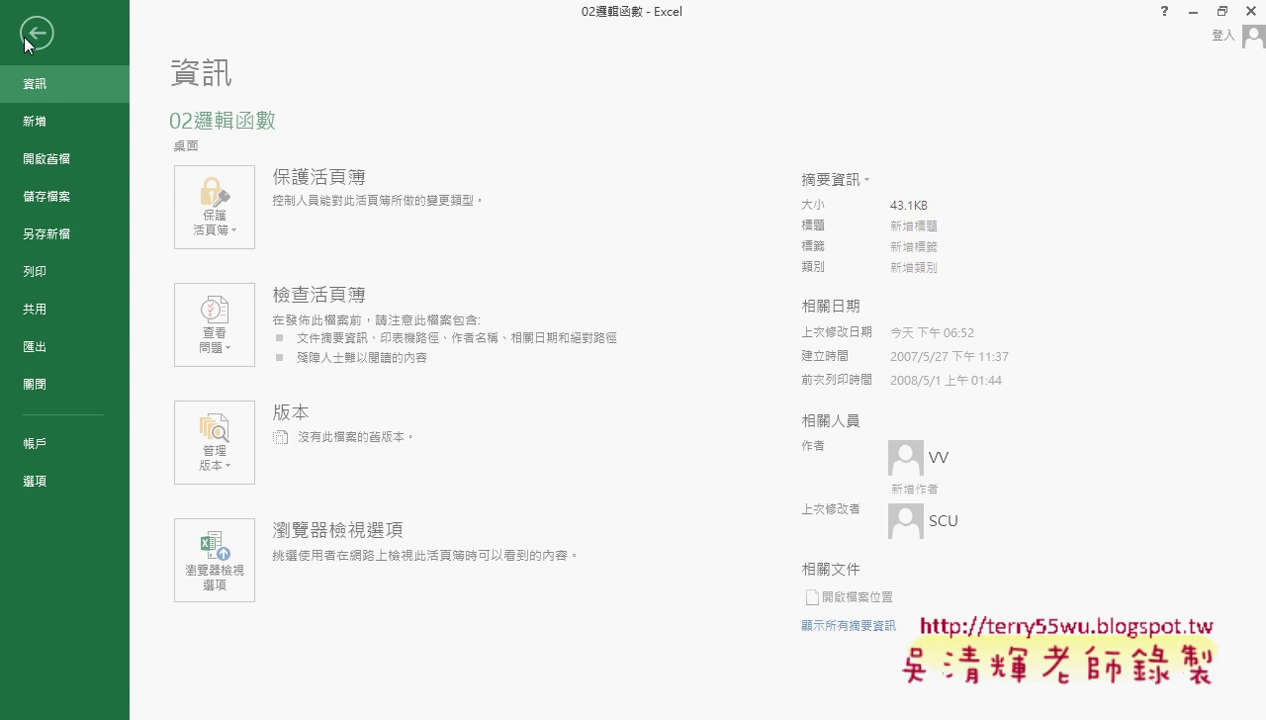
left_click(70, 232)
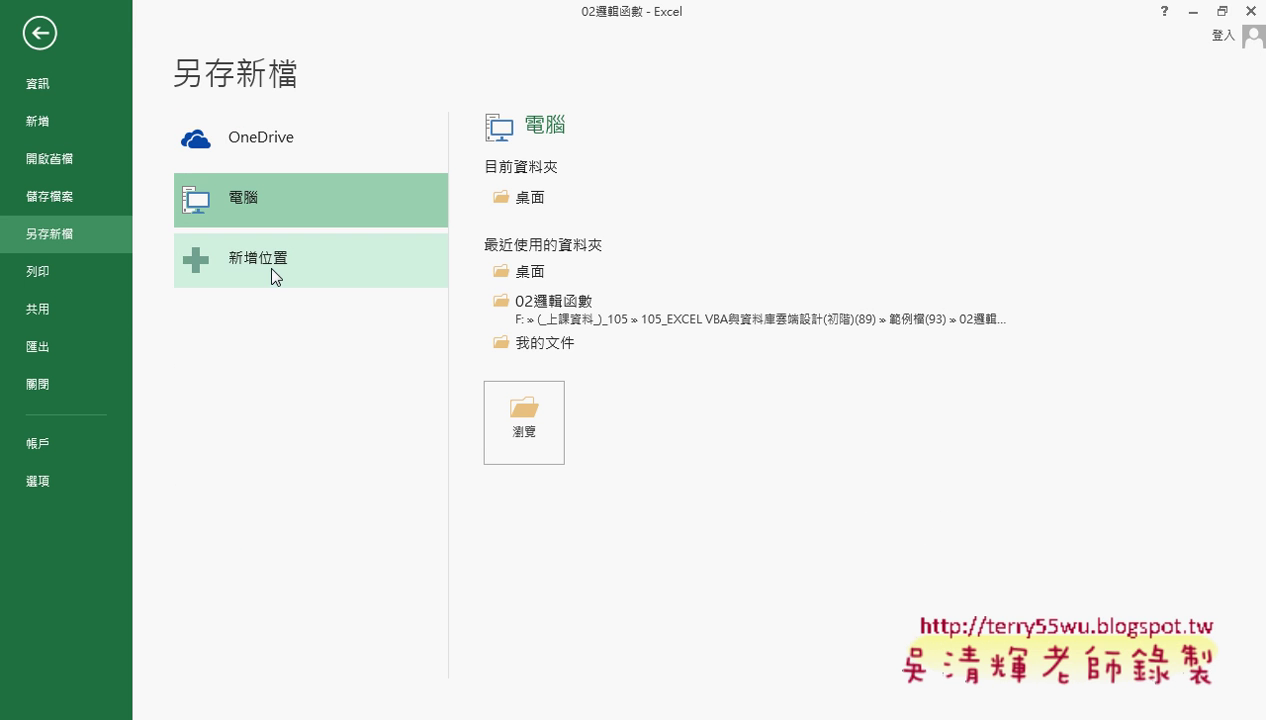
left_click(541, 433)
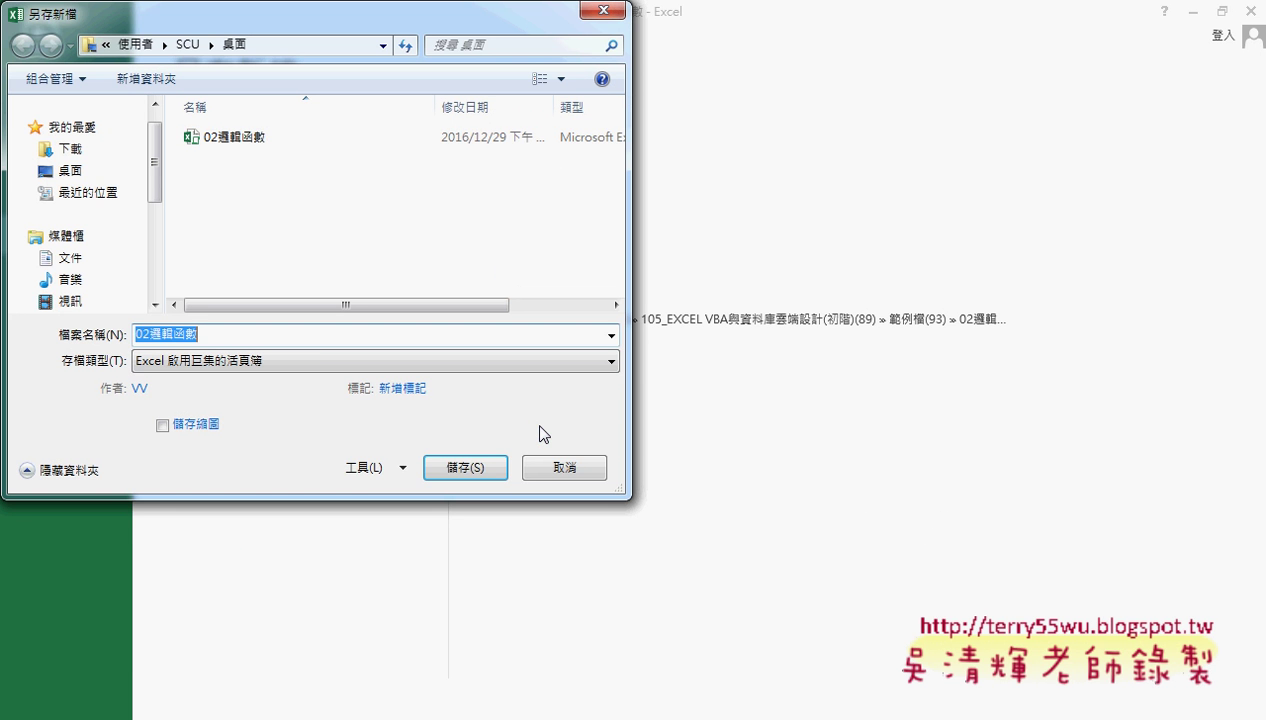
left_click(272, 359)
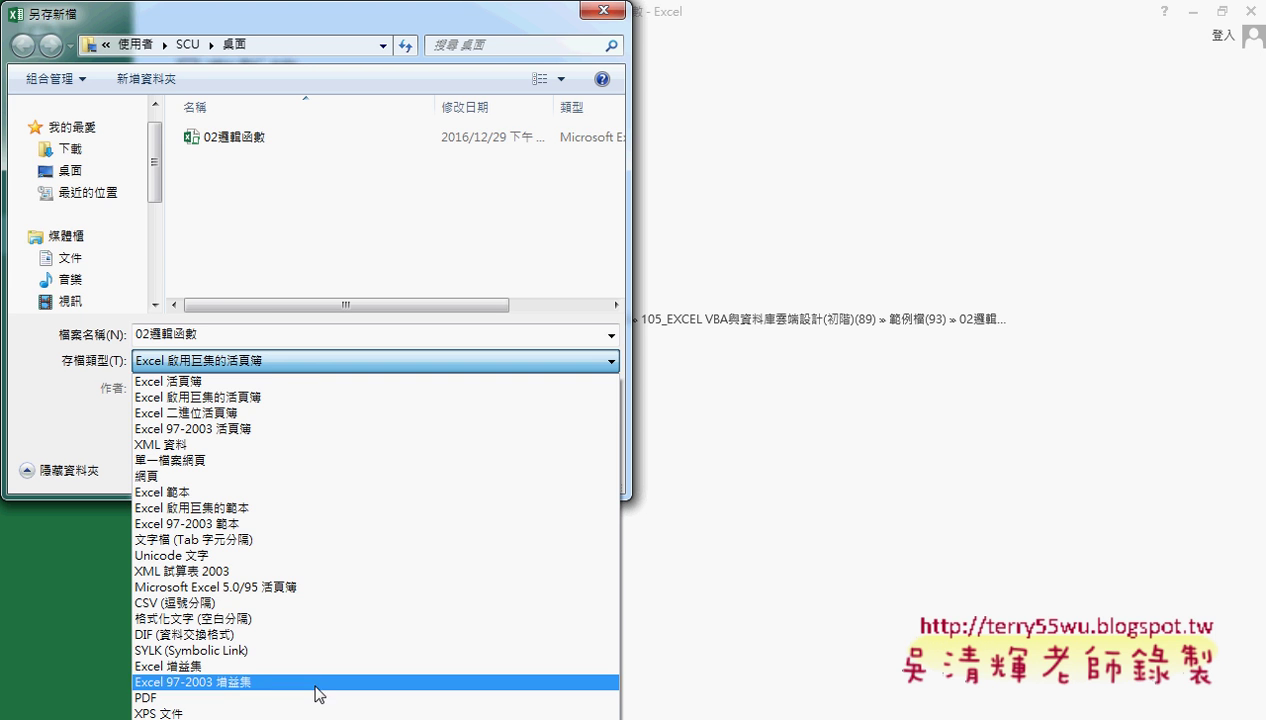
left_click(173, 667)
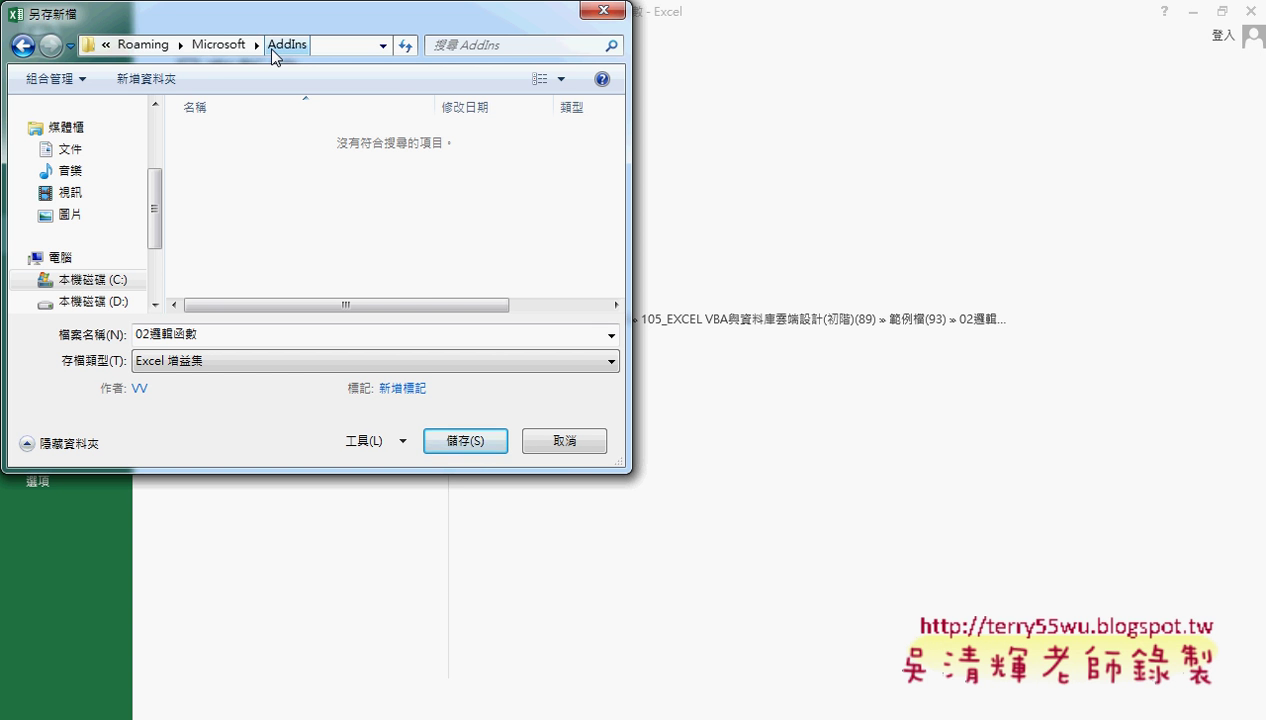
left_click(470, 441)
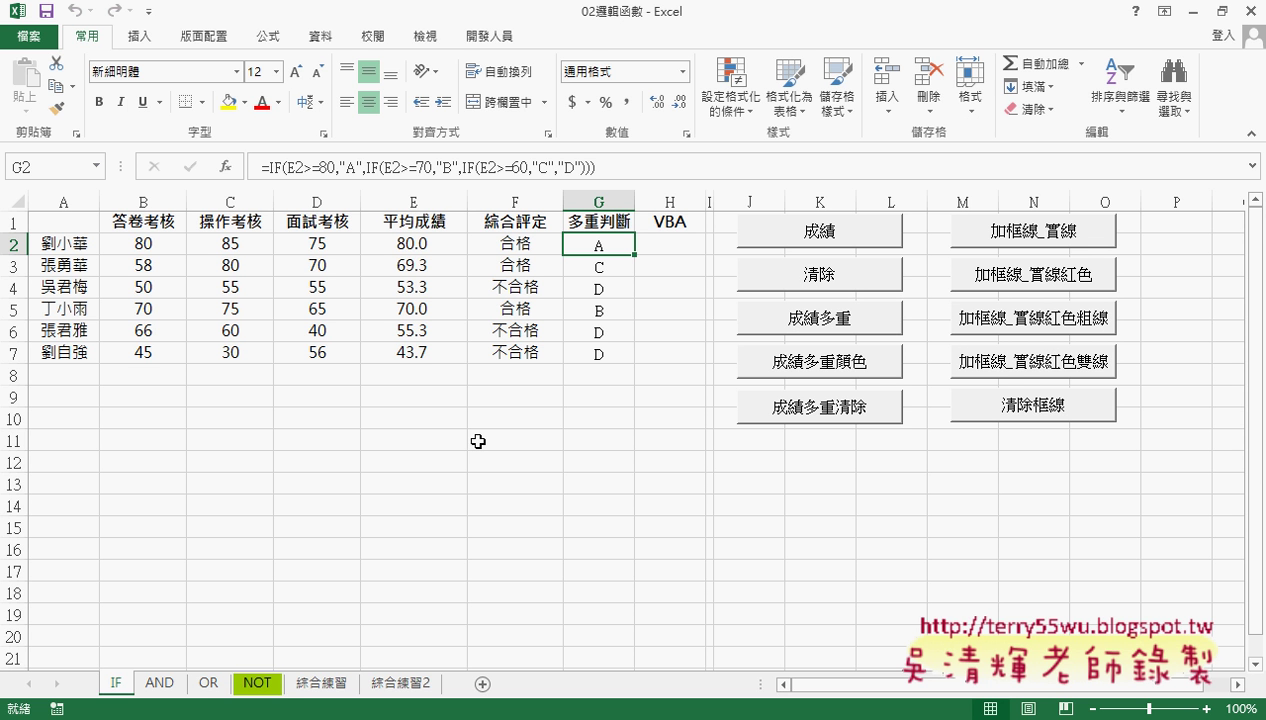
left_click(1196, 14)
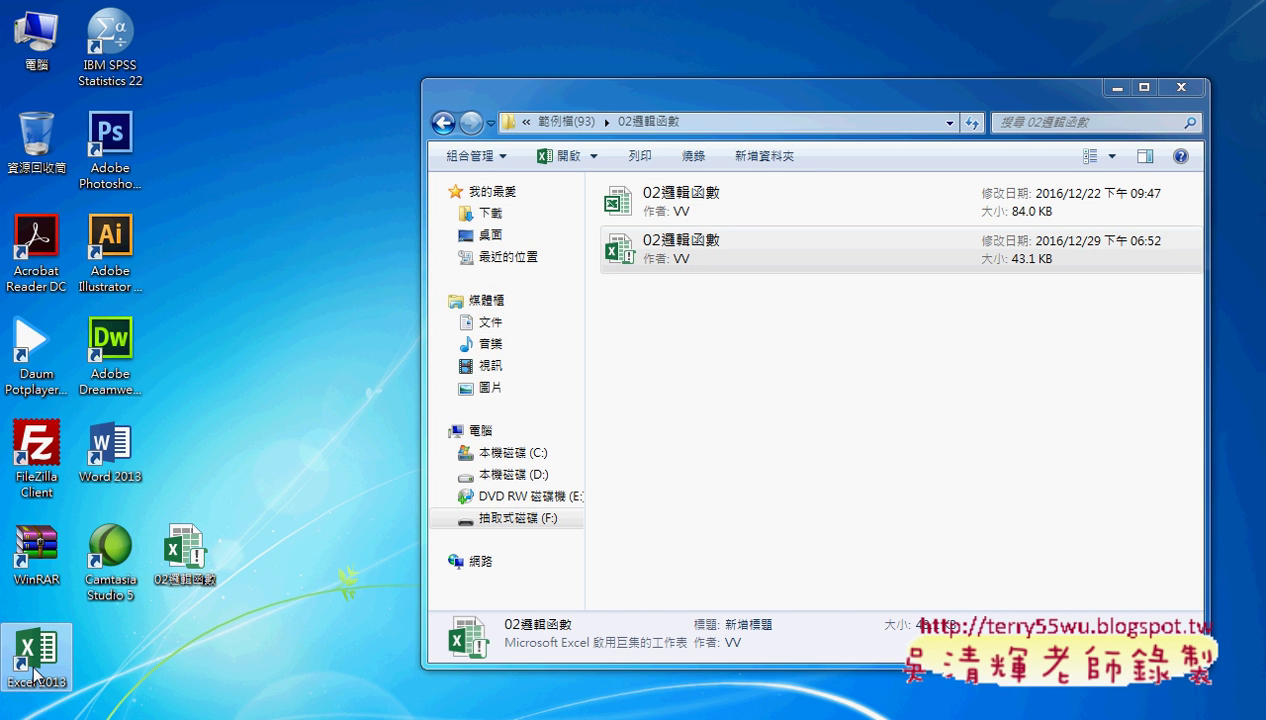
Start a maximised blank workbook and confirm the 使用者定義 category lists 成績函數 and 成績函數多重
double_click(35, 672)
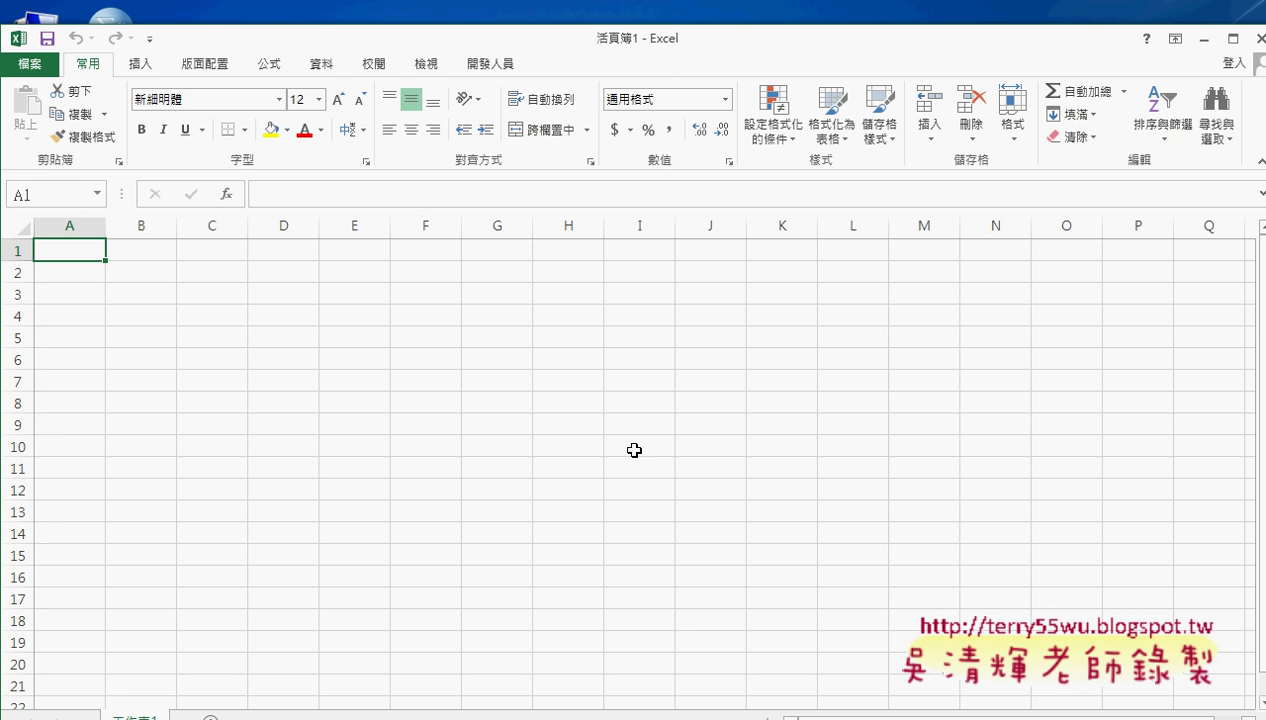
double_click(710, 36)
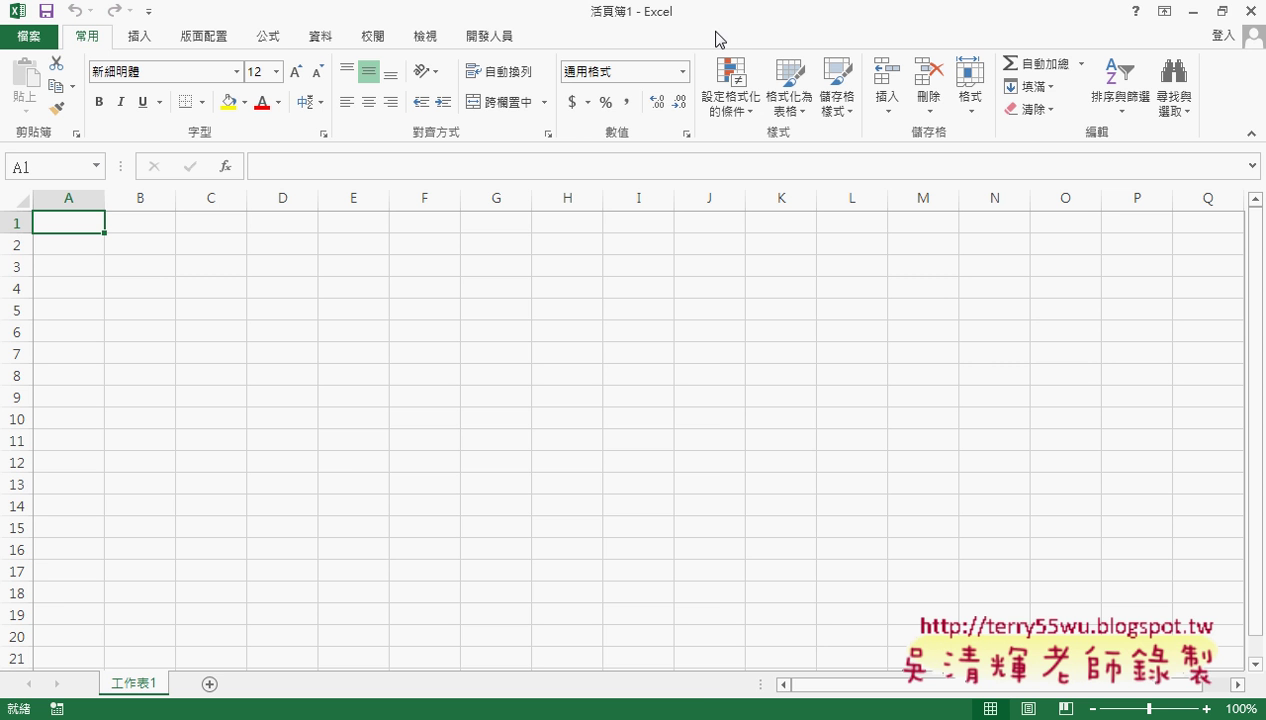
left_click(222, 167)
left_click(458, 386)
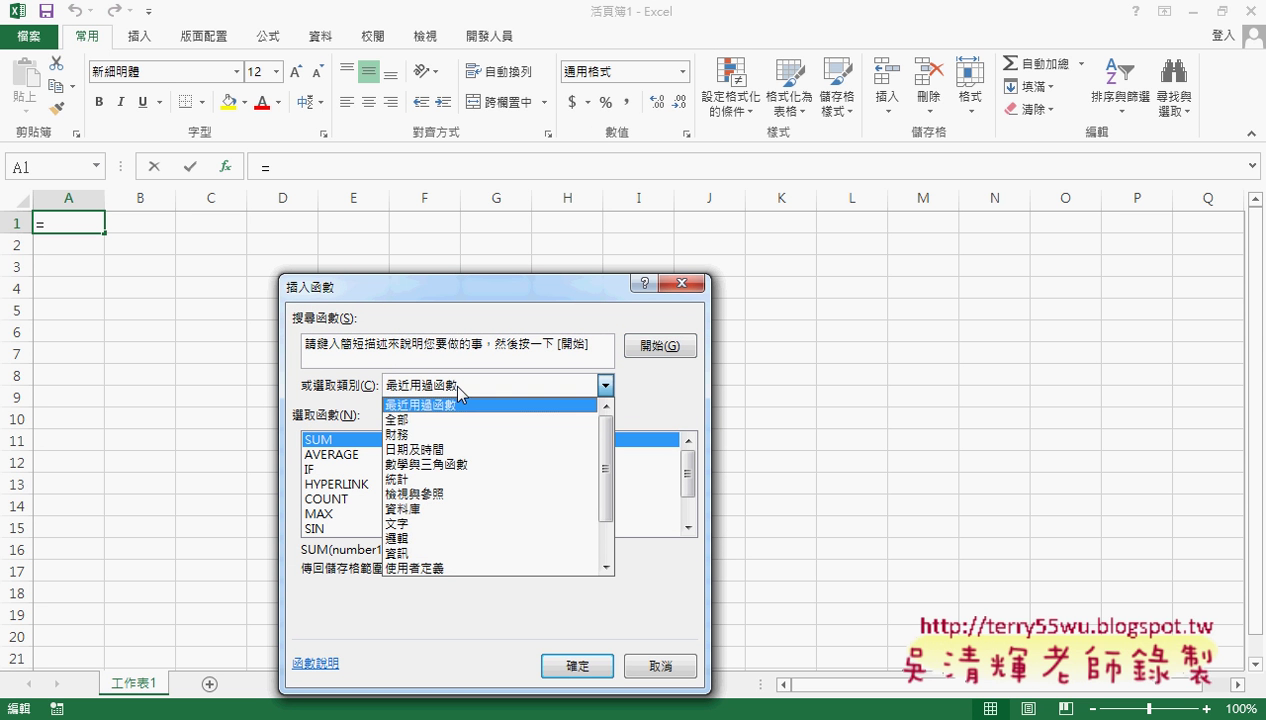
left_click(452, 568)
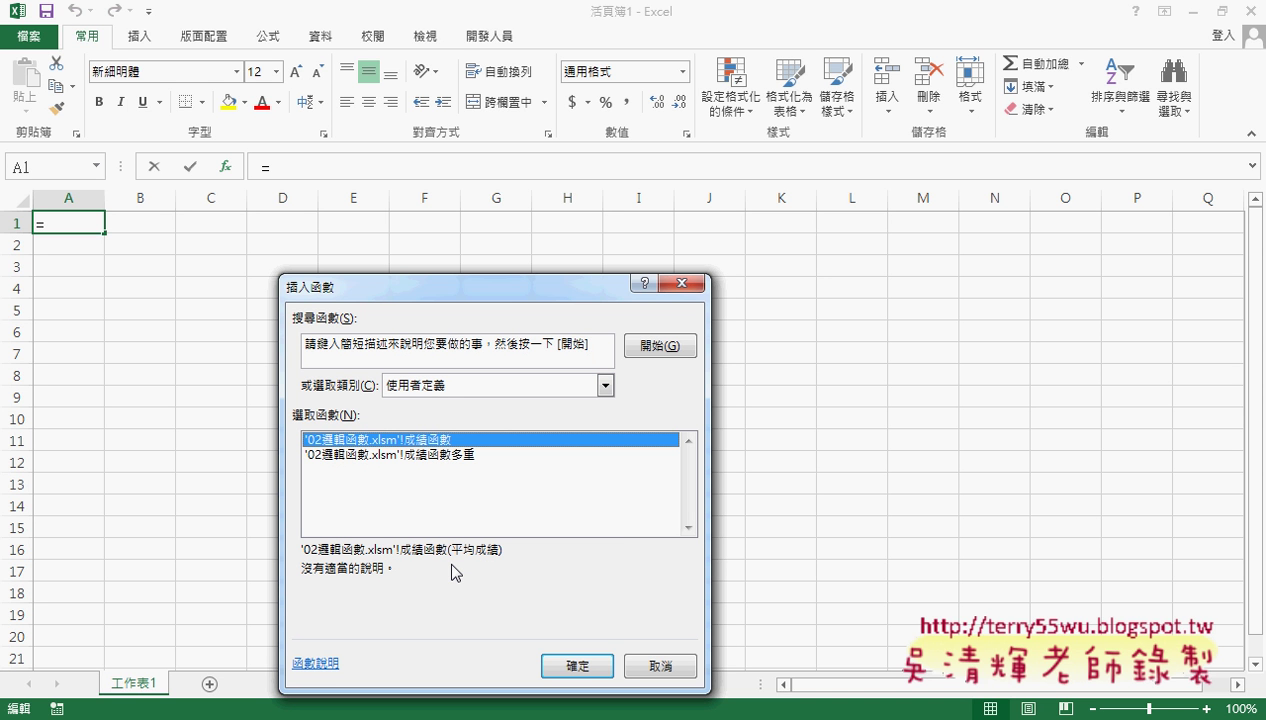
left_click(645, 671)
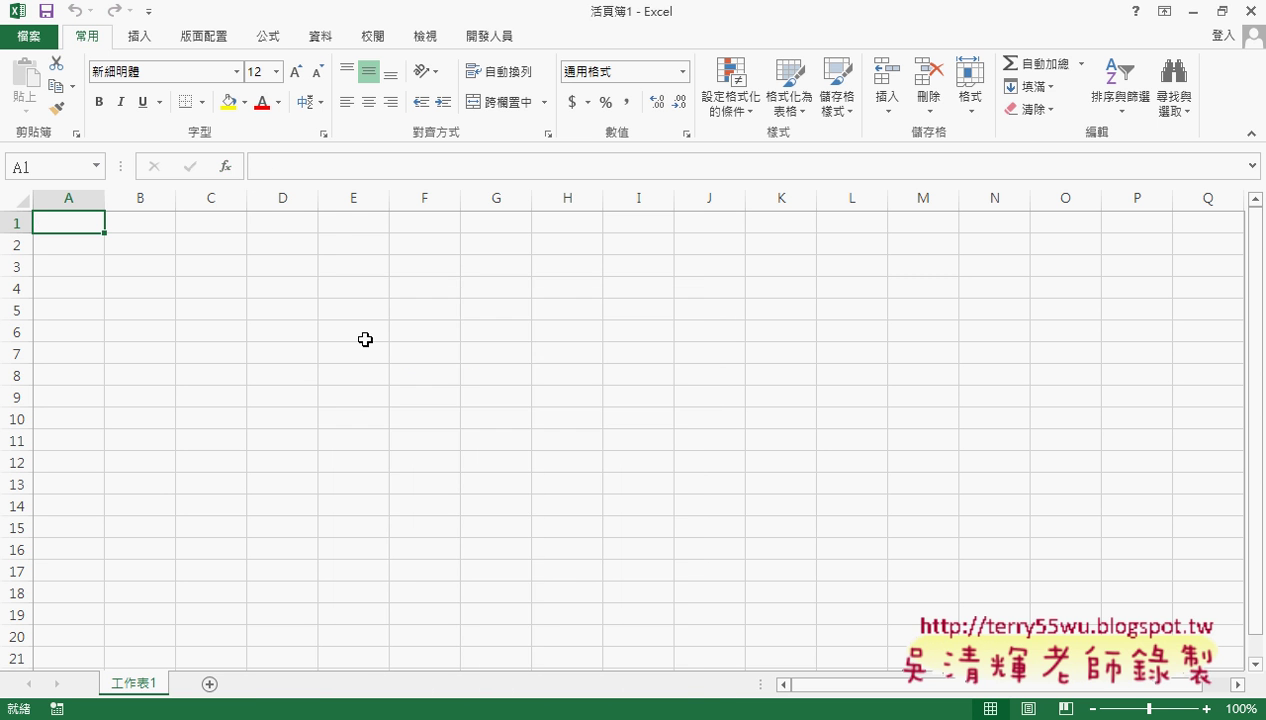
left_click(228, 167)
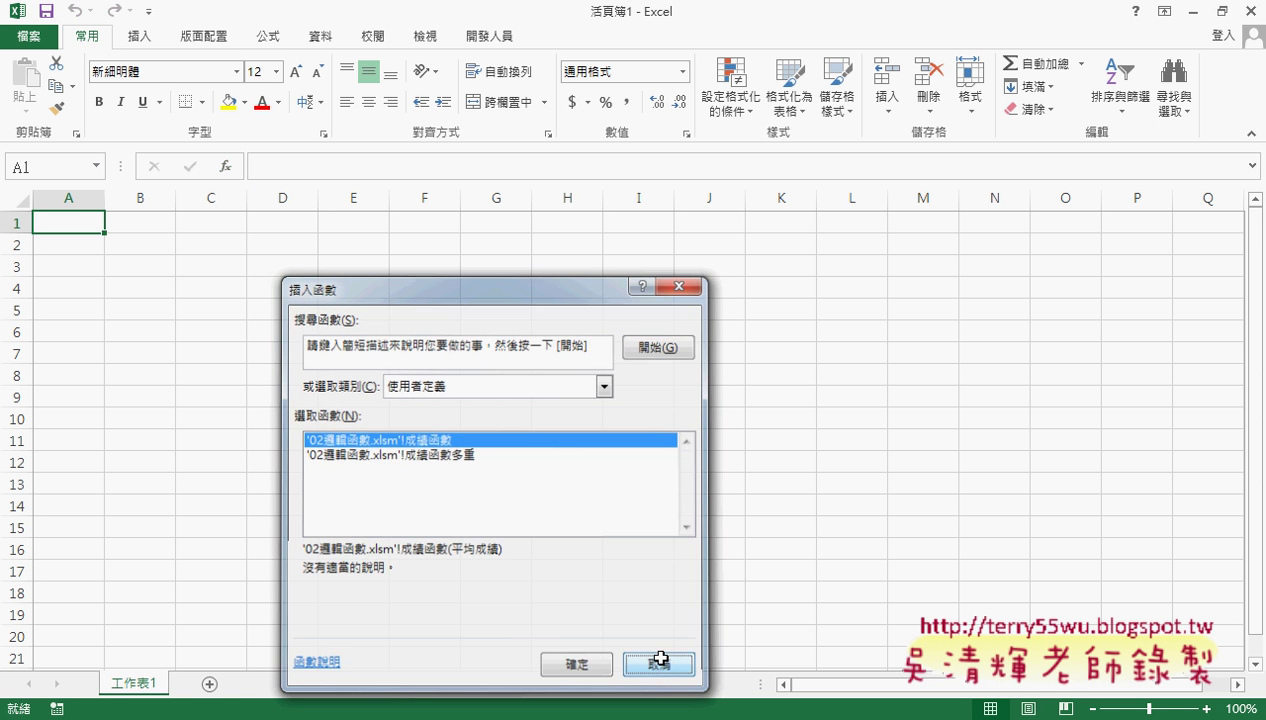
Close the original 02邏輯函數 workbook so only the blank workbook remains
left_click(658, 664)
mouse_move(270, 712)
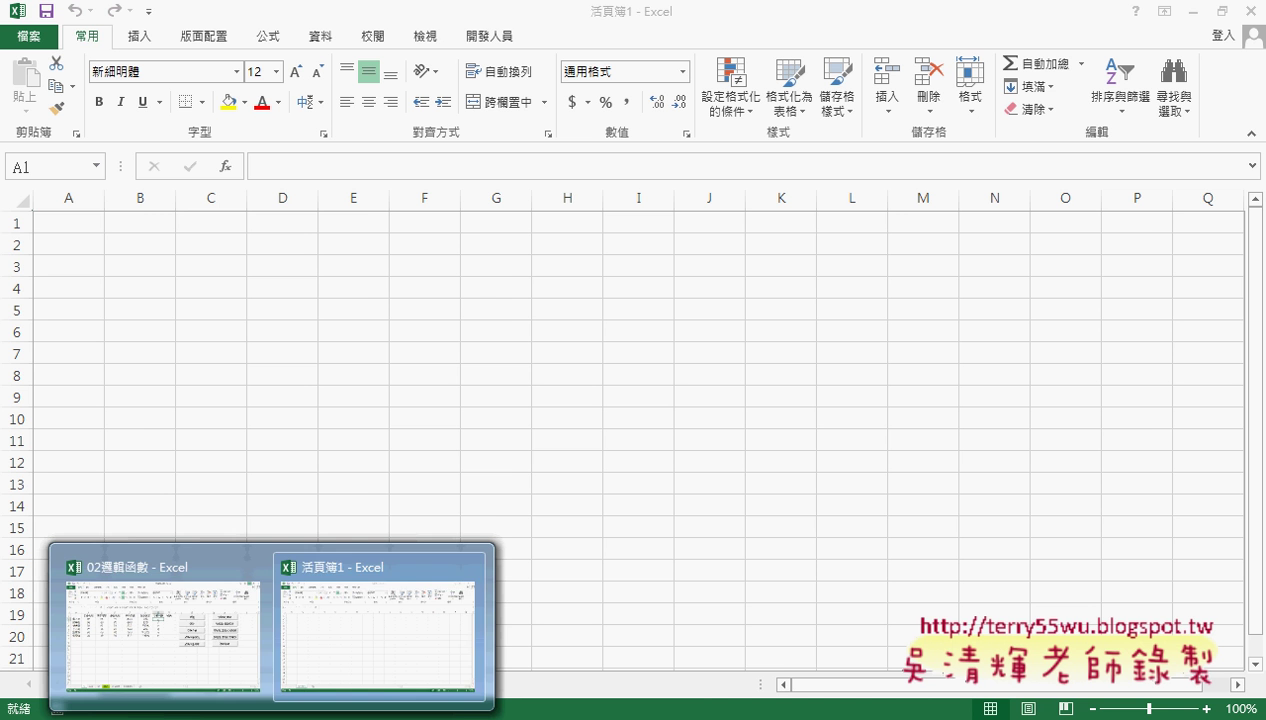
left_click(256, 567)
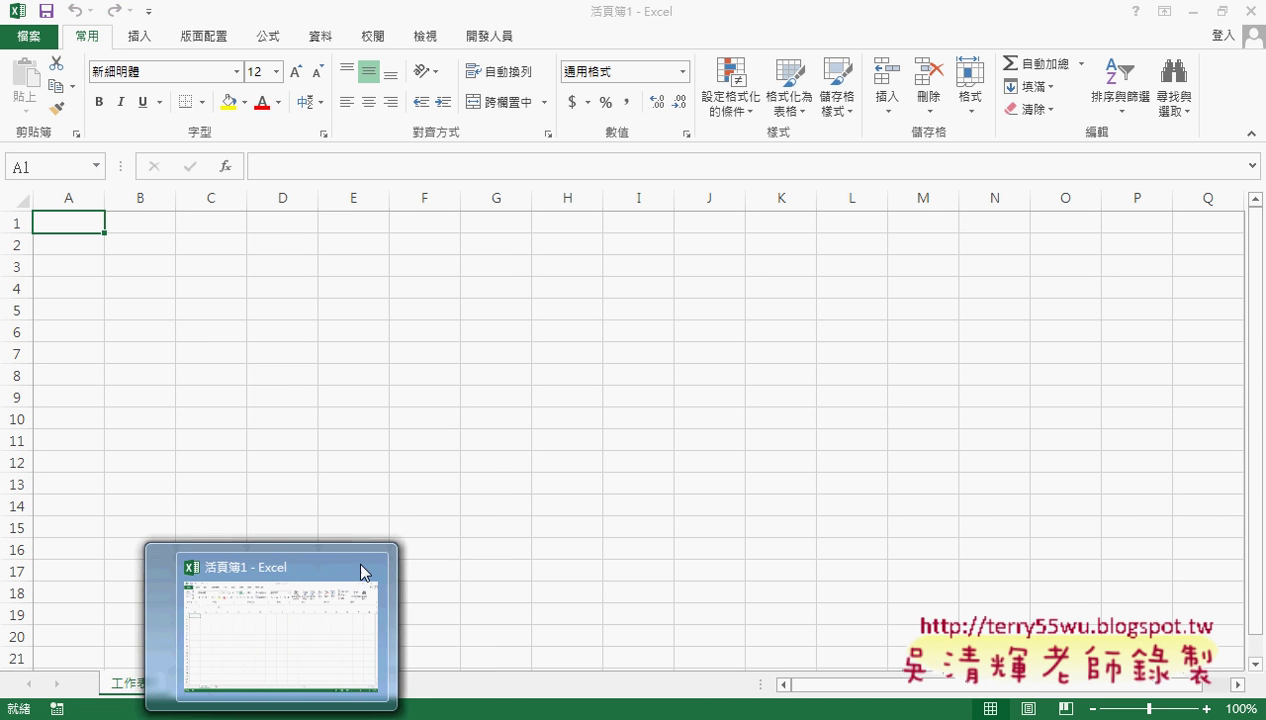
Recheck the Insert Function categories to confirm the user-defined category no longer appears
left_click(226, 166)
left_click(455, 388)
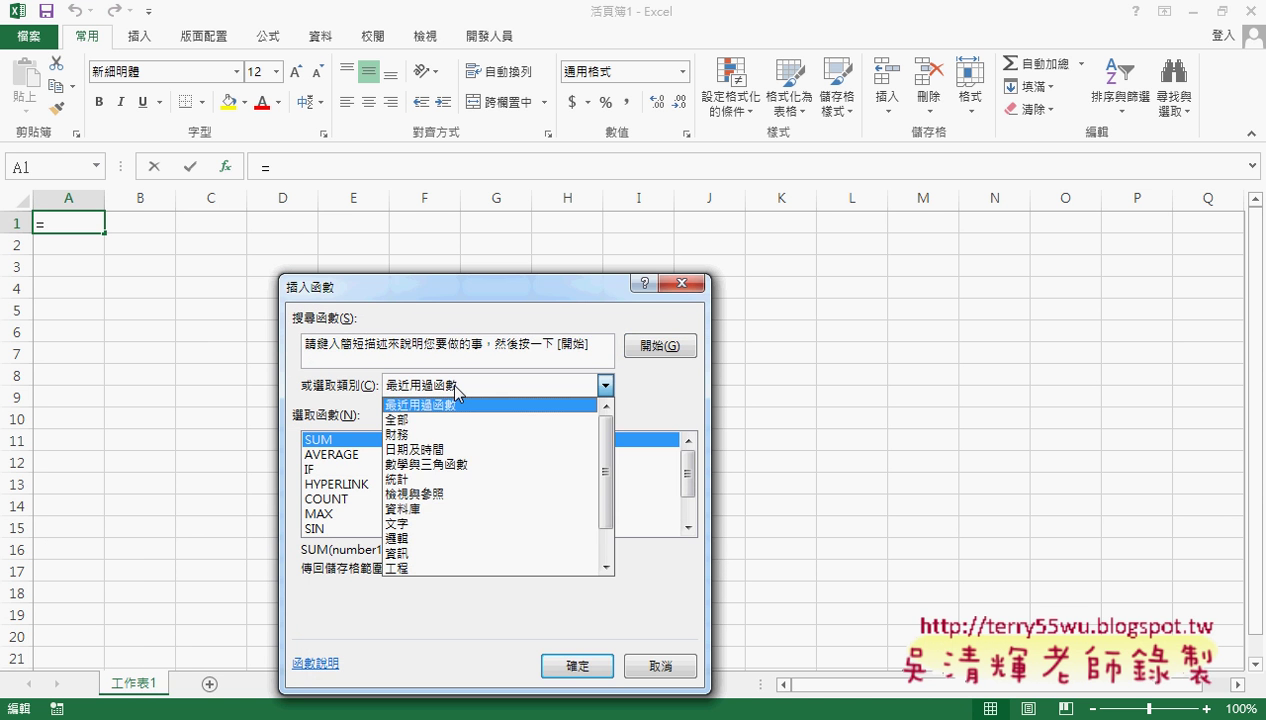
scroll(601, 546, "down", 1)
scroll(601, 546, "up", 1)
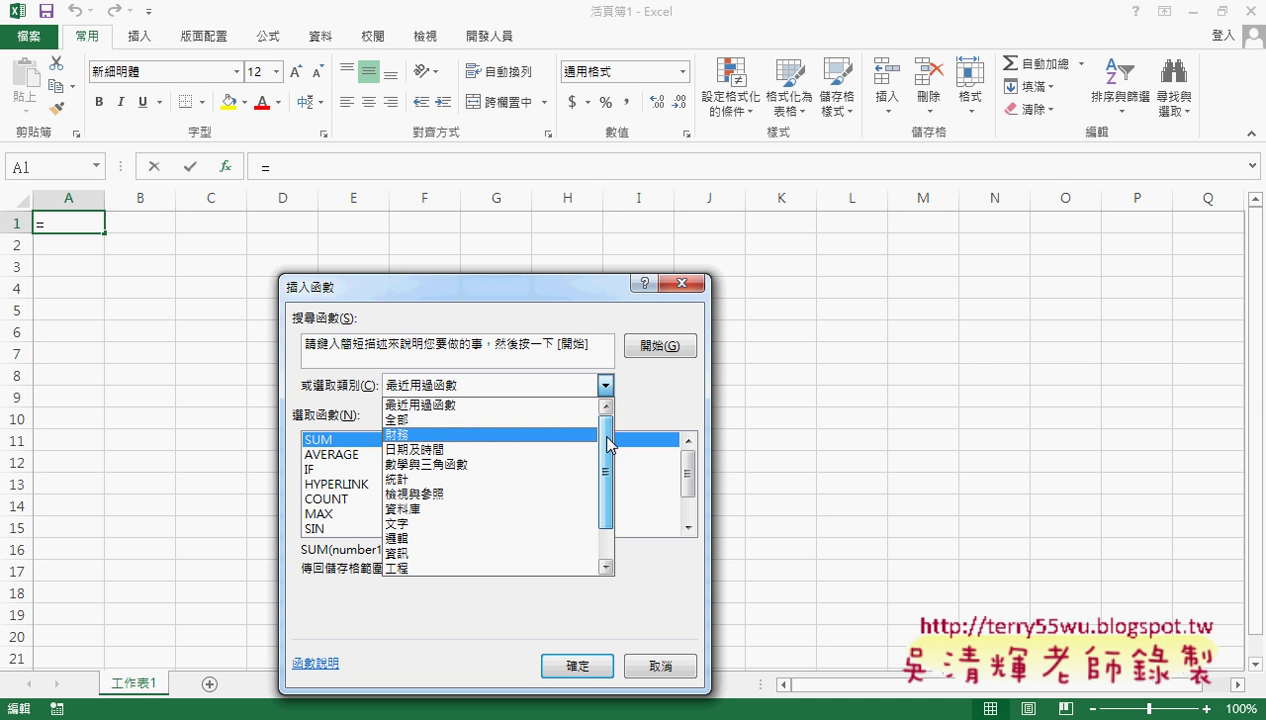
left_click(677, 288)
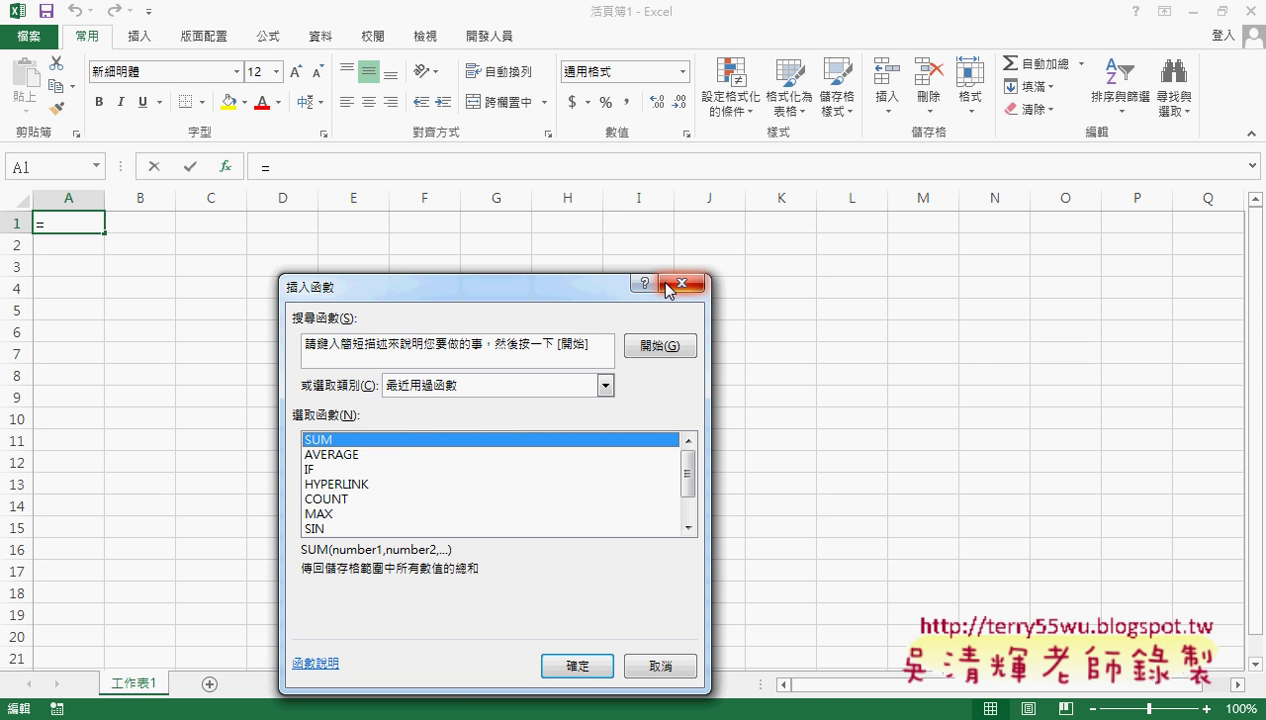
left_click(681, 284)
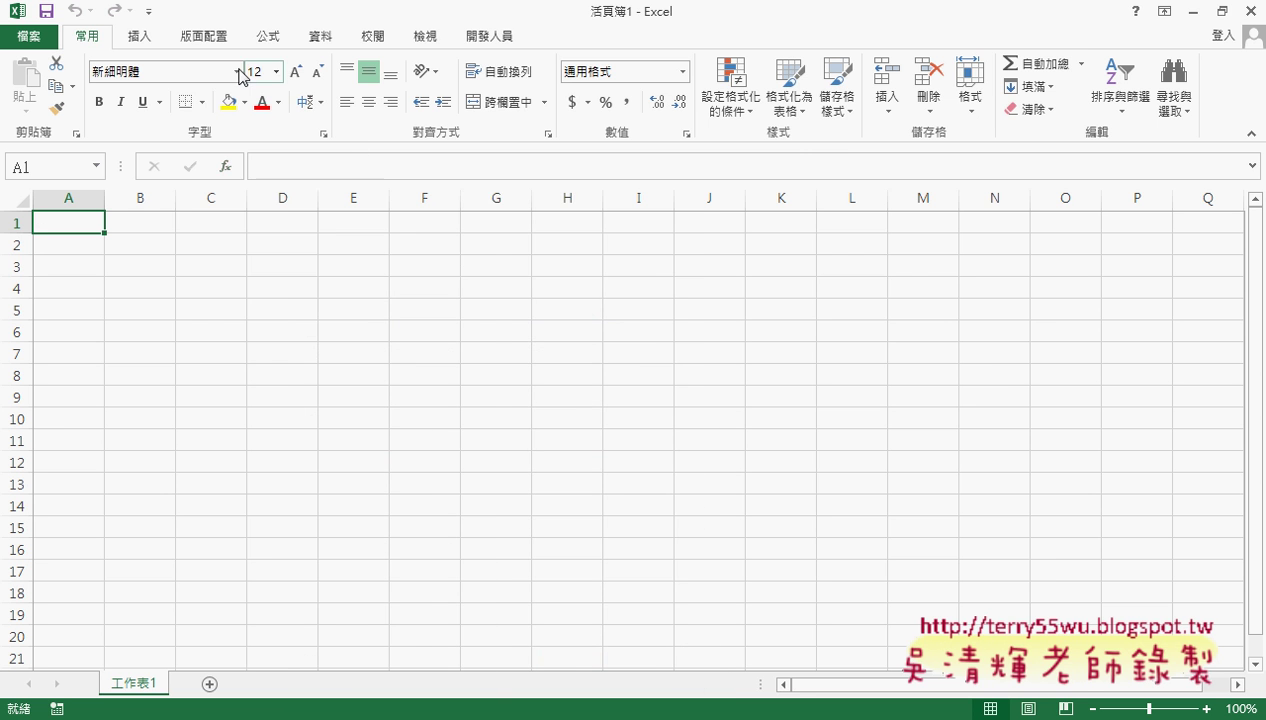
left_click(148, 11)
Load the 02邏輯函數 add-in through the Add-ins manager in Excel Options
left_click(205, 345)
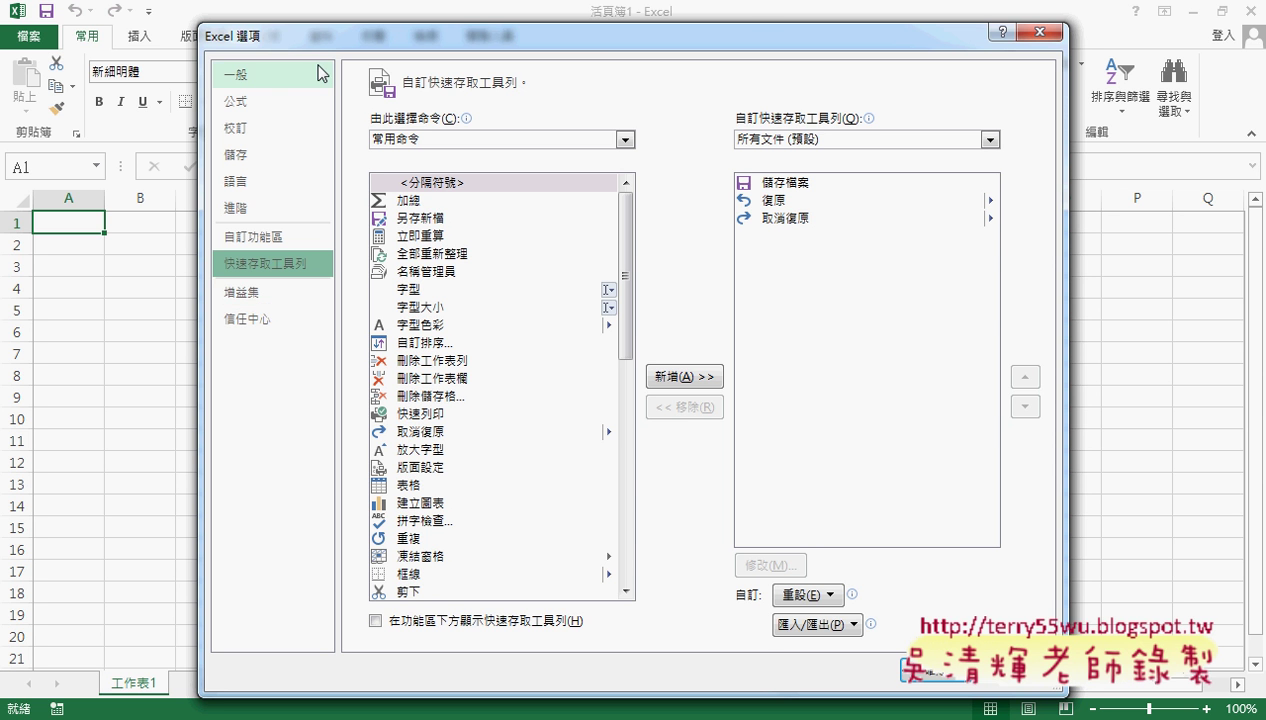
left_click(1045, 33)
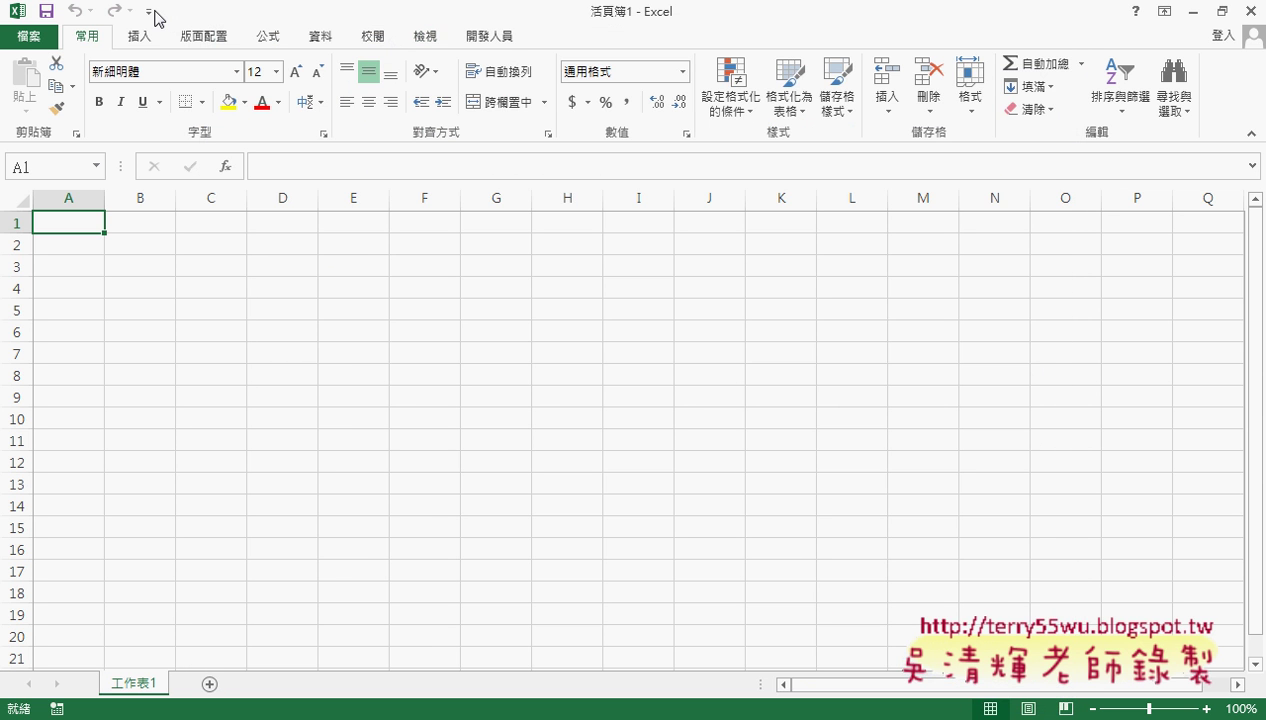
left_click(148, 12)
left_click(203, 345)
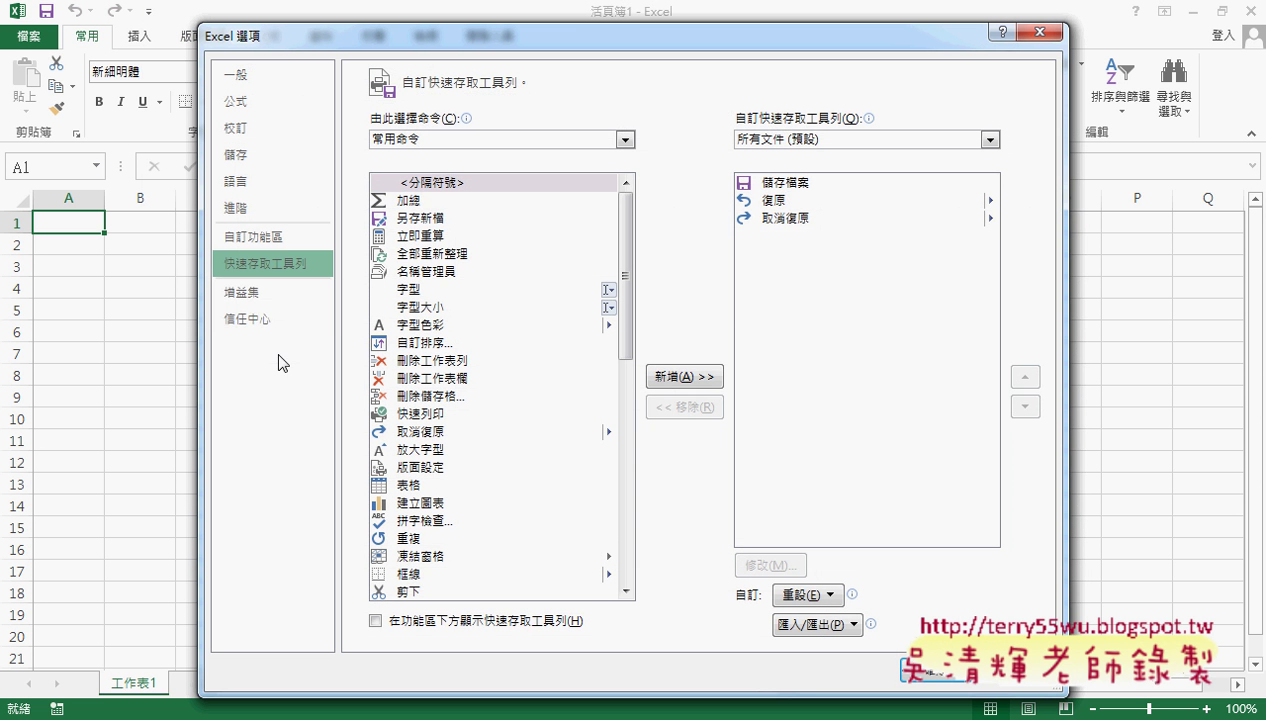
left_click(270, 300)
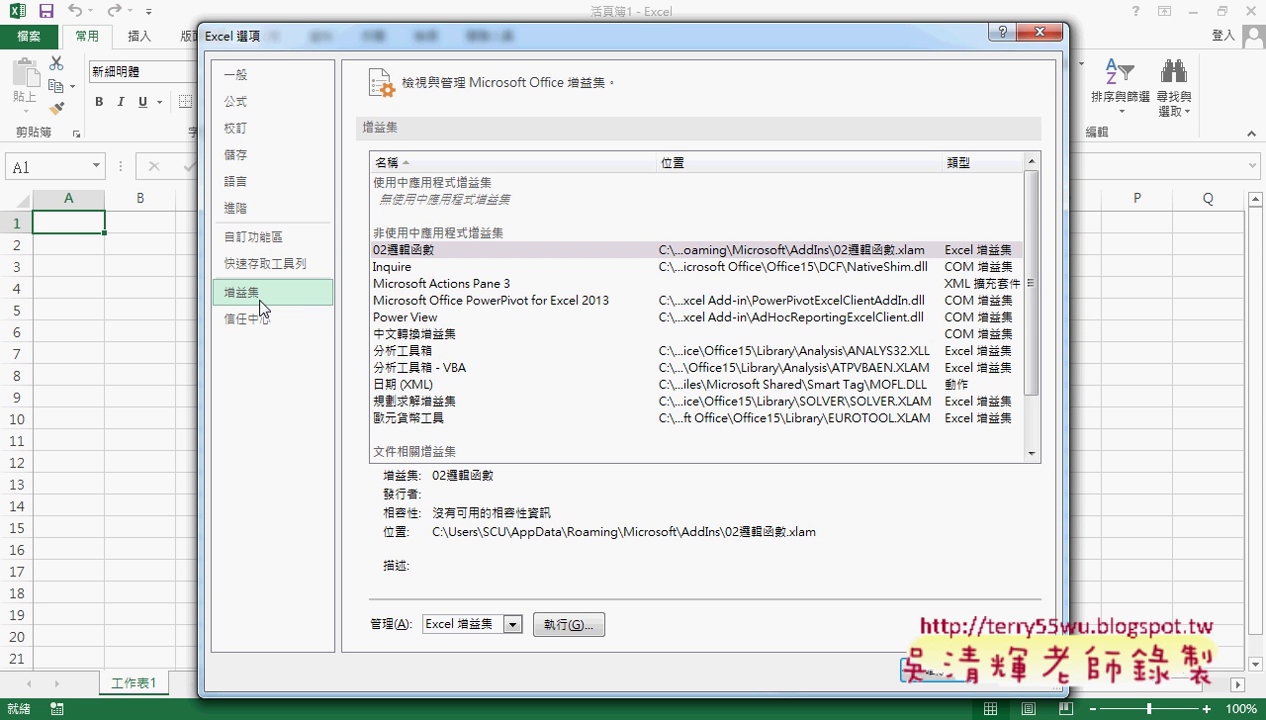
left_click(552, 626)
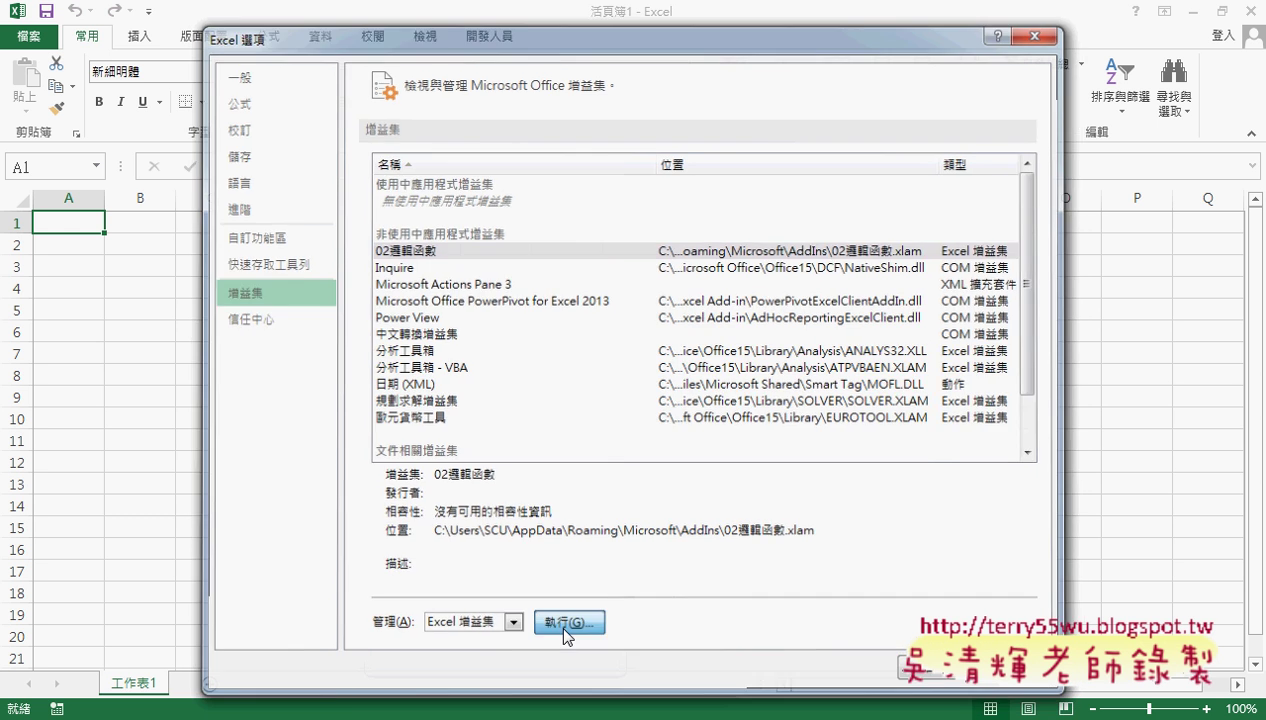
left_click(373, 331)
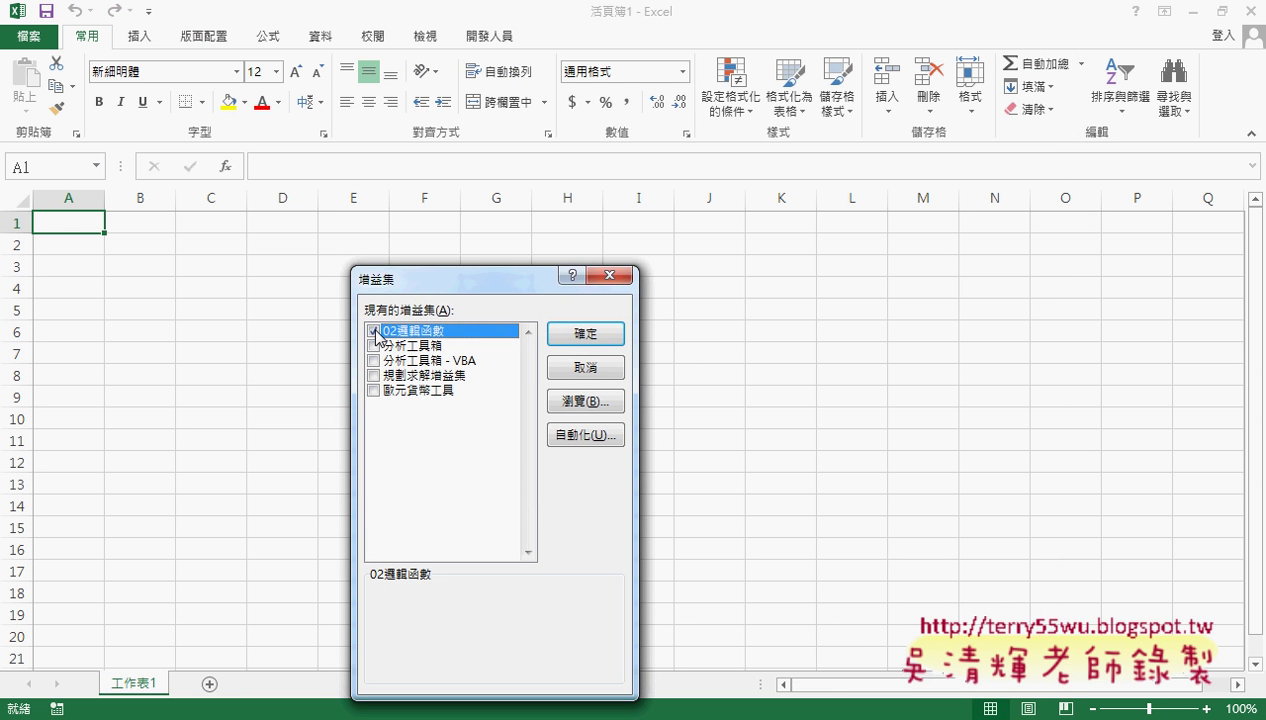
left_click(583, 335)
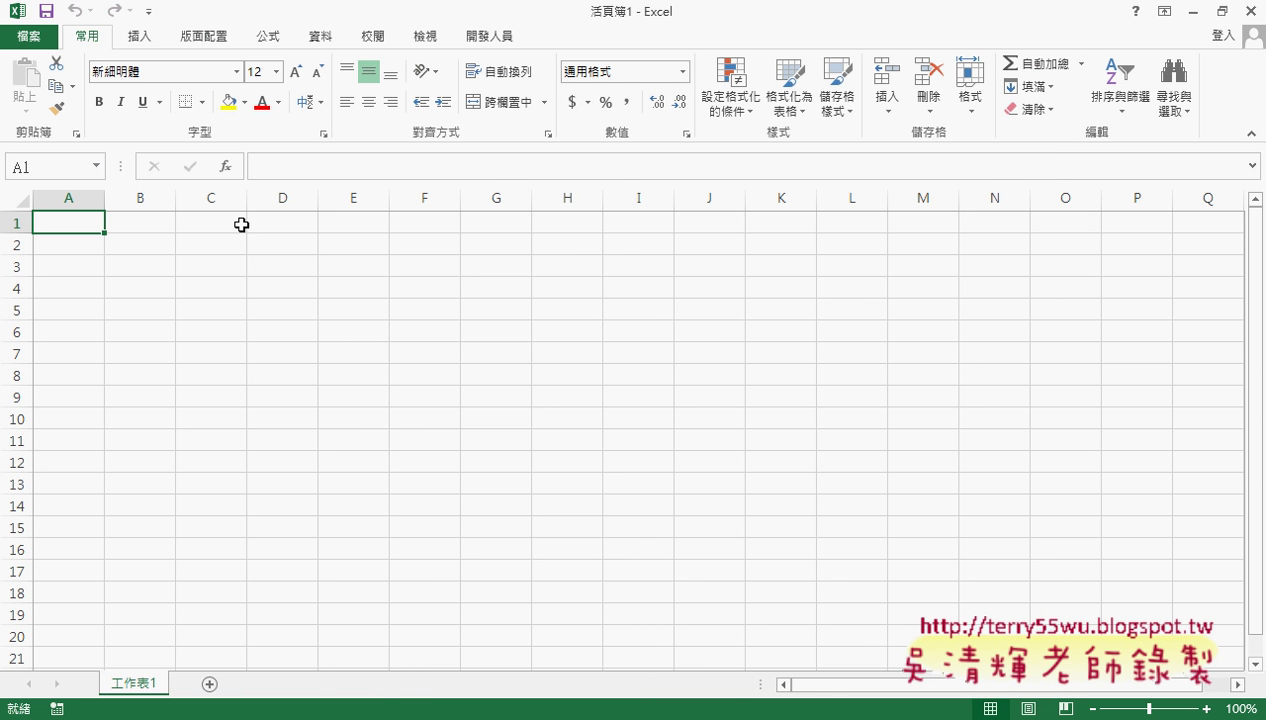
left_click(227, 166)
Choose 使用者定義 to view 成績函數 and 成績函數多重, then close Insert Function without inserting
left_click(486, 385)
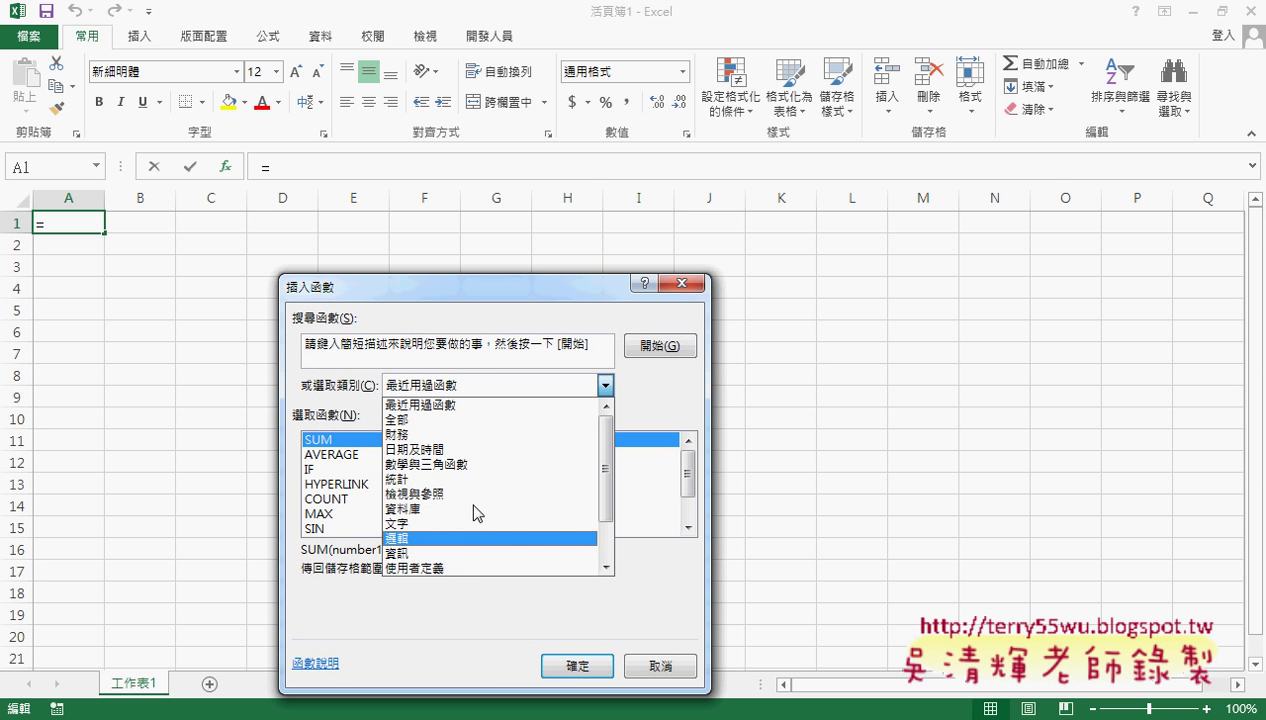
left_click(430, 568)
left_click(346, 458)
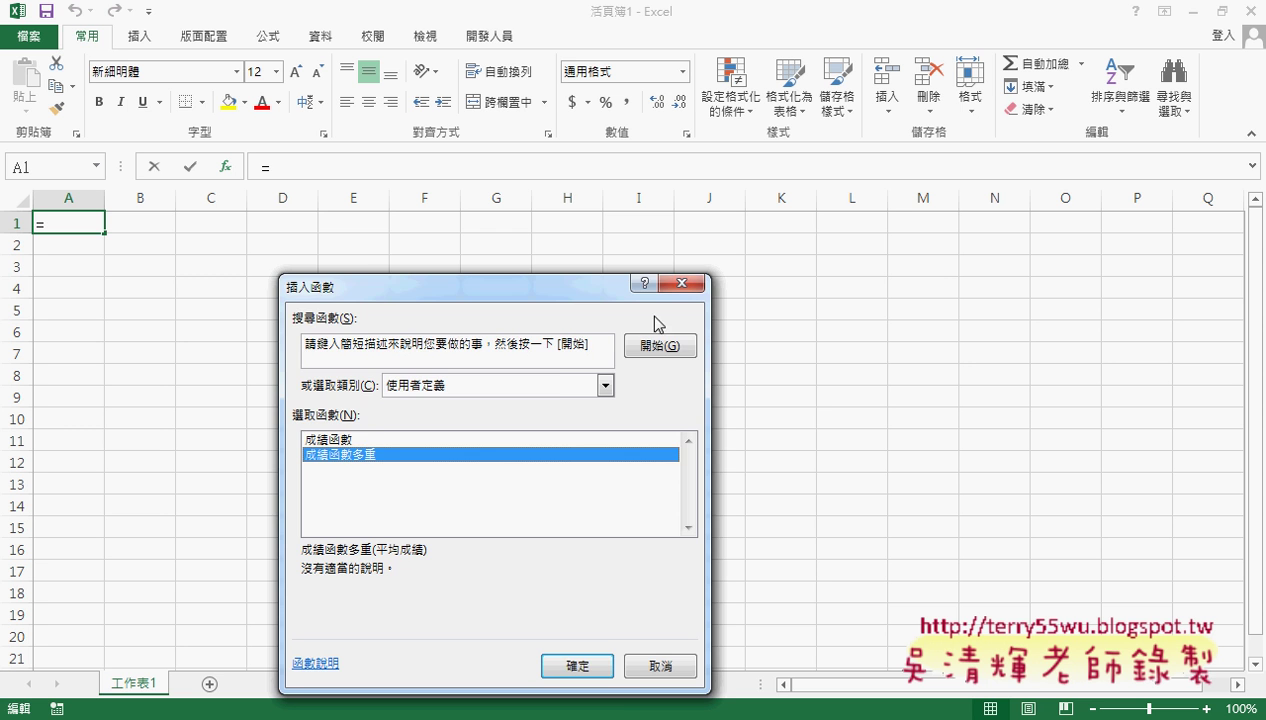
left_click(685, 284)
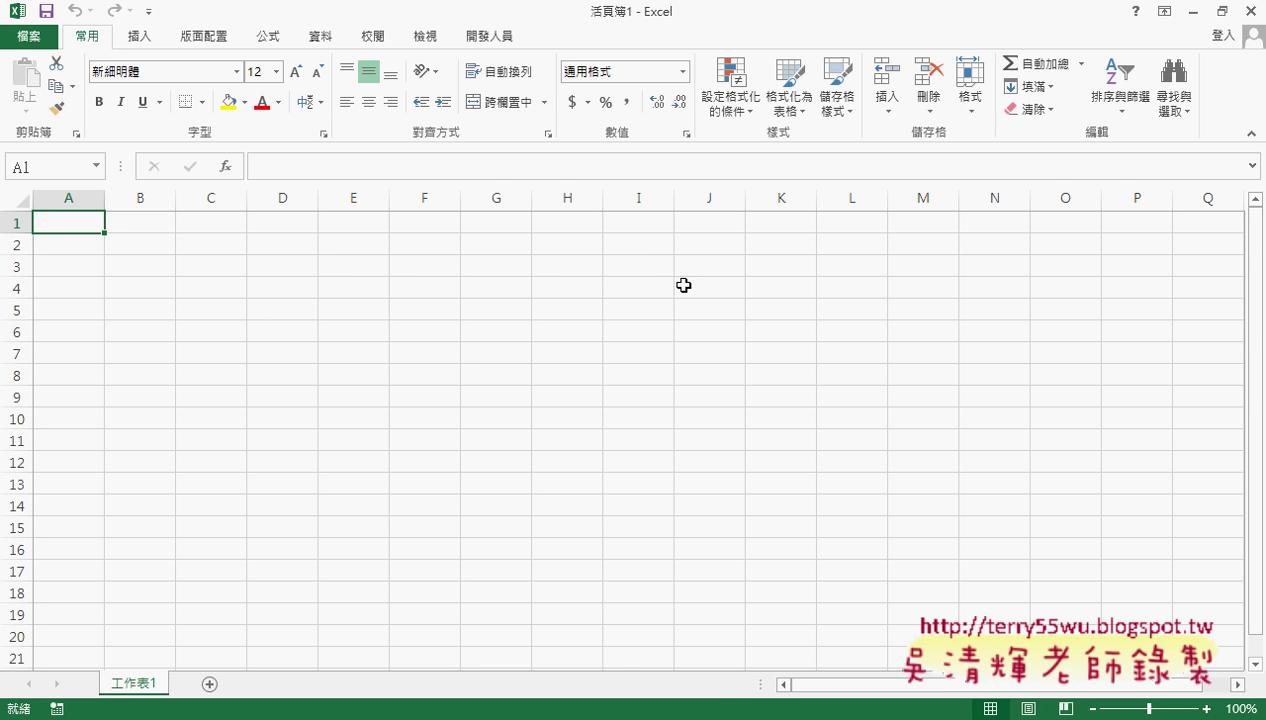
Open the Visual Basic editor from the Developer tab and move it beside the worksheet
left_click(490, 38)
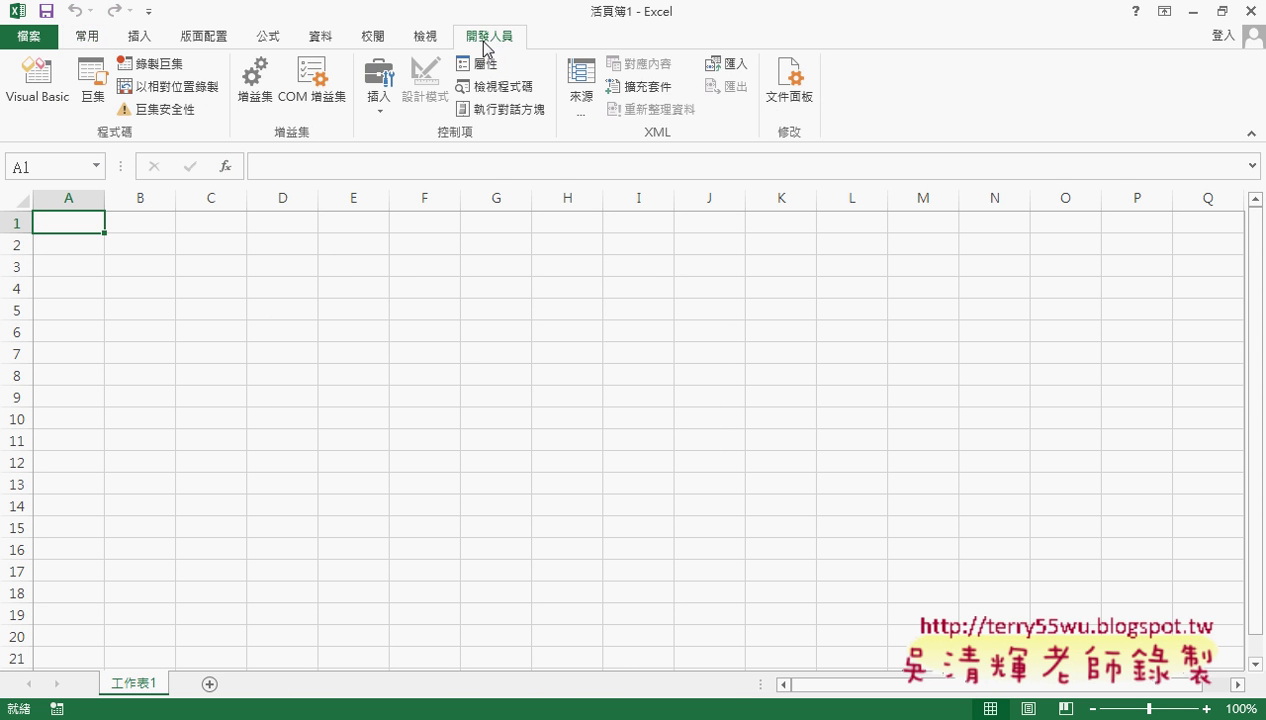
left_click(42, 112)
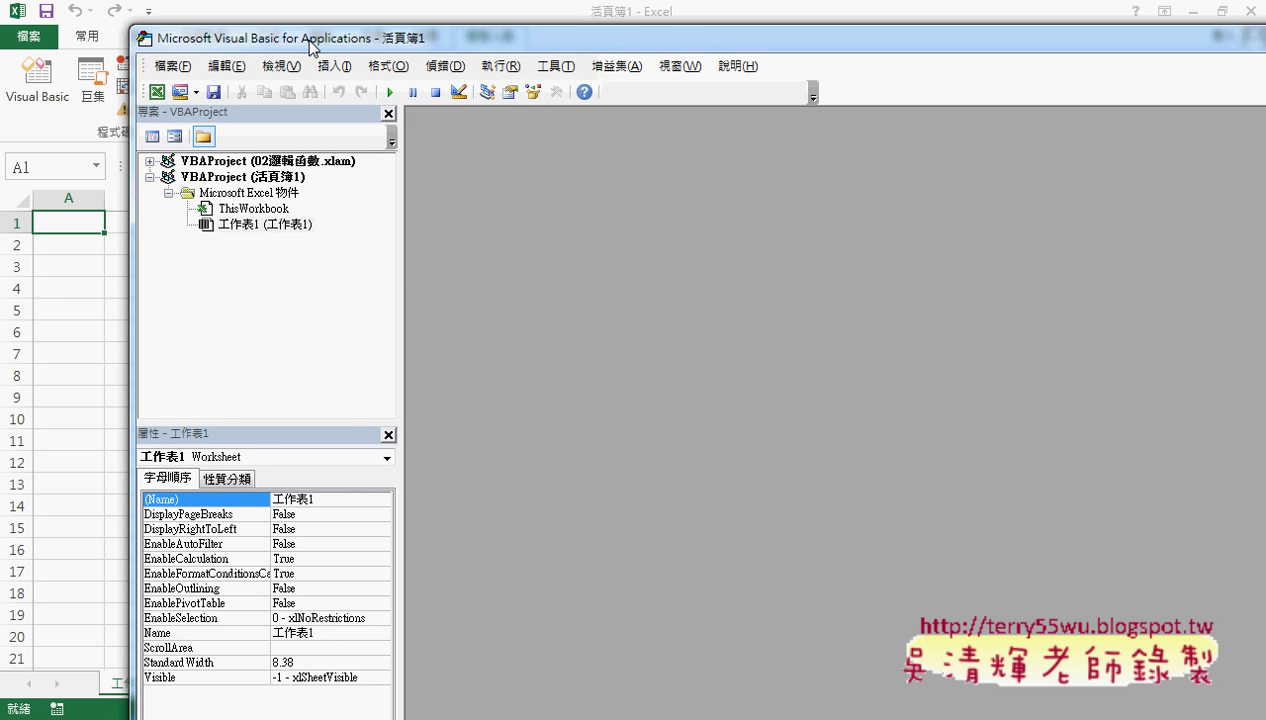
left_click_drag(311, 47, 530, 98)
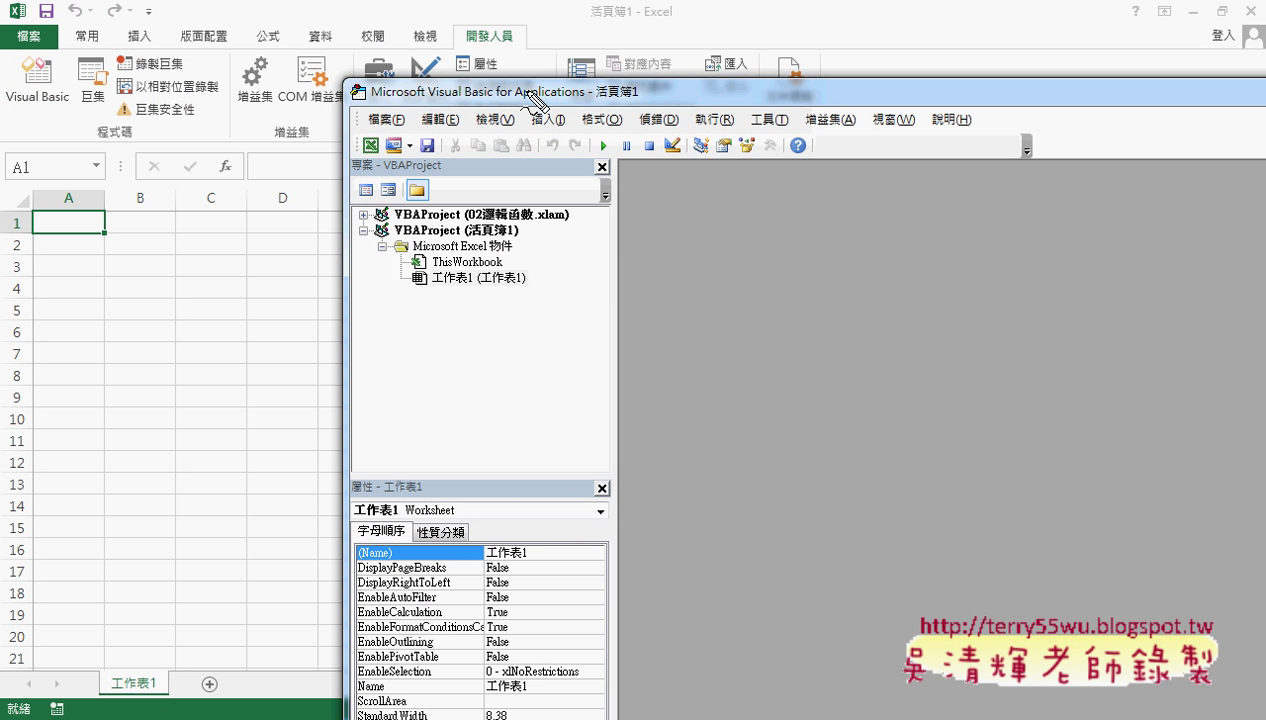
Mark the 02邏輯函數.xlam VBAProject with red ink and arrows, then clear the annotations
mouse_move(345, 230)
left_mouse_down()
mouse_move(455, 196)
mouse_move(574, 227)
left_mouse_up()
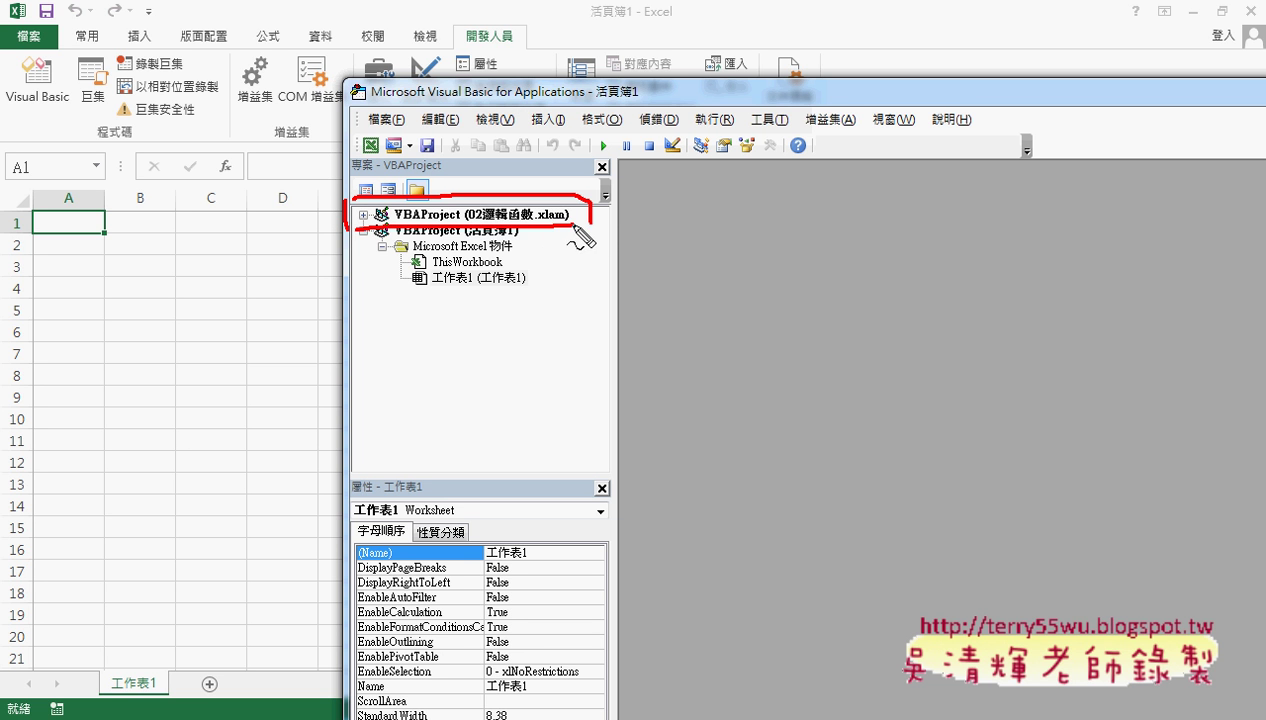
mouse_move(765, 293)
left_mouse_down()
mouse_move(600, 213)
mouse_move(617, 215)
left_mouse_up()
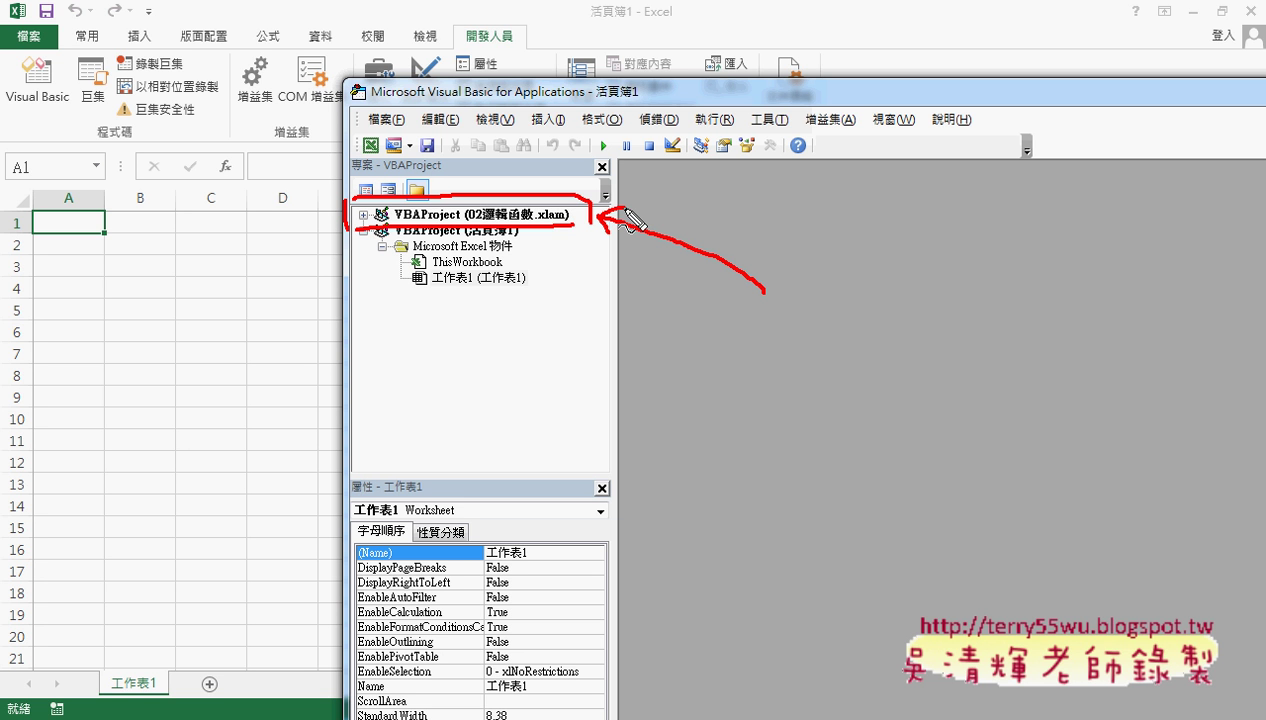
mouse_move(48, 70)
left_mouse_down()
mouse_move(78, 128)
mouse_move(306, 222)
mouse_move(294, 226)
left_mouse_up()
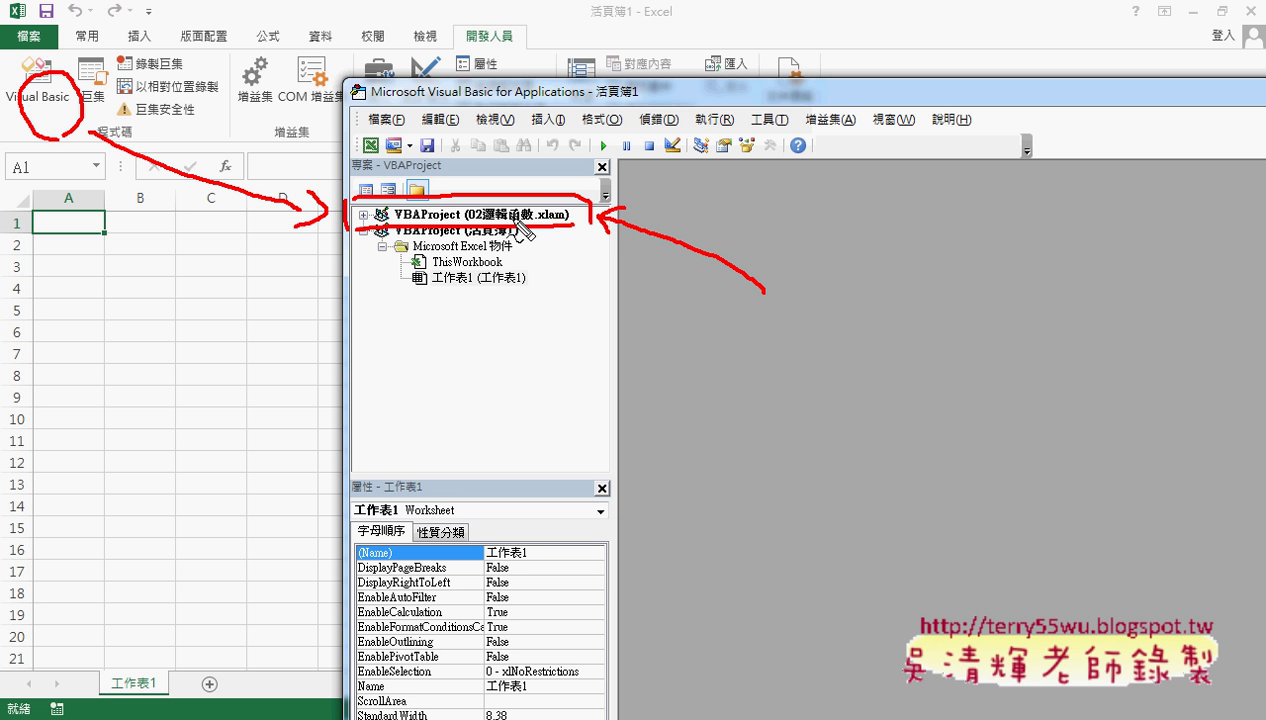
key("Escape")
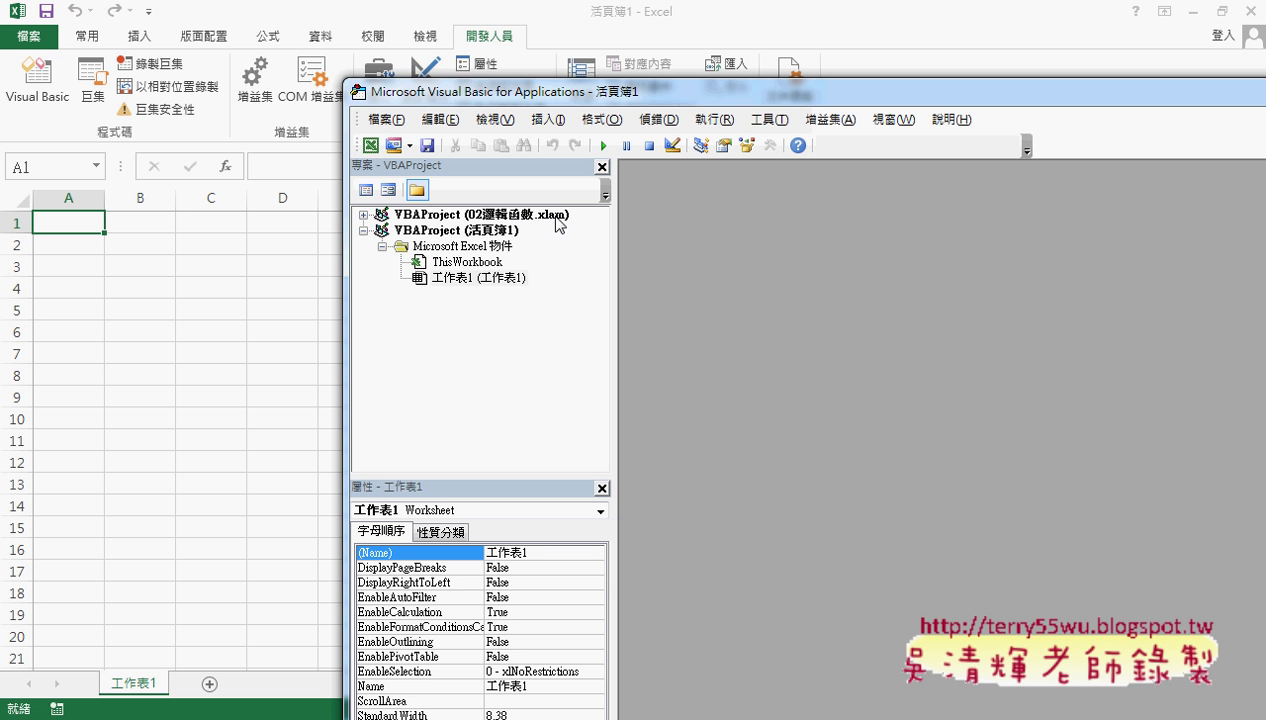
left_click(364, 215)
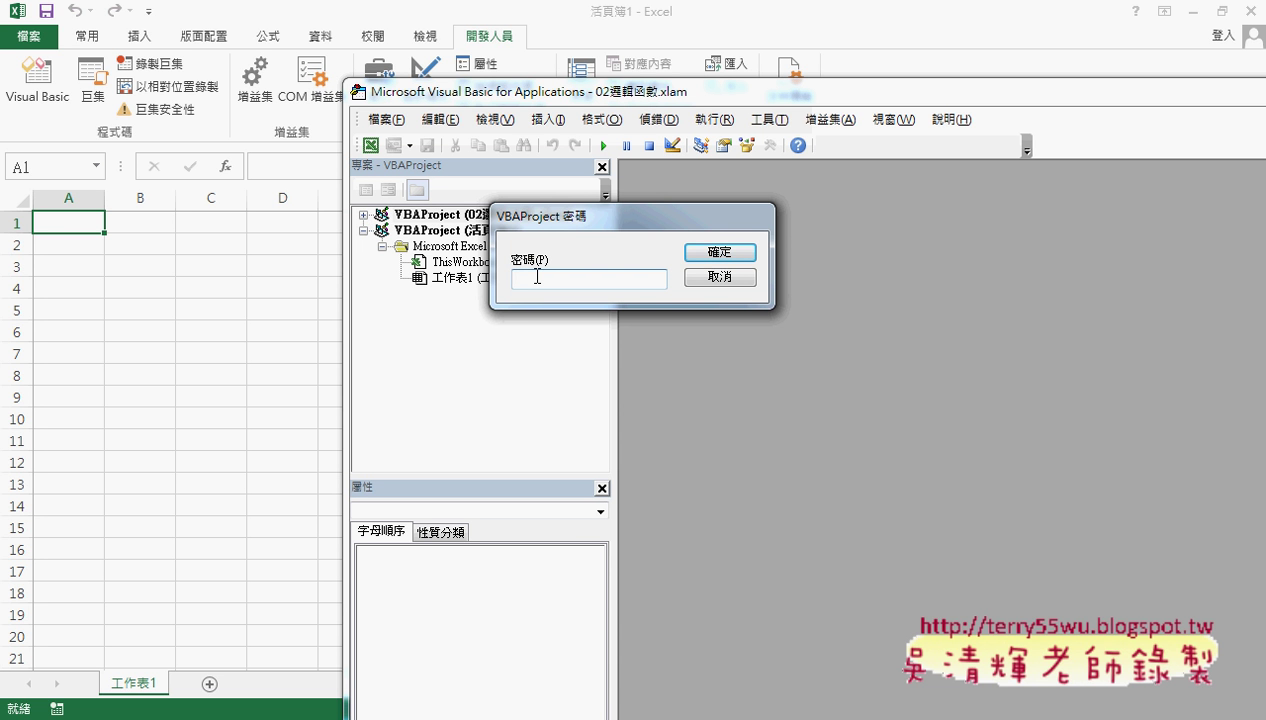
key("Return")
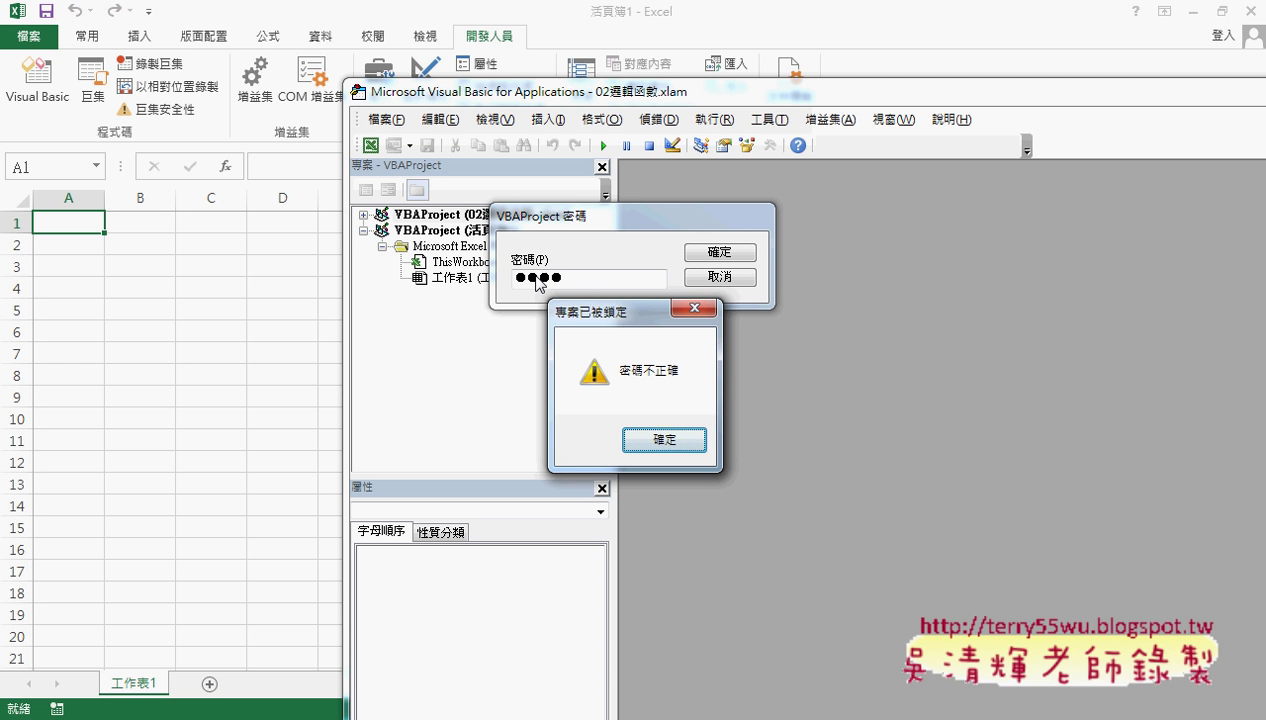
left_click(655, 439)
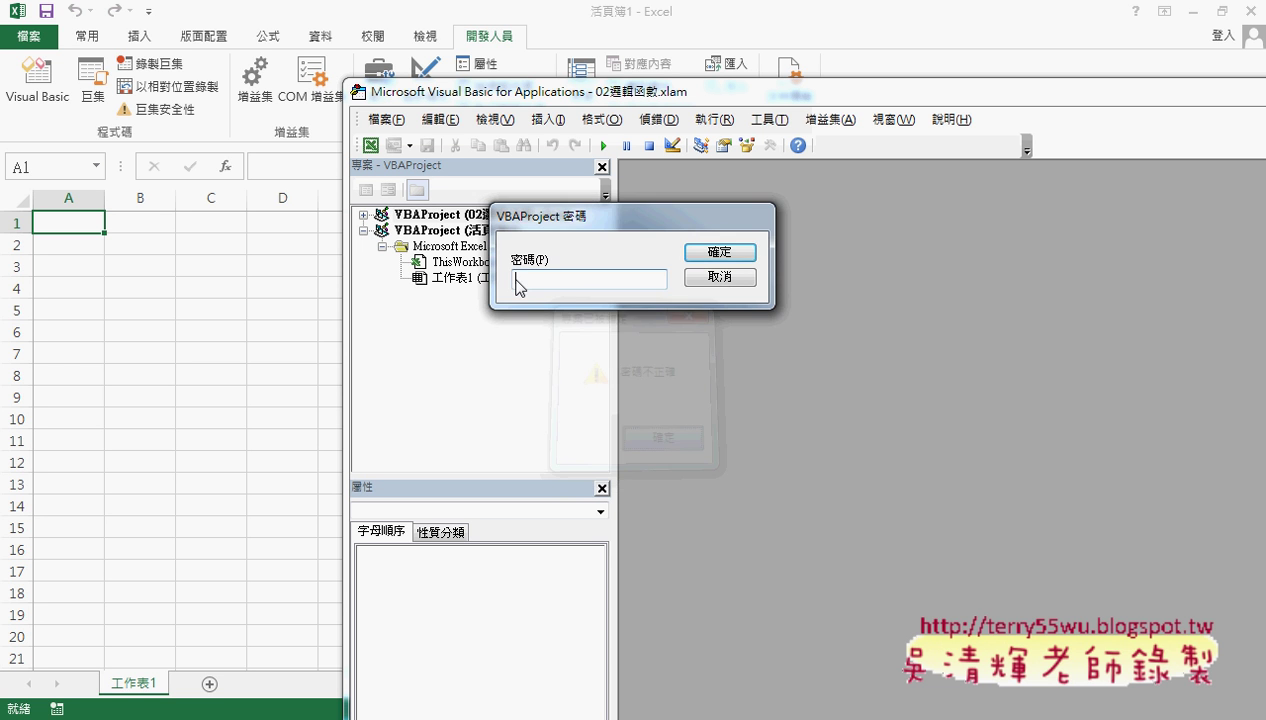
left_click(721, 279)
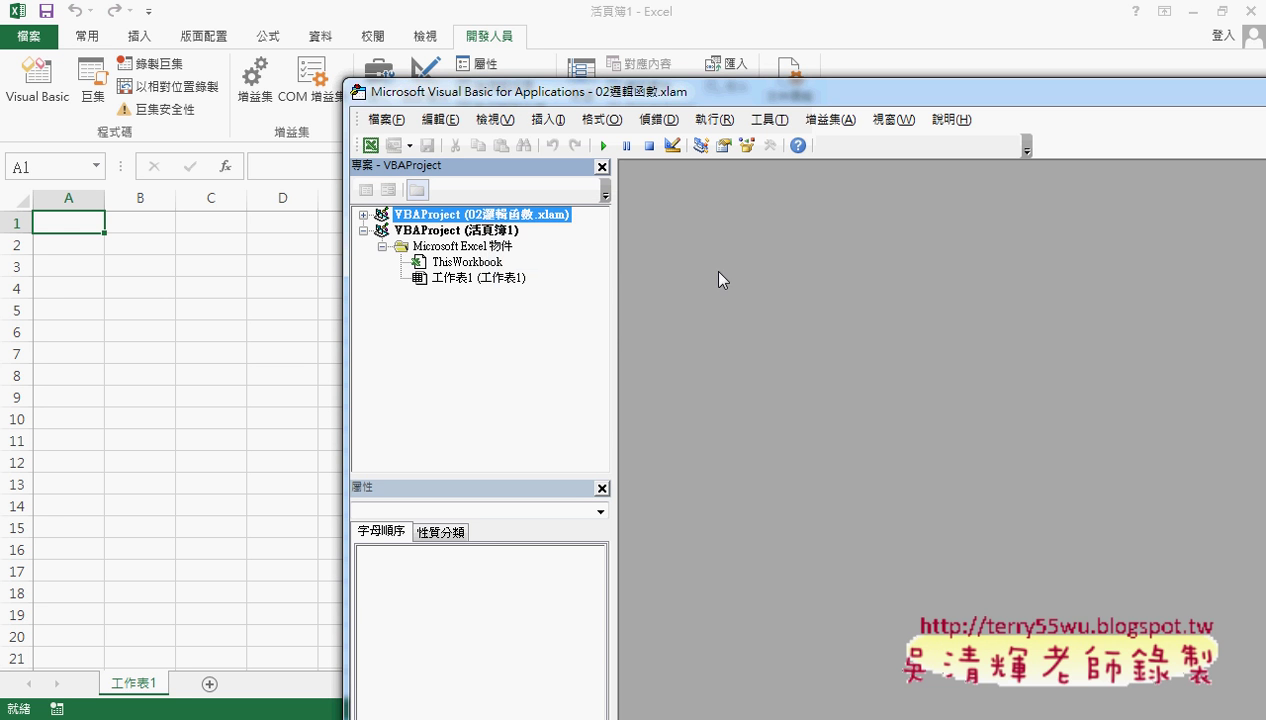
left_click(360, 93)
left_click(360, 93)
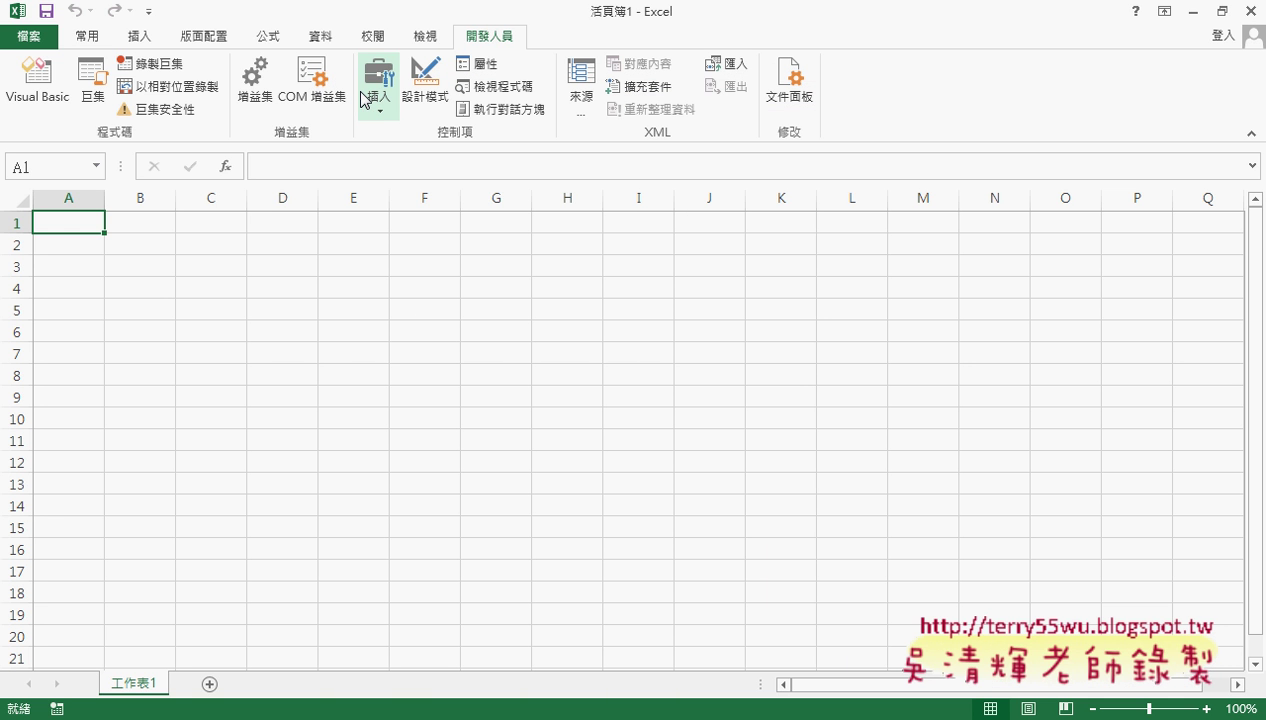
Uncheck 02邏輯函數 in the Excel Add-ins dialog opened through Excel Options, and confirm
left_click(148, 12)
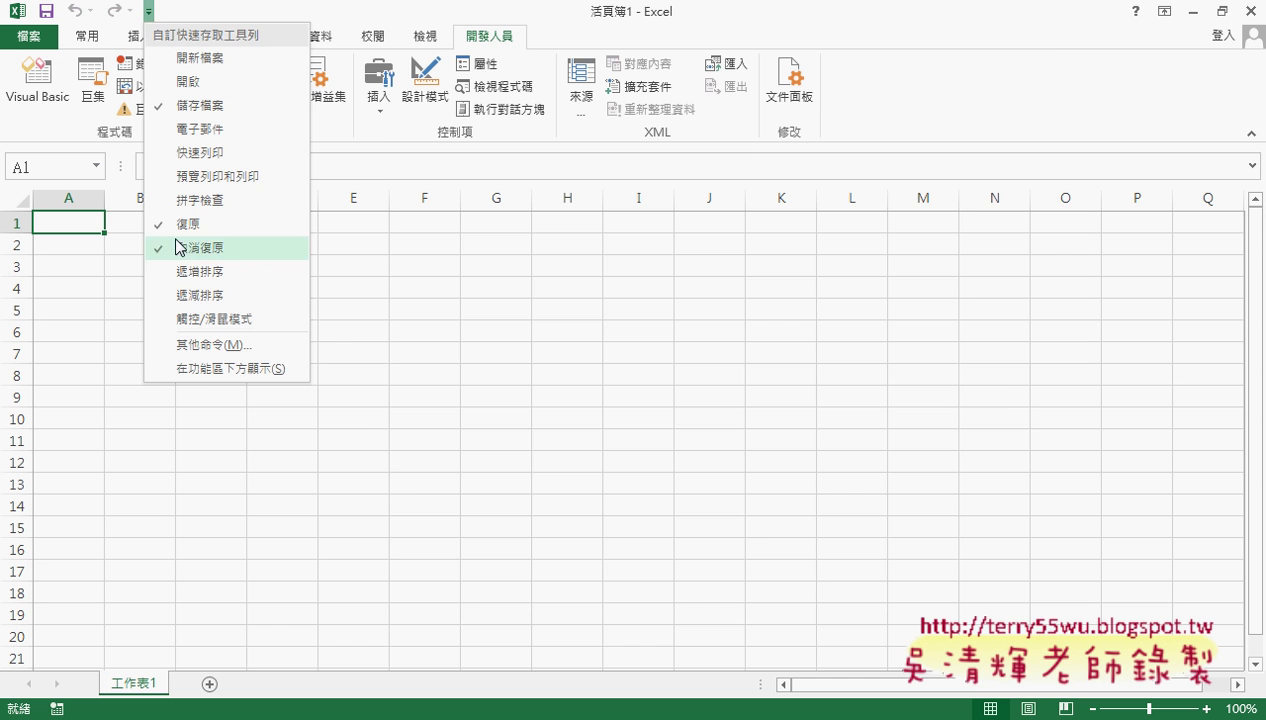
left_click(201, 345)
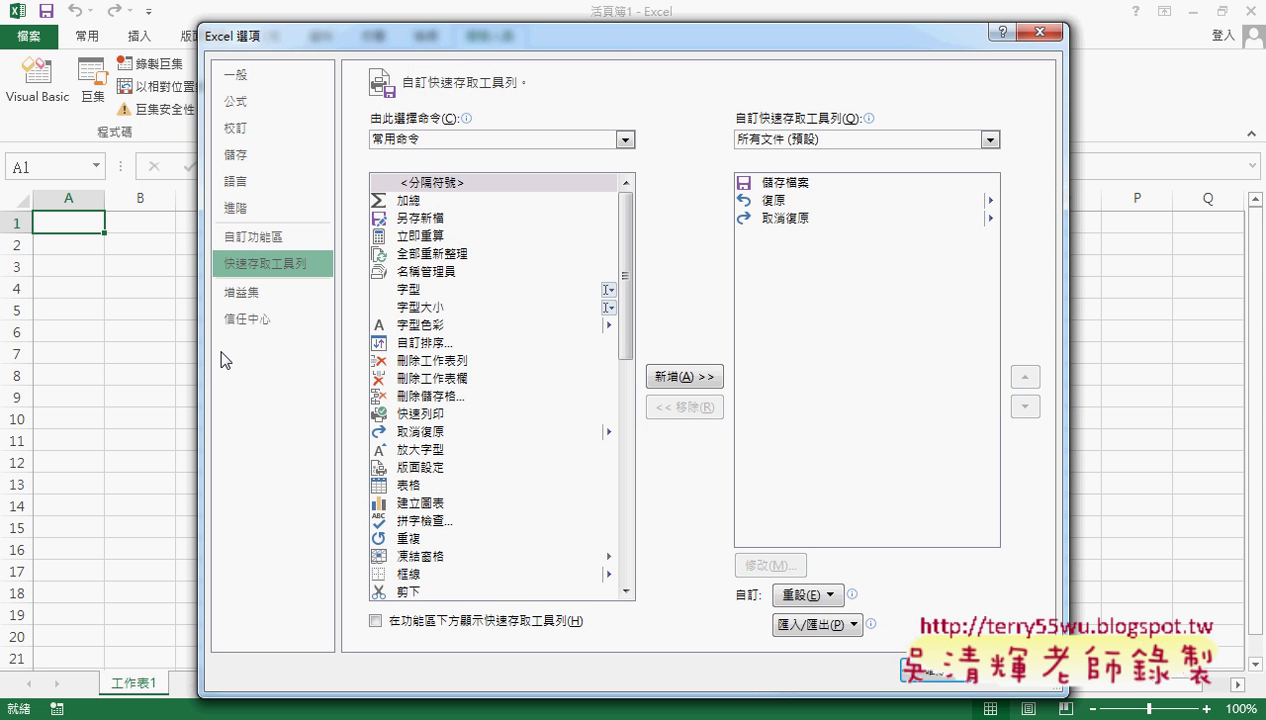
left_click(262, 295)
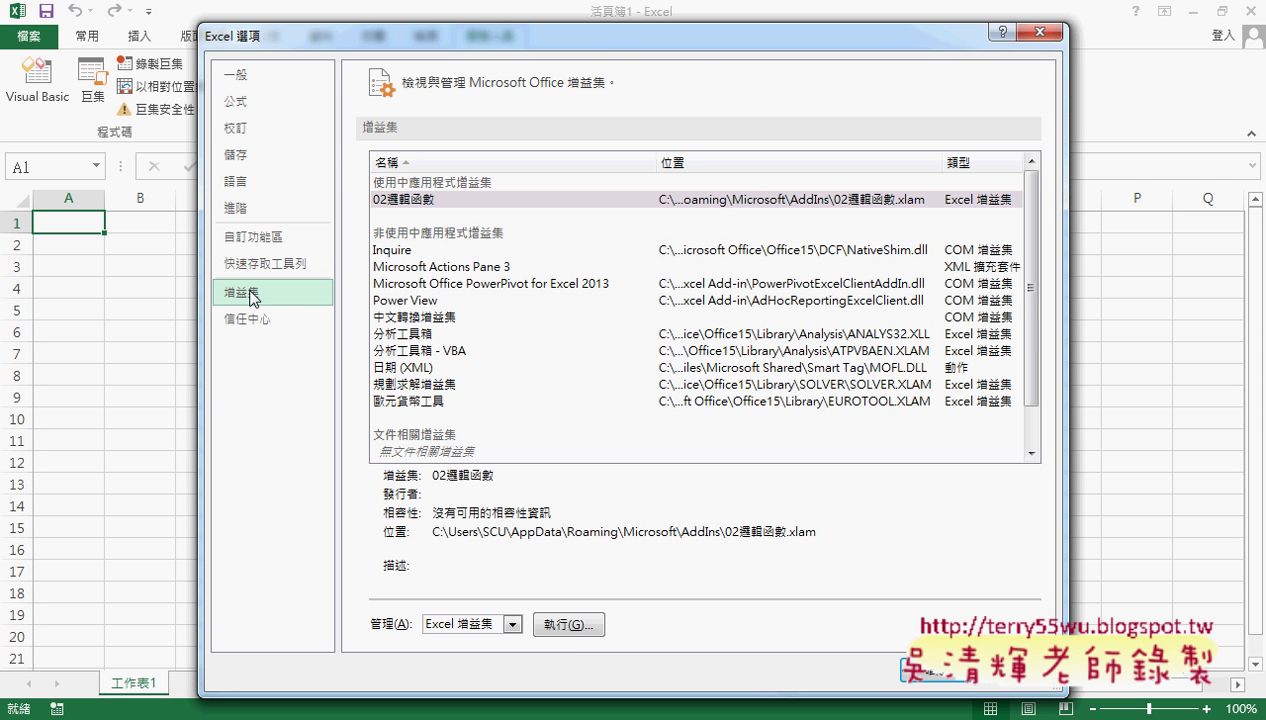
left_click(568, 625)
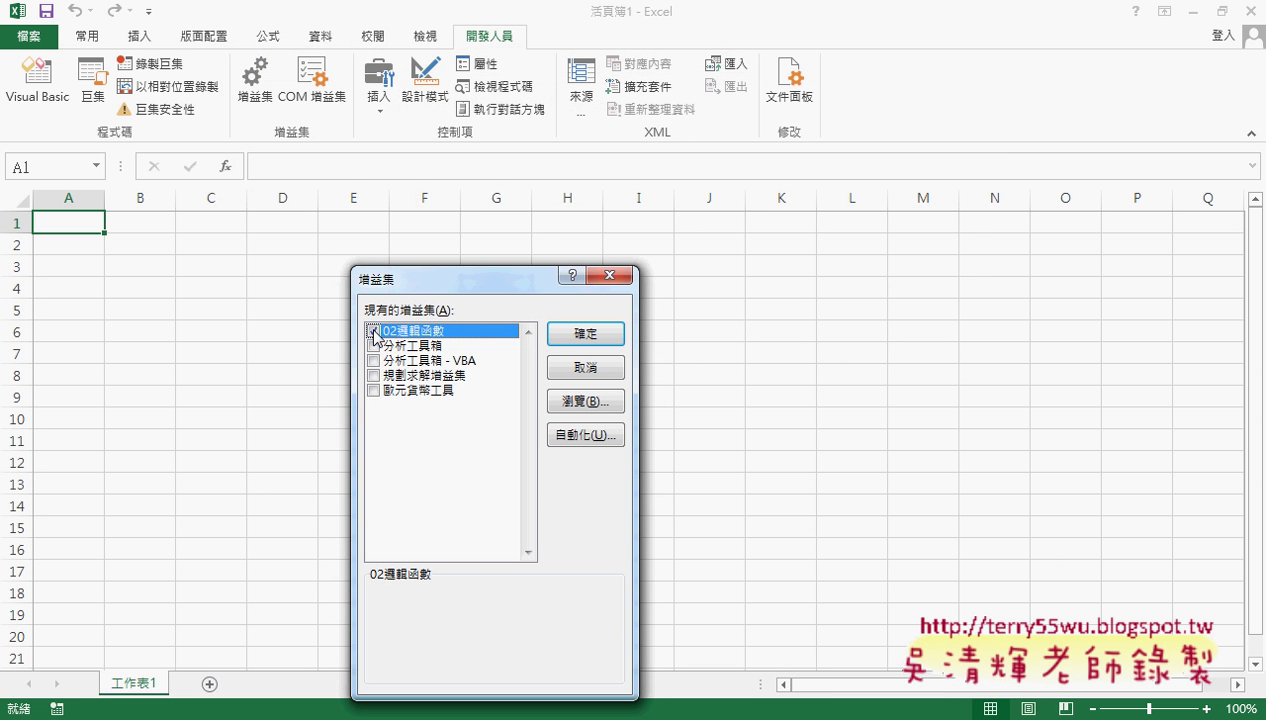
left_click(373, 331)
left_click(597, 338)
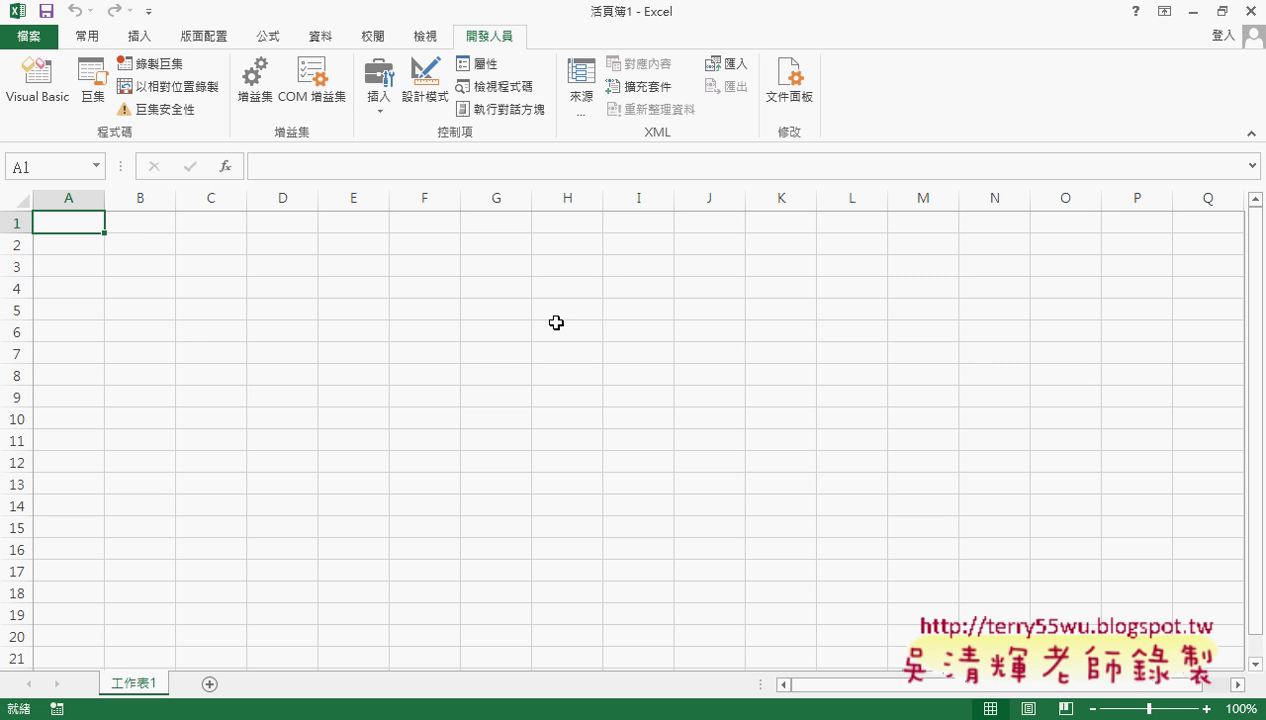
Check that 02邏輯函數 is unchecked in the Add-ins dialog, then reopen the Visual Basic editor
left_click(148, 12)
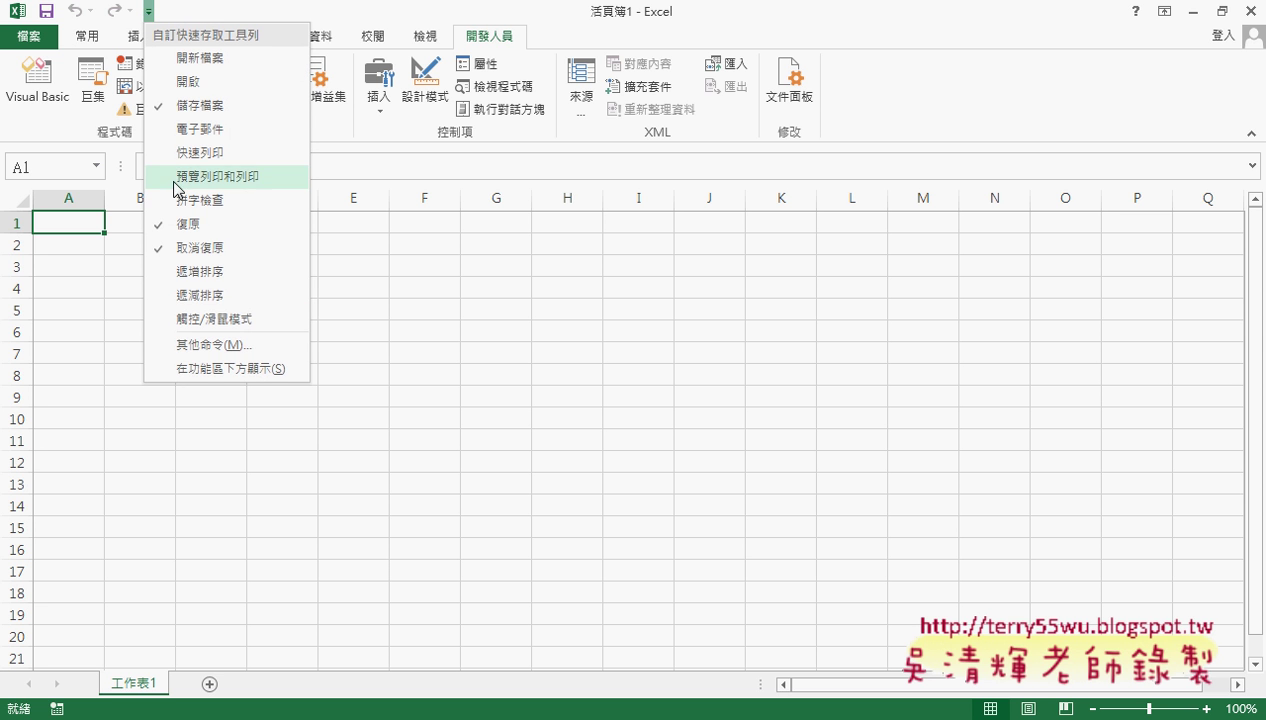
left_click(203, 345)
left_click(258, 294)
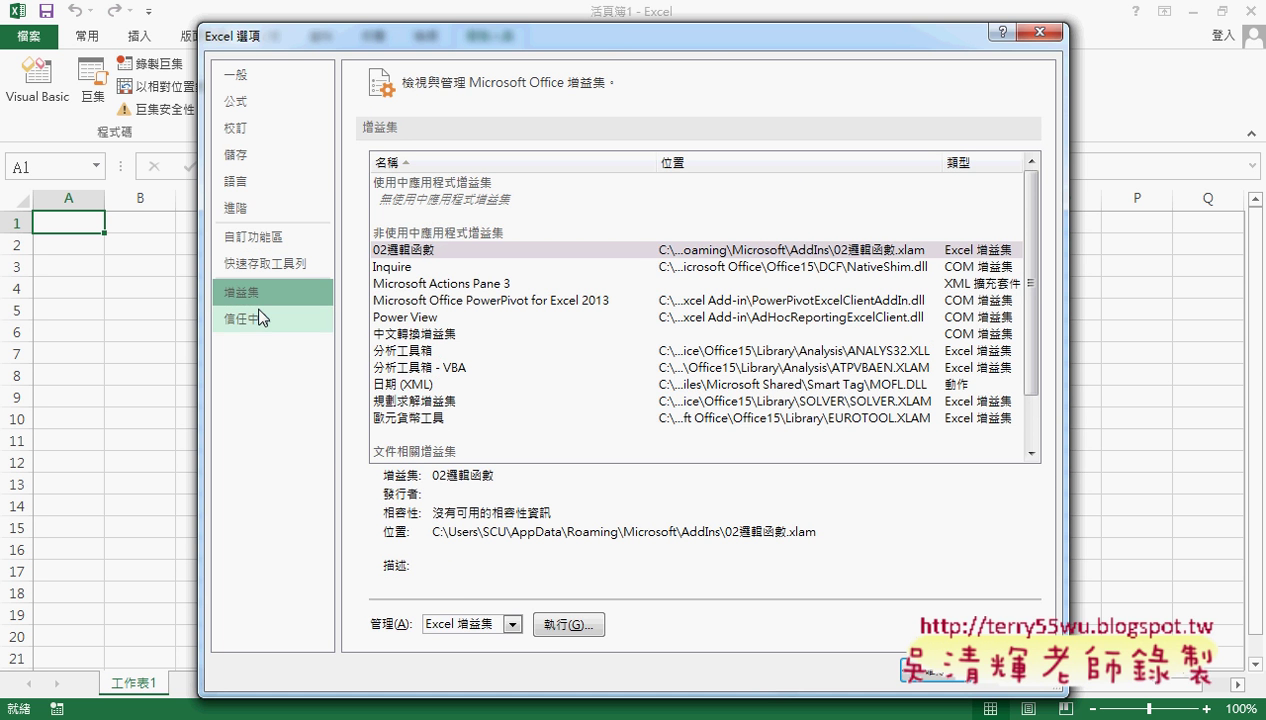
left_click(568, 625)
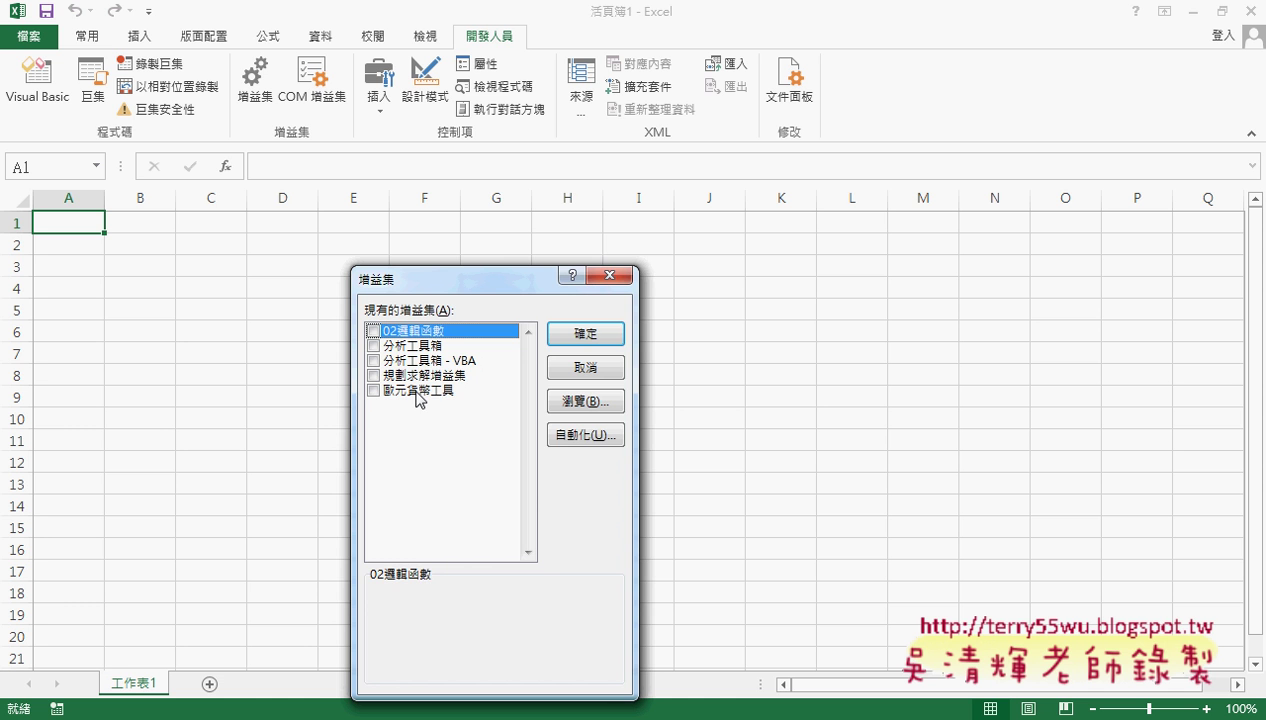
left_click(610, 277)
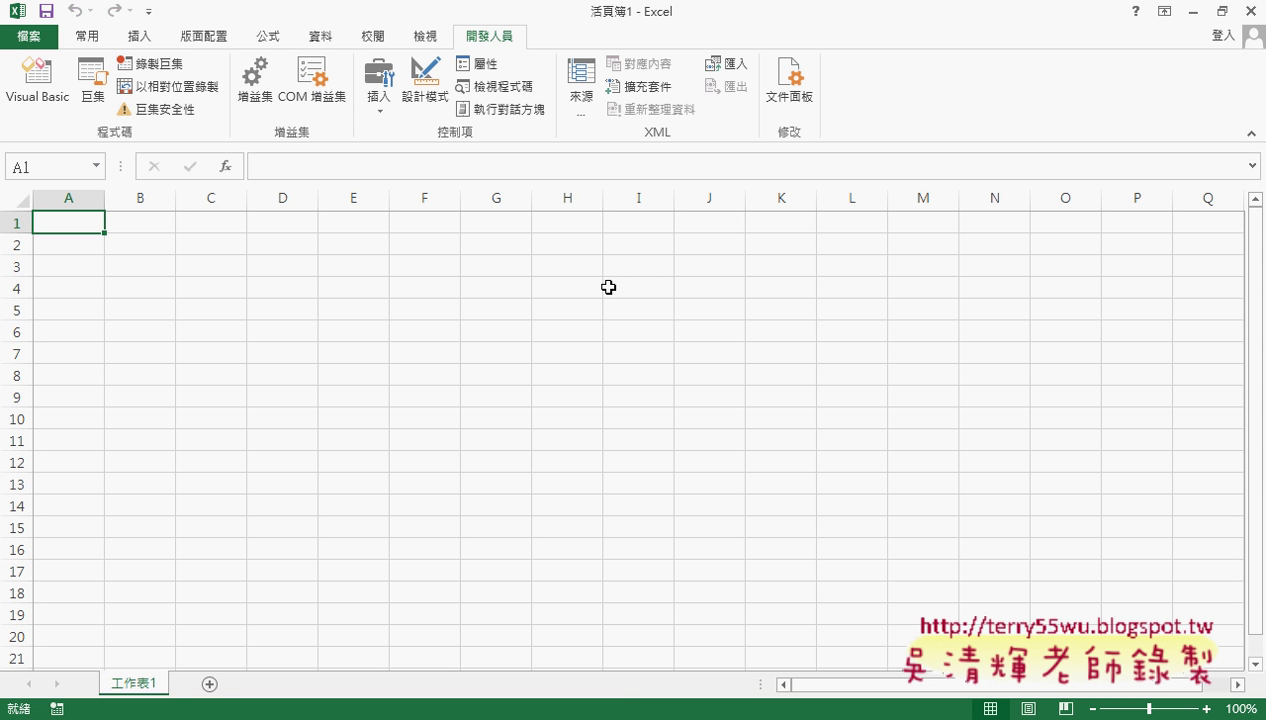
left_click(60, 106)
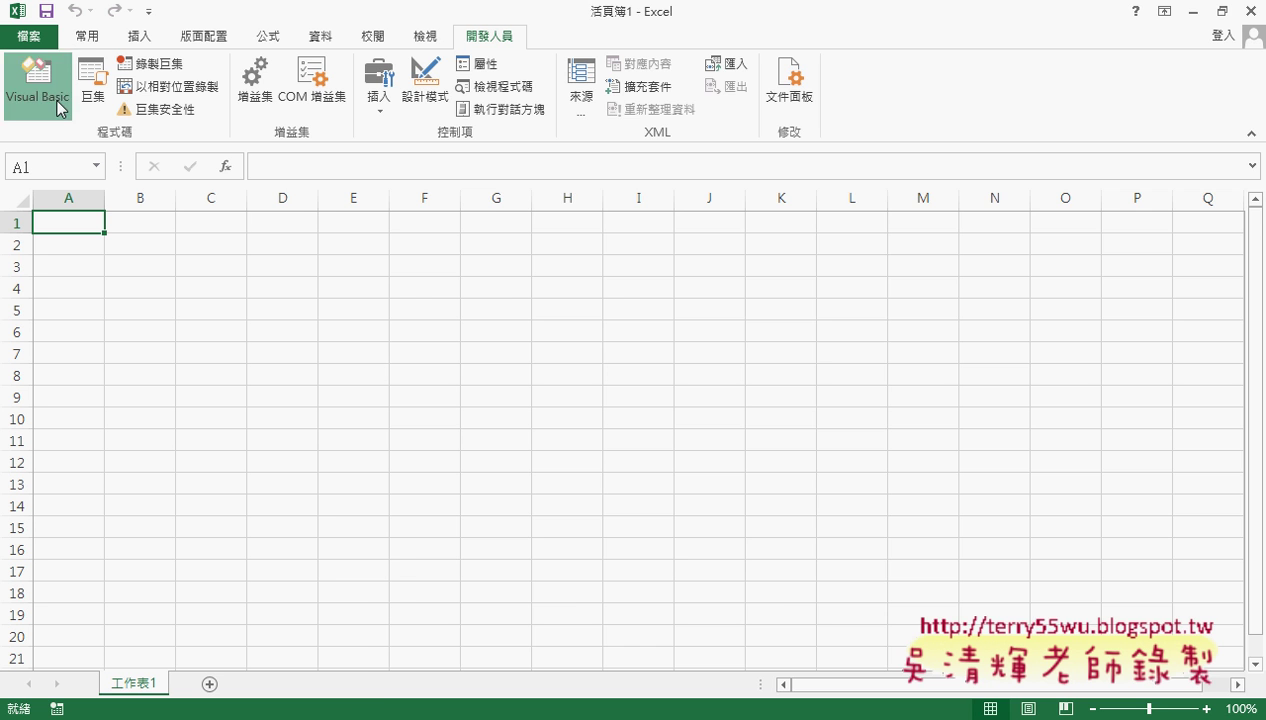
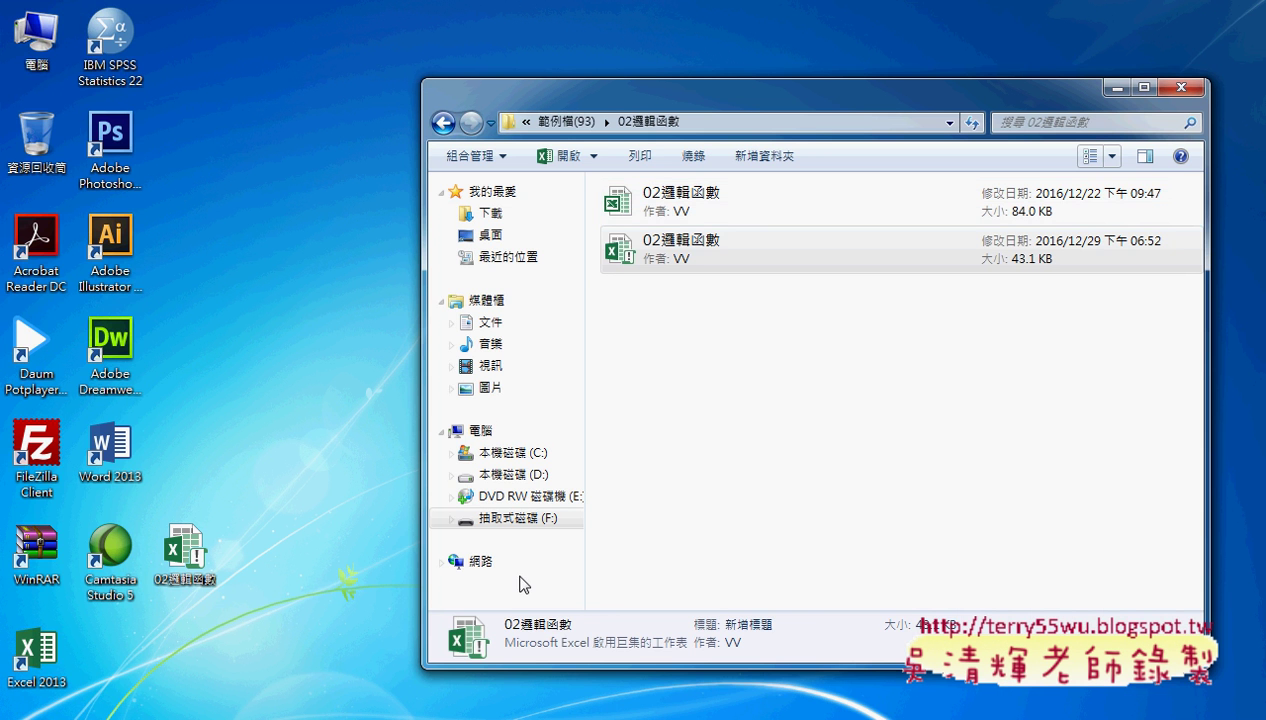
Open the macro workbook 02邏輯函數.xlsm in Excel from Windows Explorer
double_click(1115, 262)
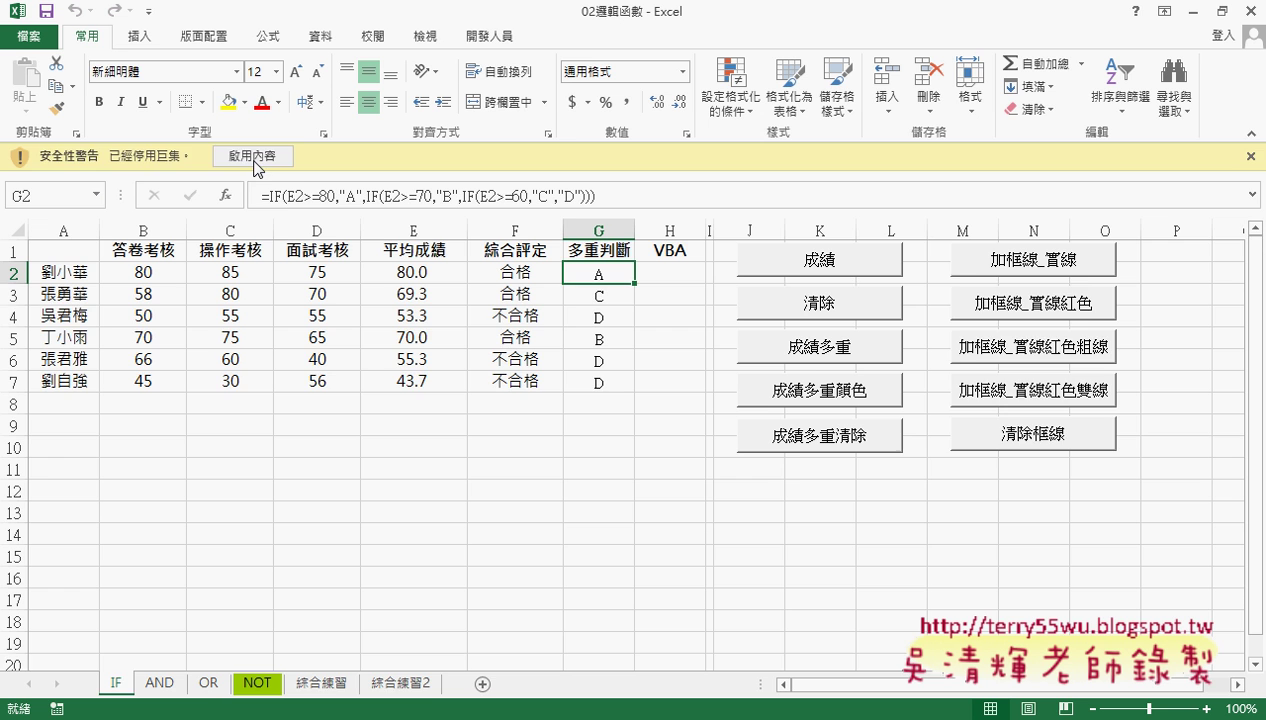
Enable the workbook's macros and open the VBA editor, unlocking the project with its password
left_click(252, 157)
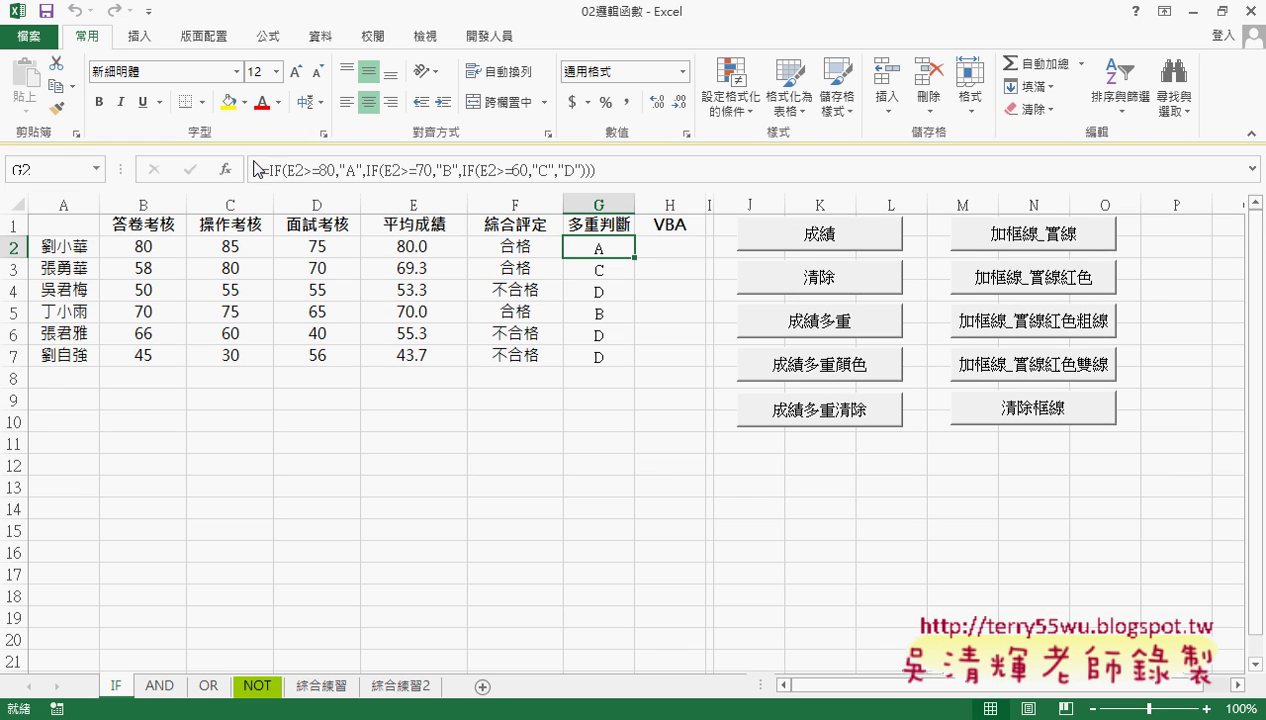
left_click(489, 35)
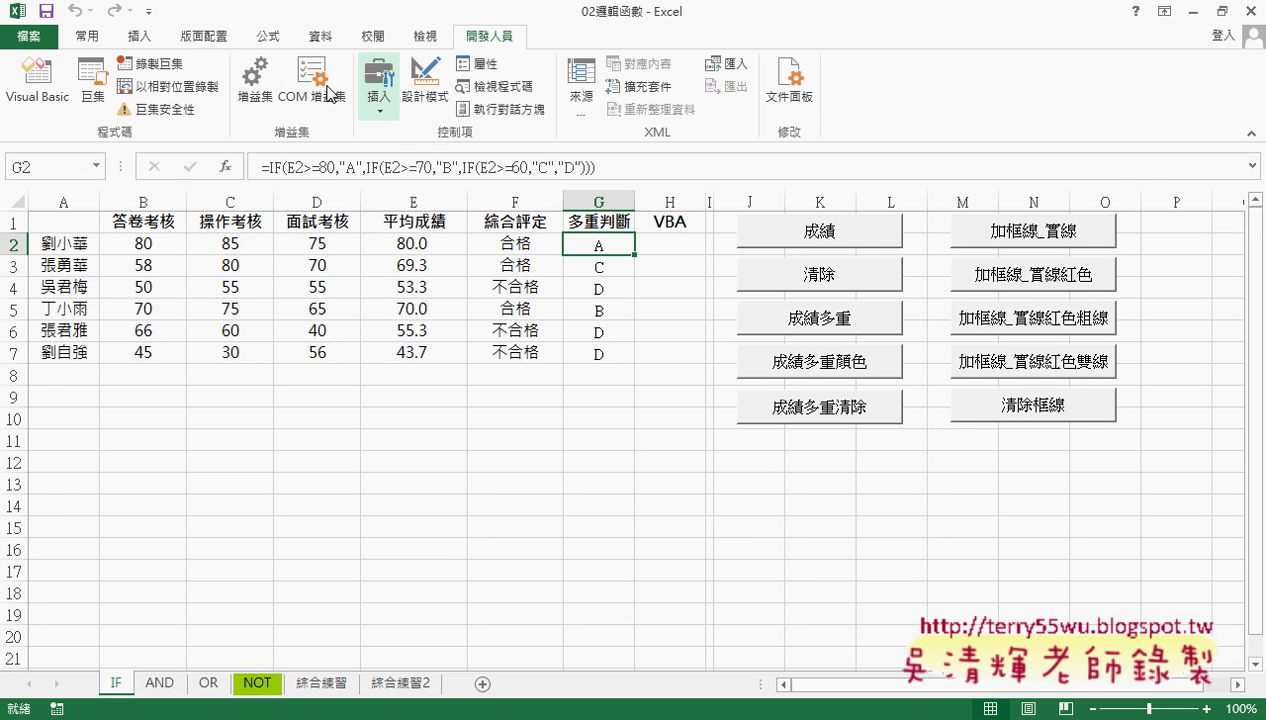
left_click(45, 100)
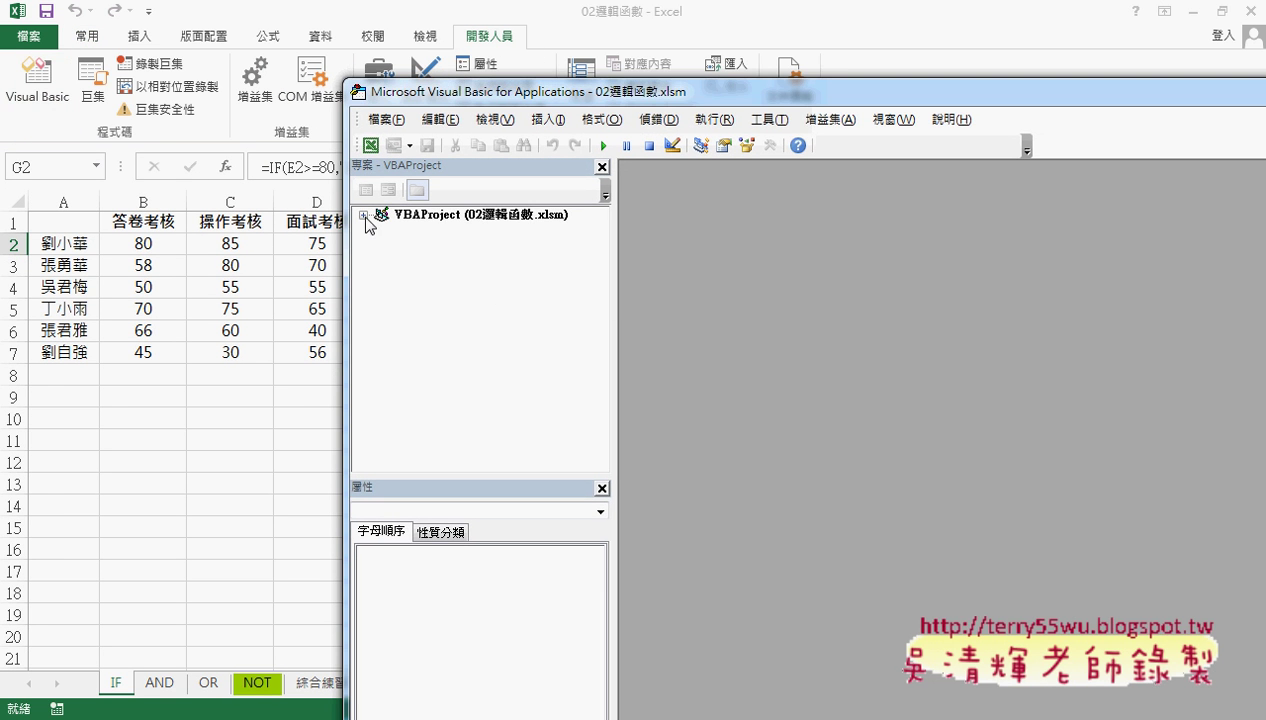
left_click(368, 217)
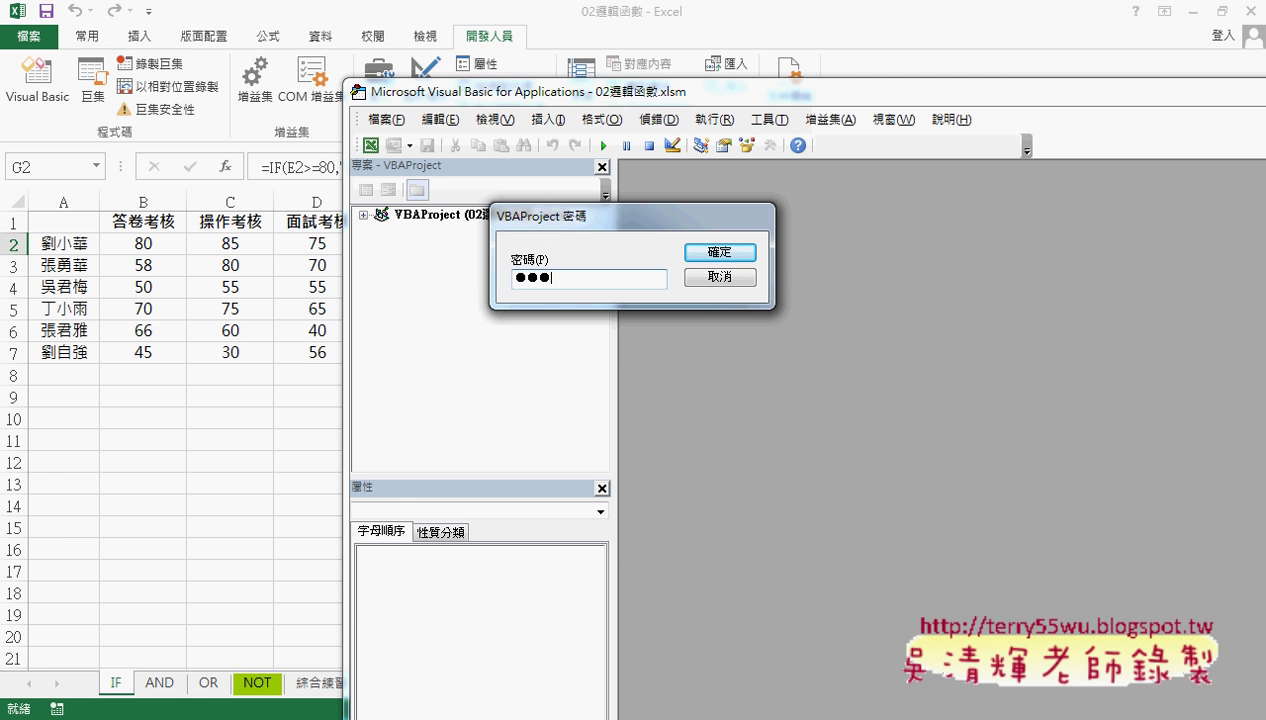
key("Return")
Open the home form from the 表單 folder in design view, arranging the editor and Toolbox around it
double_click(430, 246)
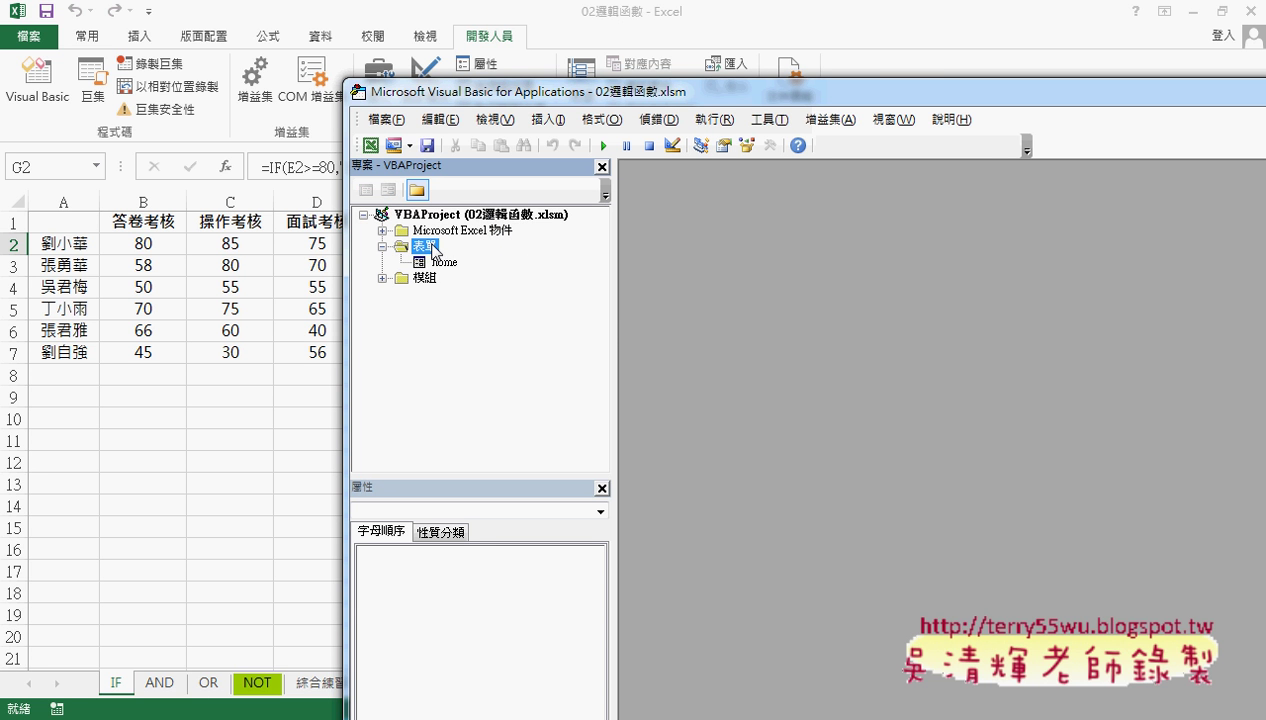
double_click(444, 262)
left_click_drag(718, 94, 481, 28)
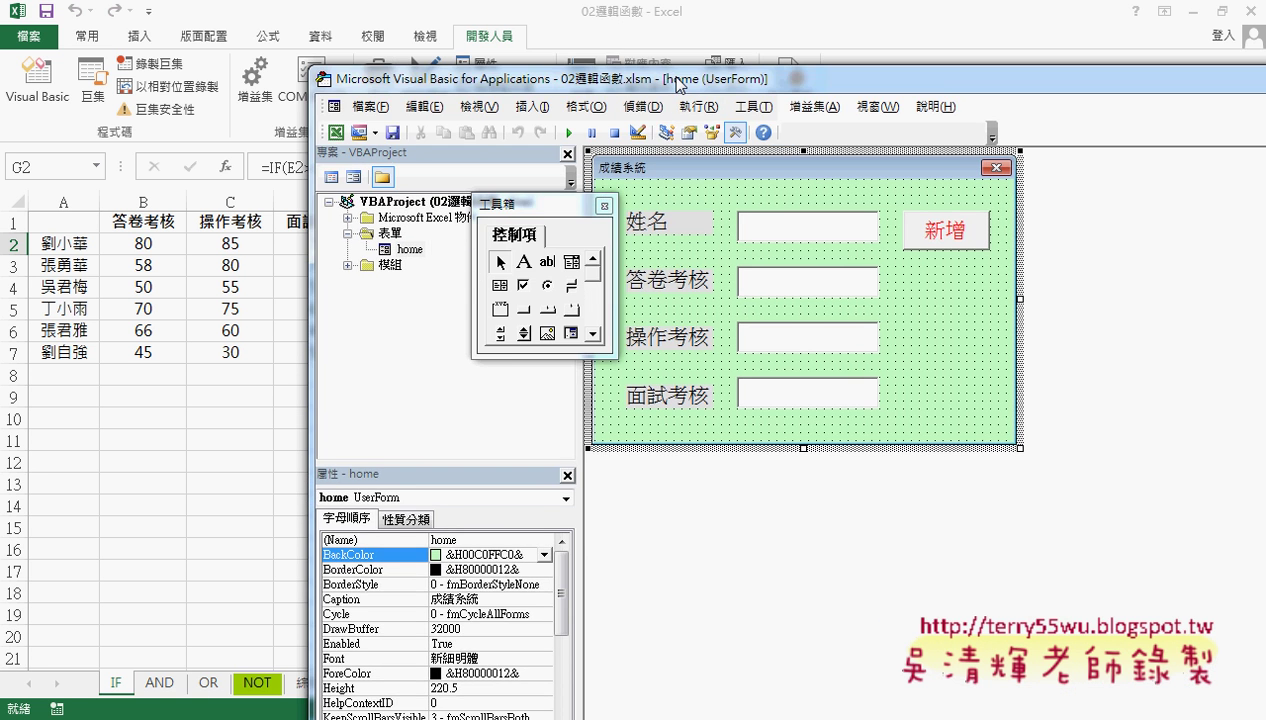
left_click_drag(525, 204, 920, 121)
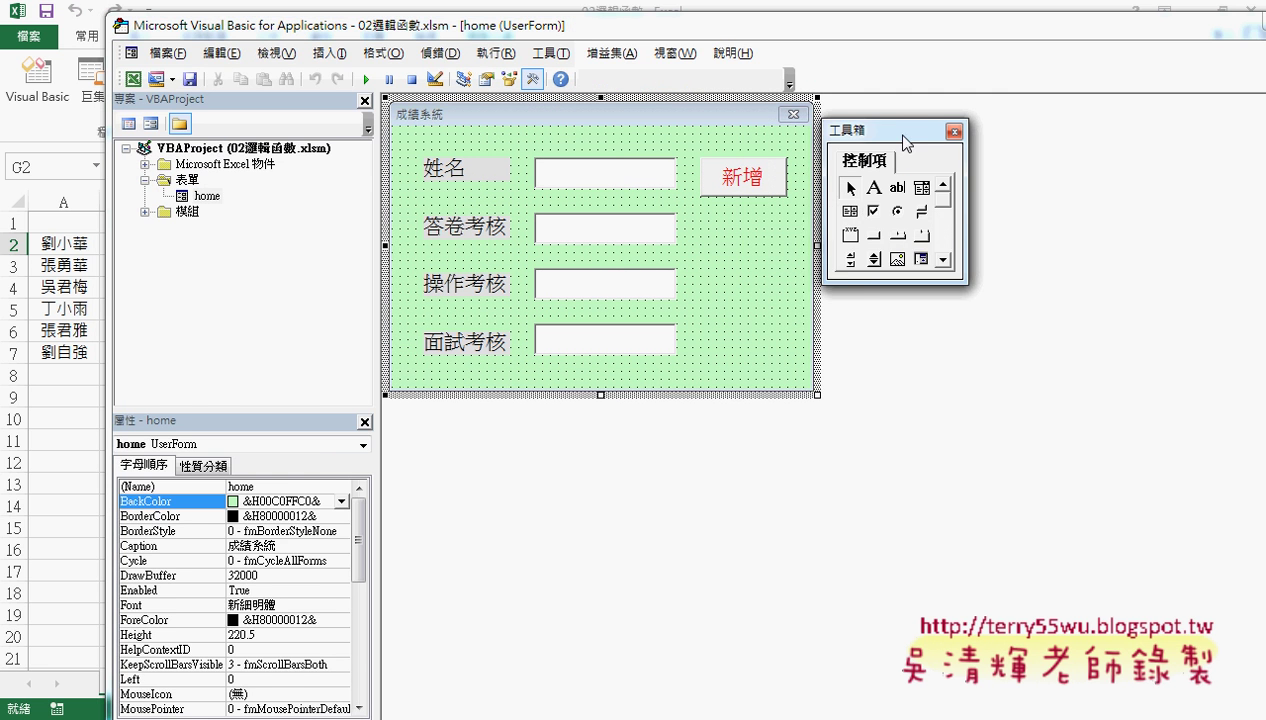
left_click(476, 181)
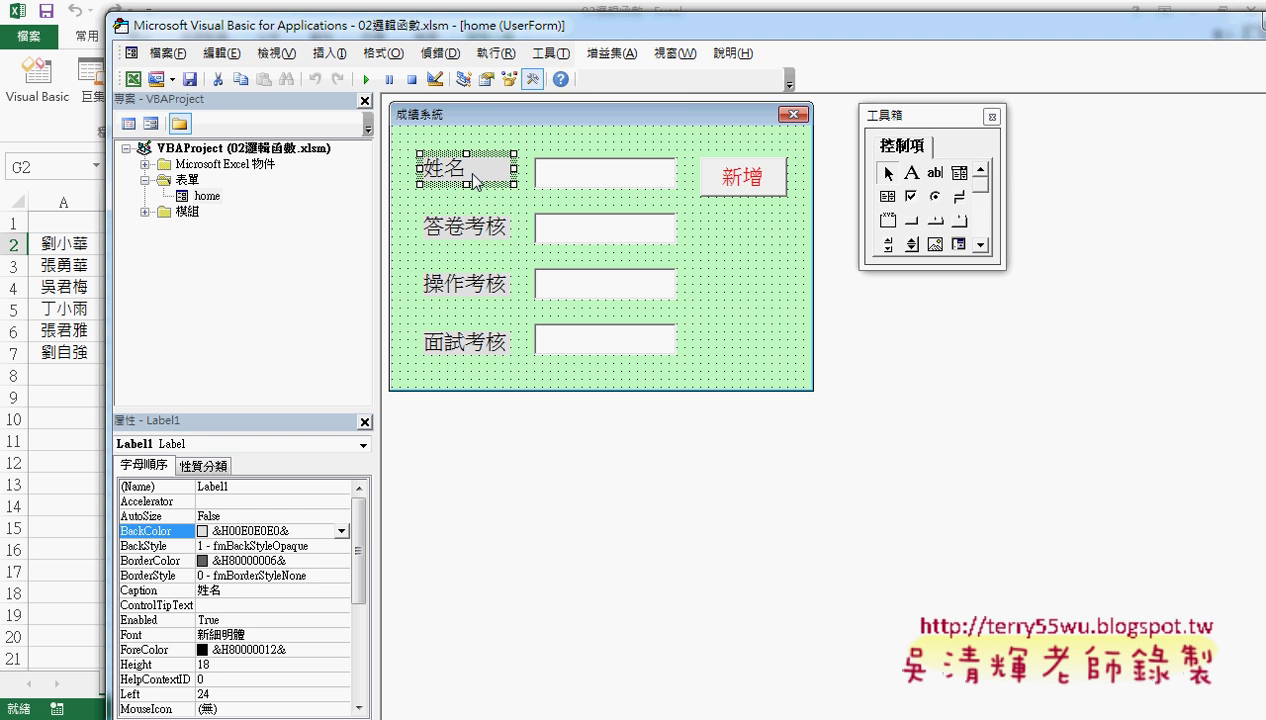
left_click_drag(493, 28, 532, 329)
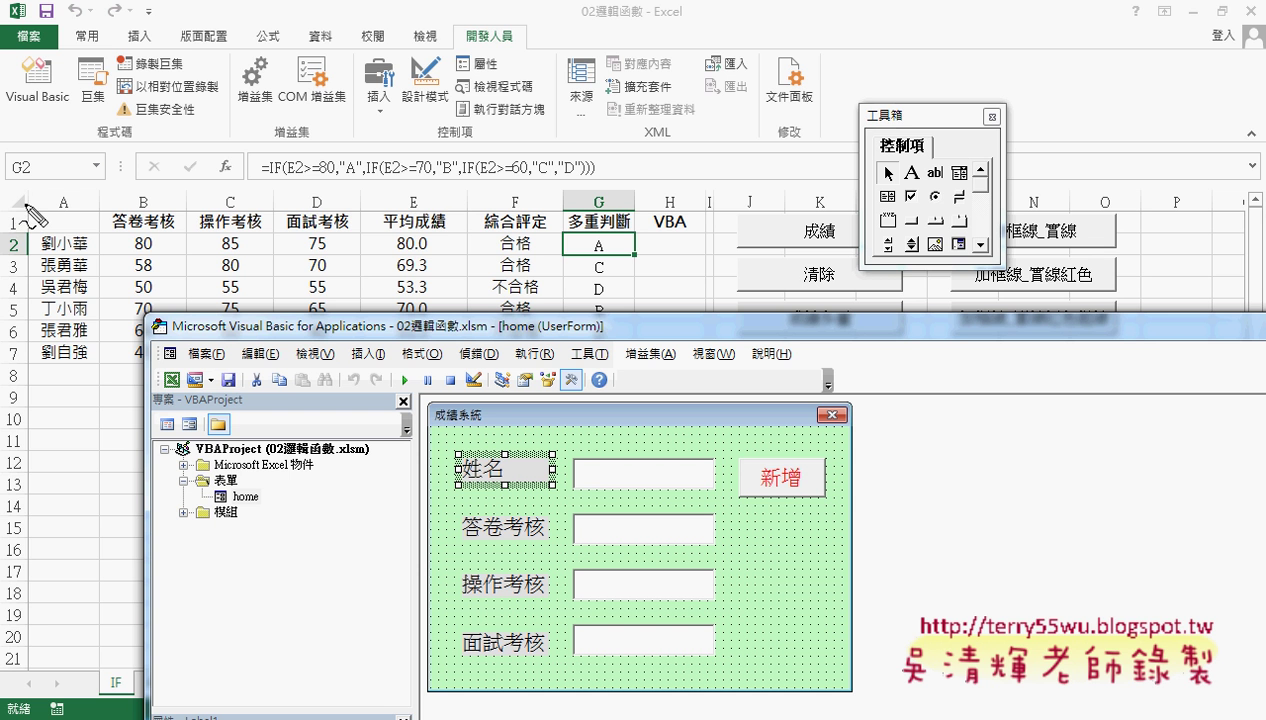
mouse_move(24, 204)
left_mouse_down()
mouse_move(17, 230)
mouse_move(32, 248)
left_mouse_up()
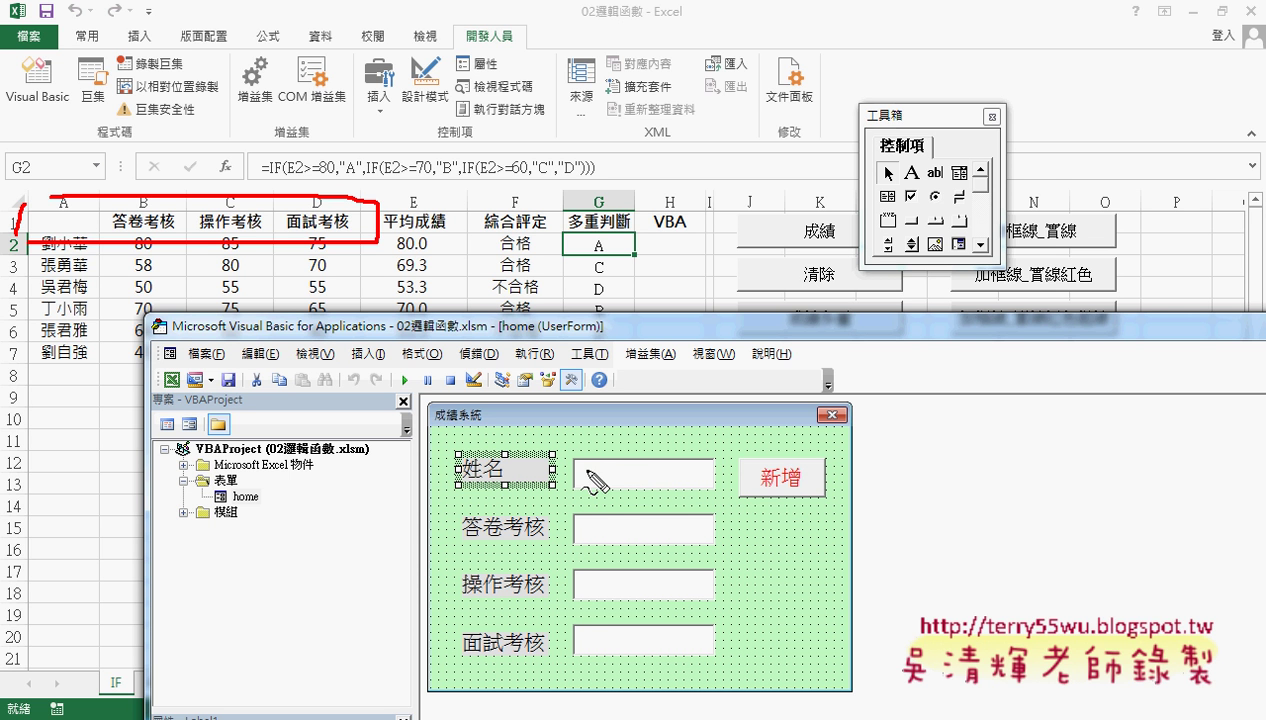
left_click_drag(780, 462, 795, 497)
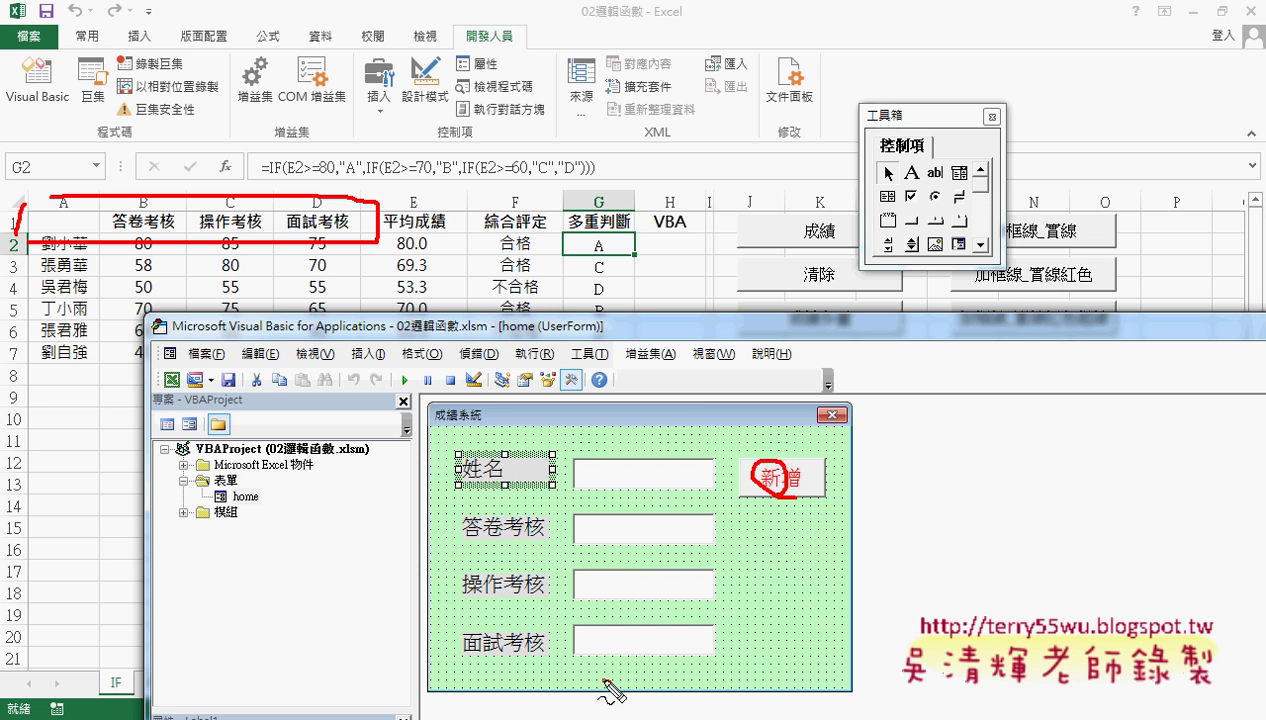
left_click_drag(609, 682, 708, 682)
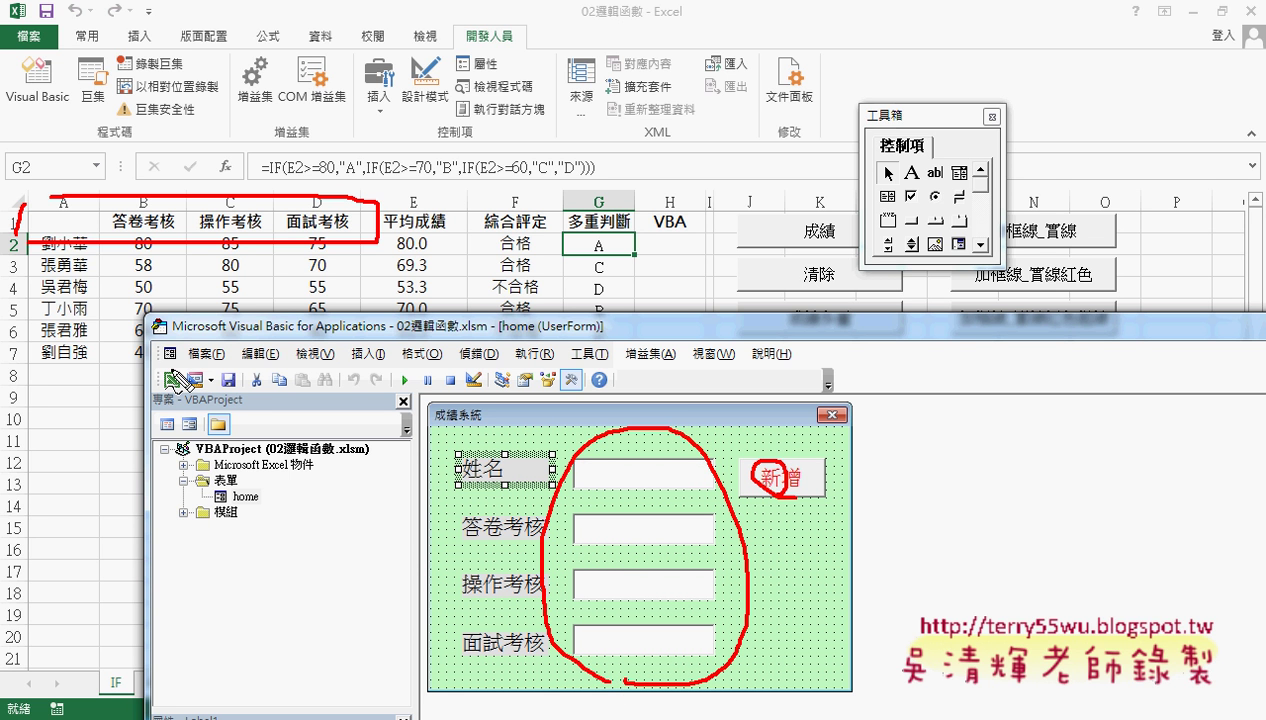
left_click_drag(22, 373, 20, 398)
left_click_drag(45, 366, 385, 382)
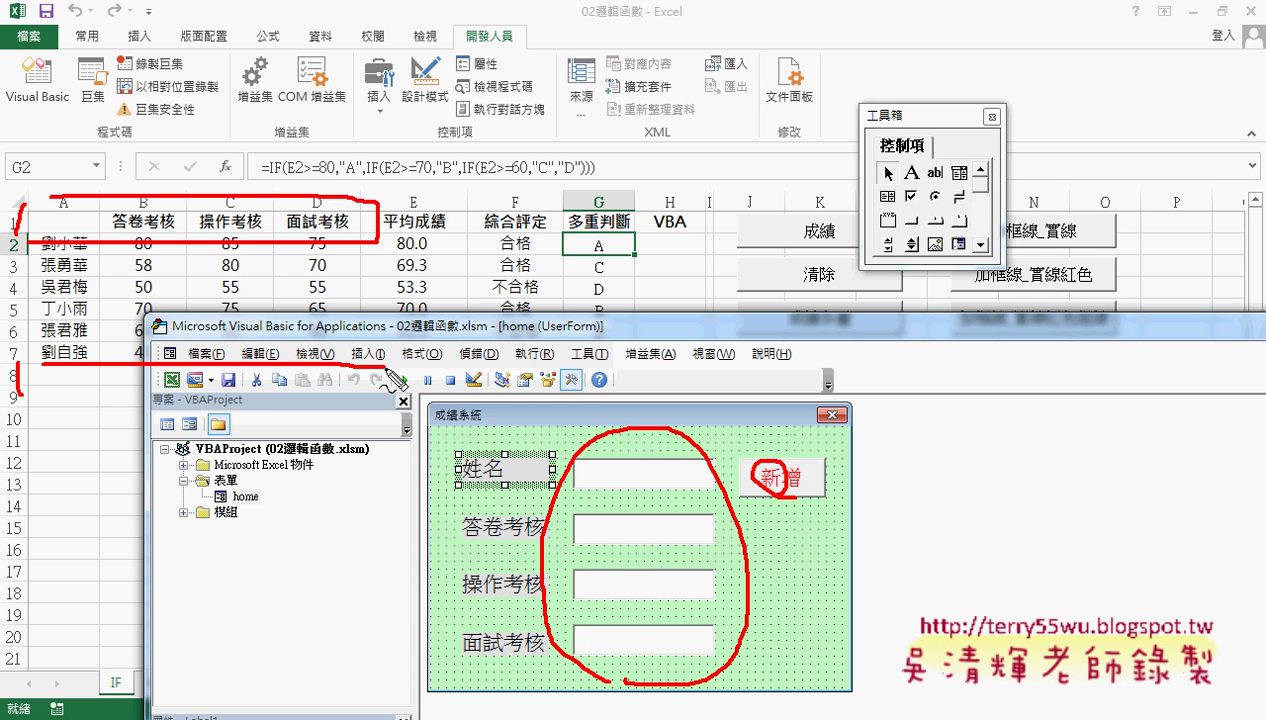
left_click_drag(45, 397, 385, 396)
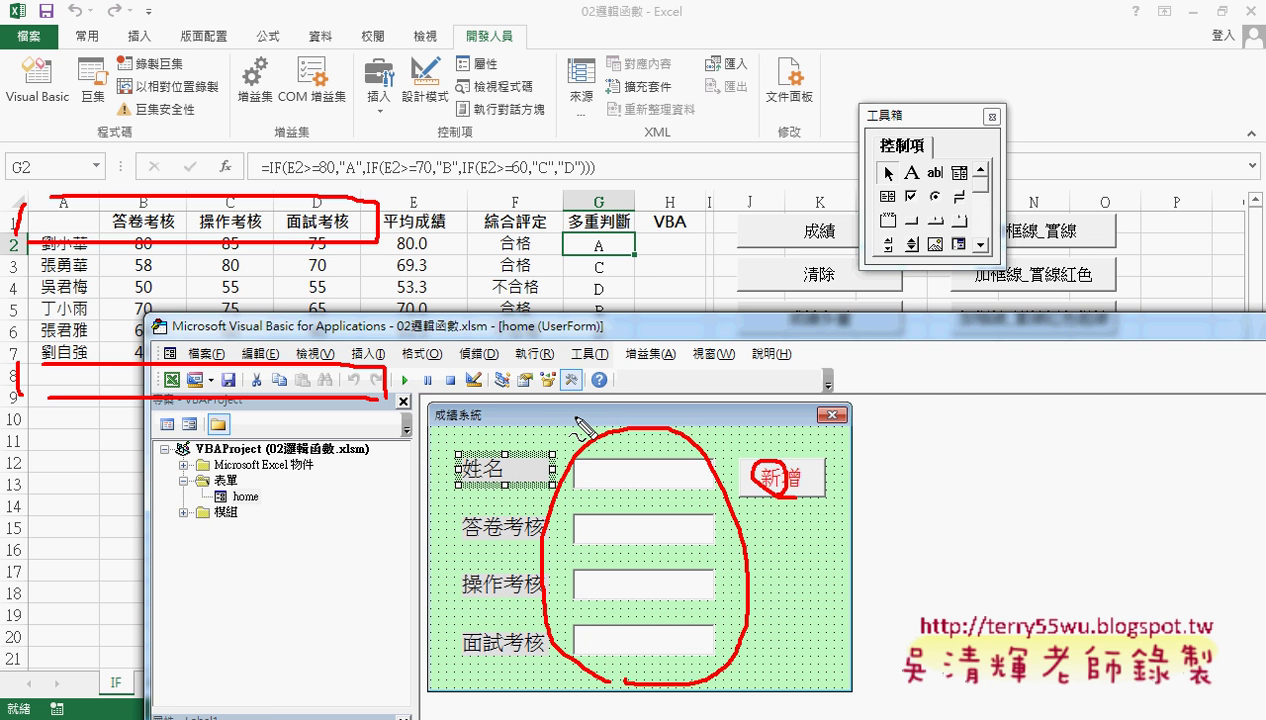
key("Escape")
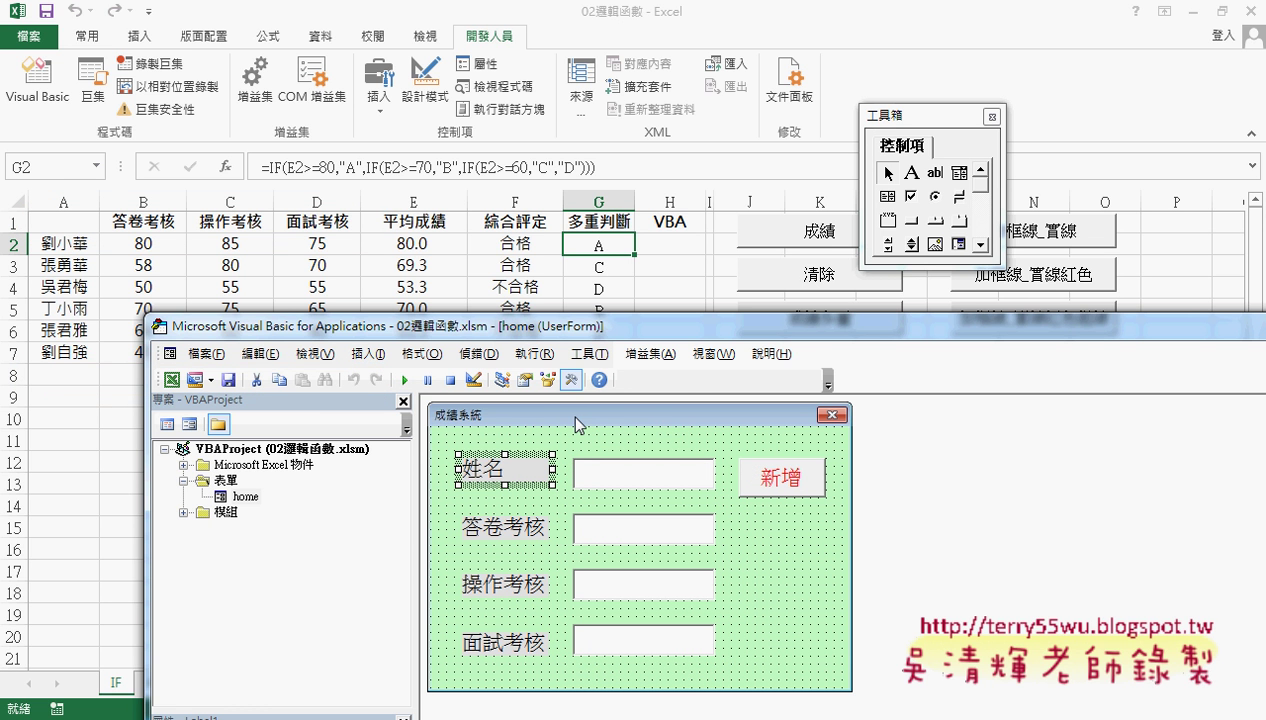
Reposition the editor and Toolbox, then inspect the home form, its 新增 button and four input boxes
left_click_drag(613, 335, 828, 195)
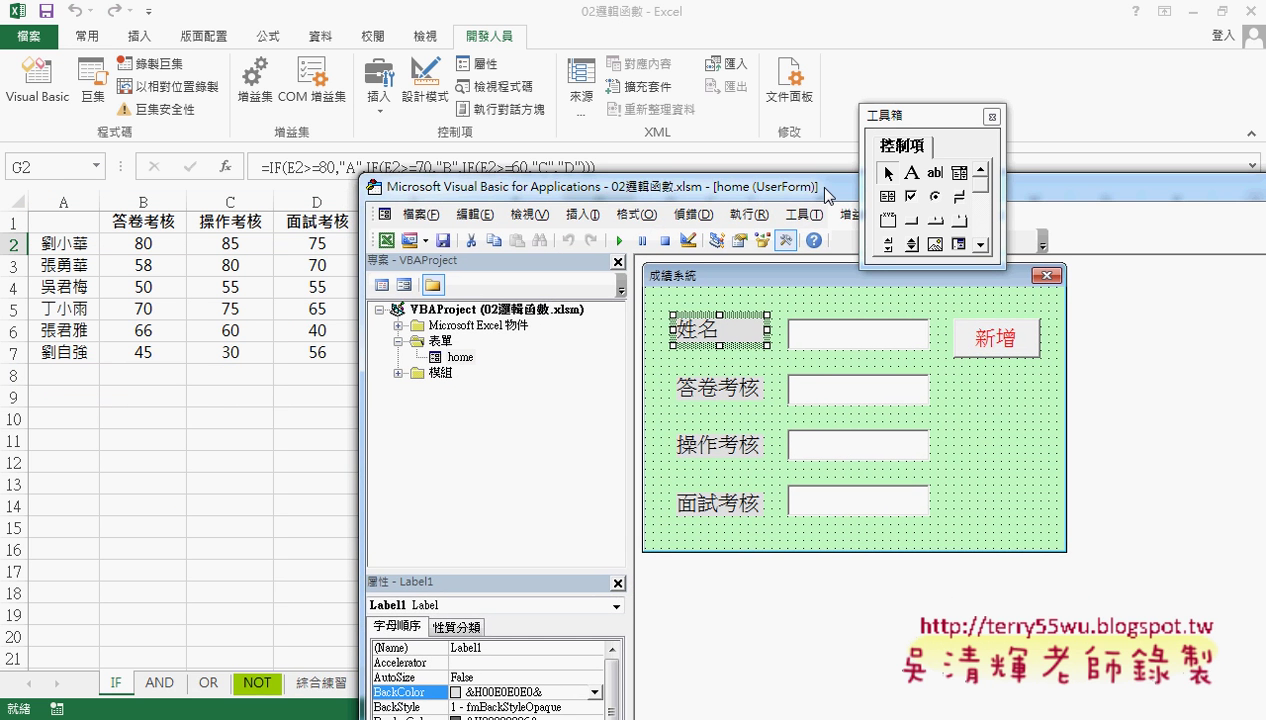
left_click_drag(940, 118, 1166, 291)
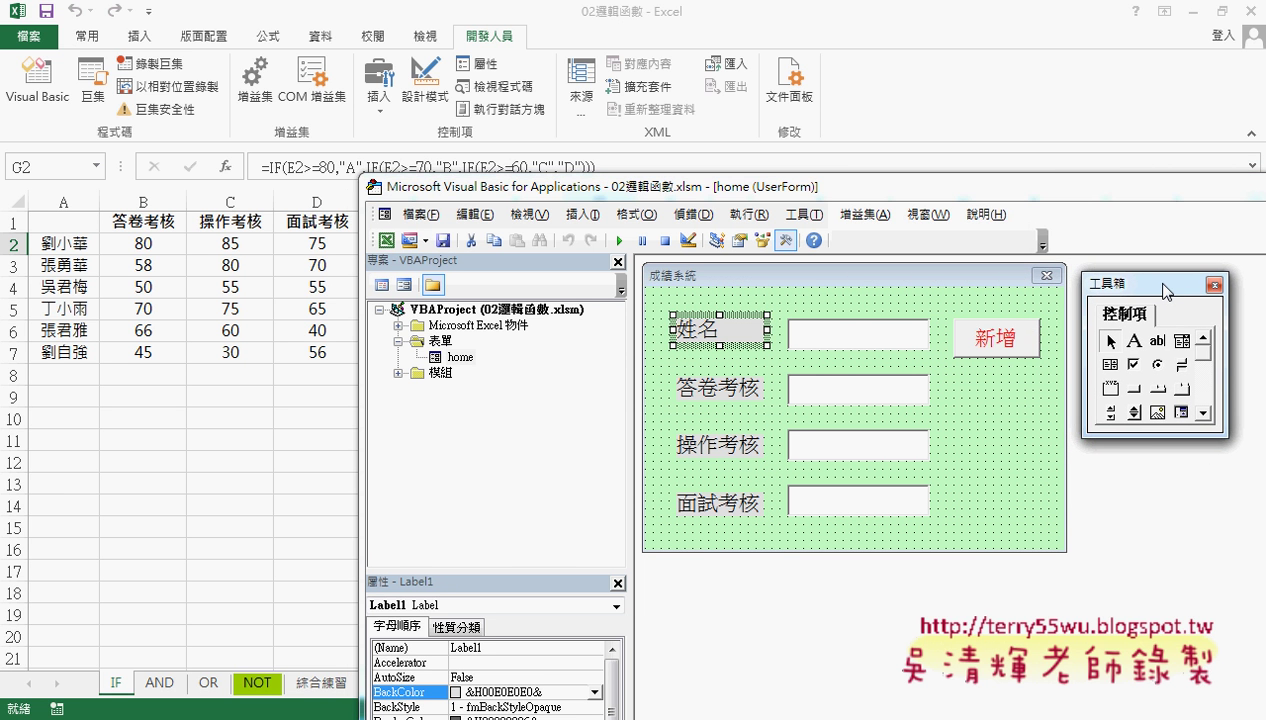
left_click(1036, 436)
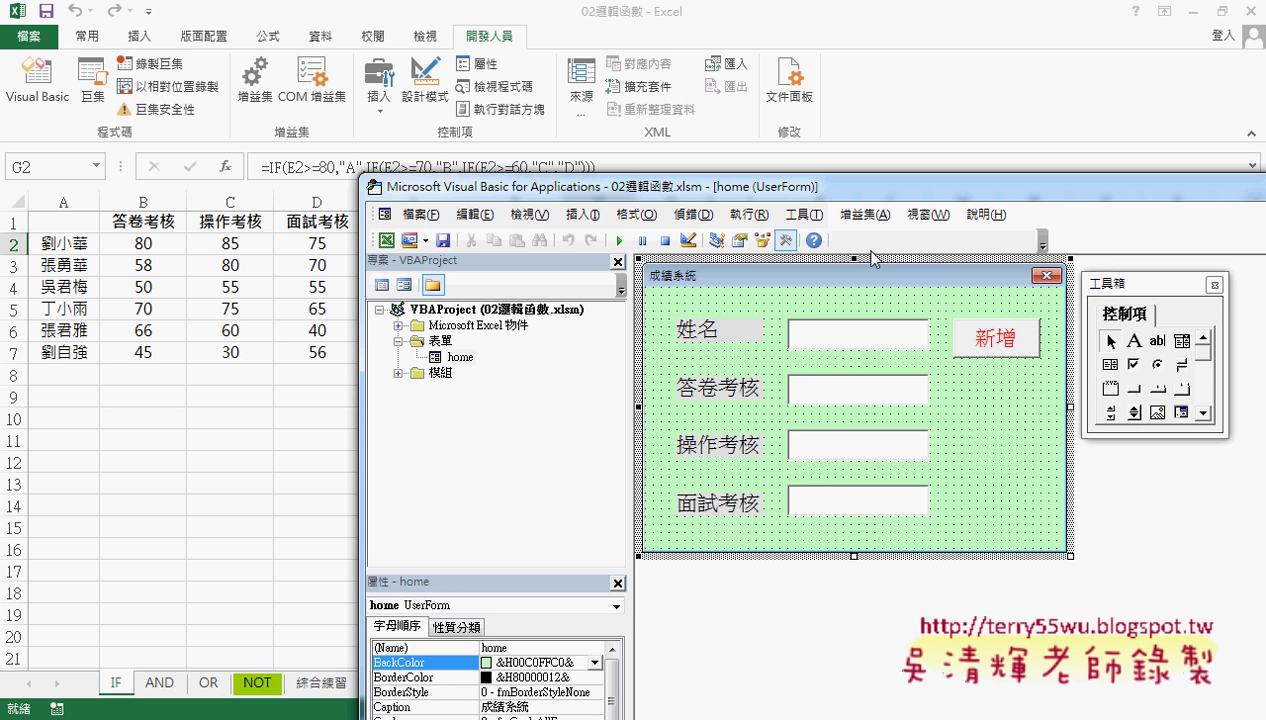
left_click_drag(822, 186, 797, 155)
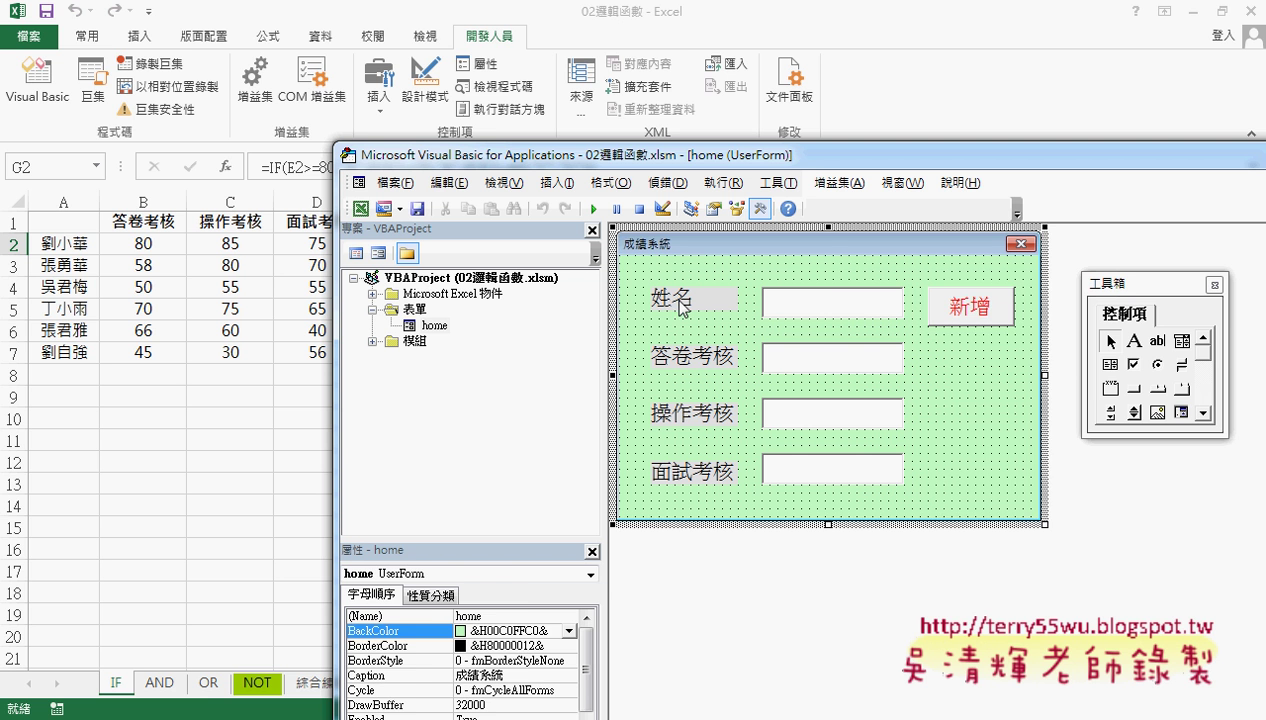
left_click(979, 311)
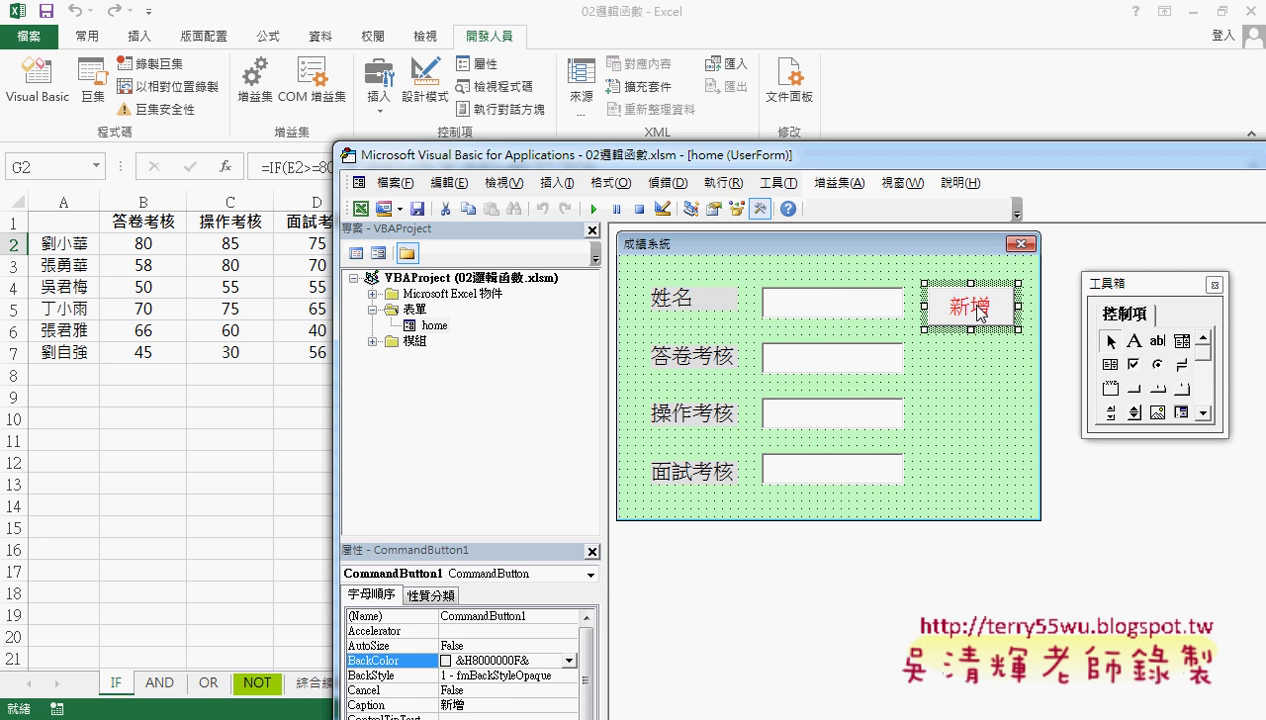
left_click(823, 302)
left_click(810, 367)
left_click(817, 426)
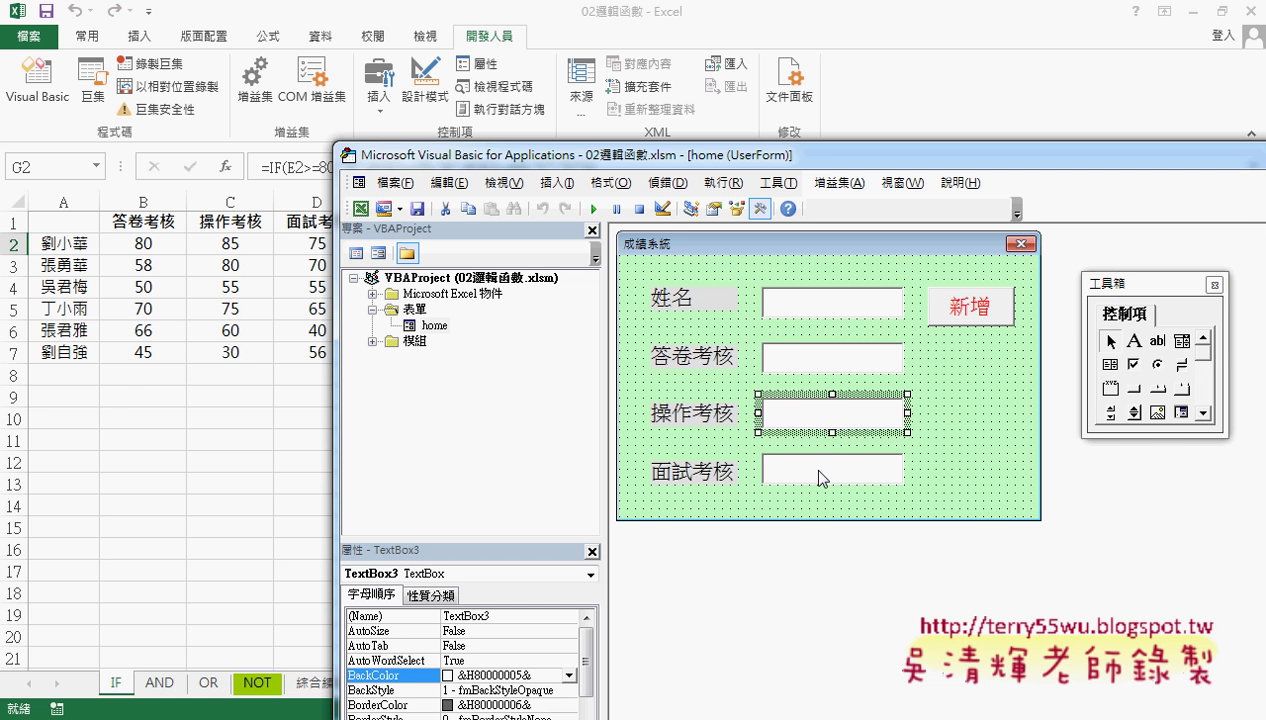
left_click(820, 470)
Select cells A8 through D8, the empty row below the records on the IF sheet
left_click(62, 375)
left_click(150, 376)
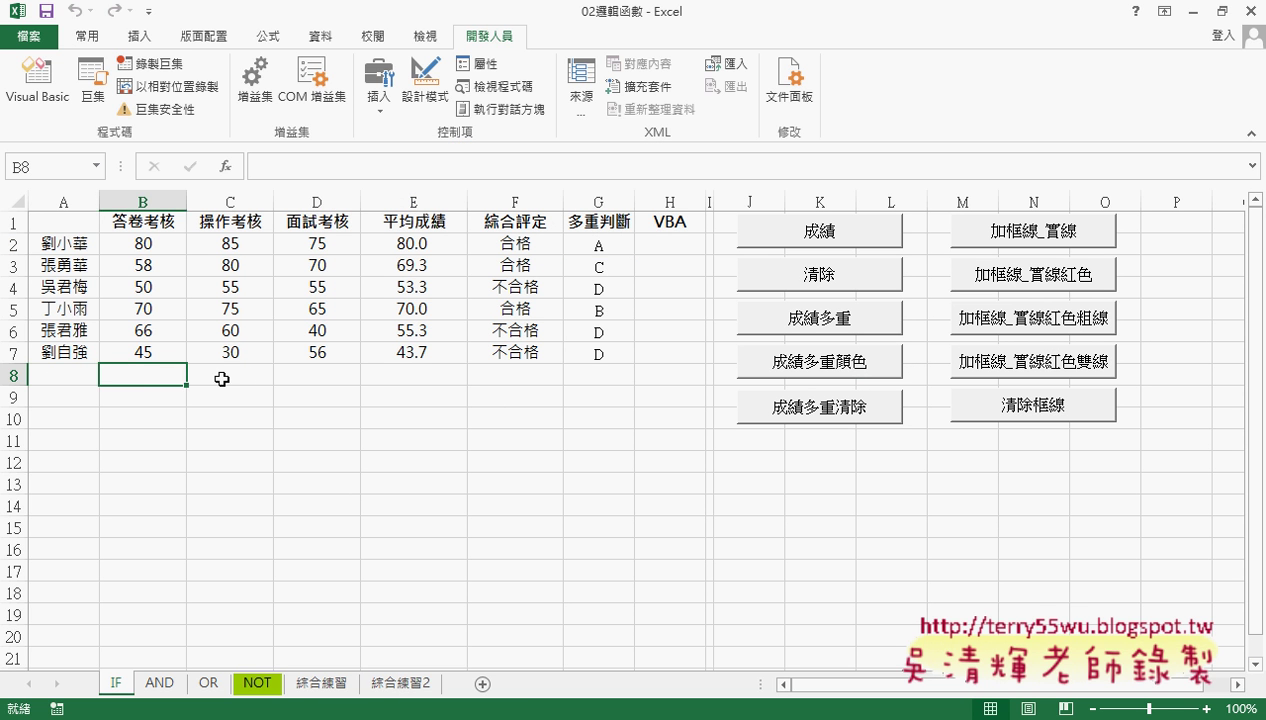
left_click(225, 376)
left_click(318, 376)
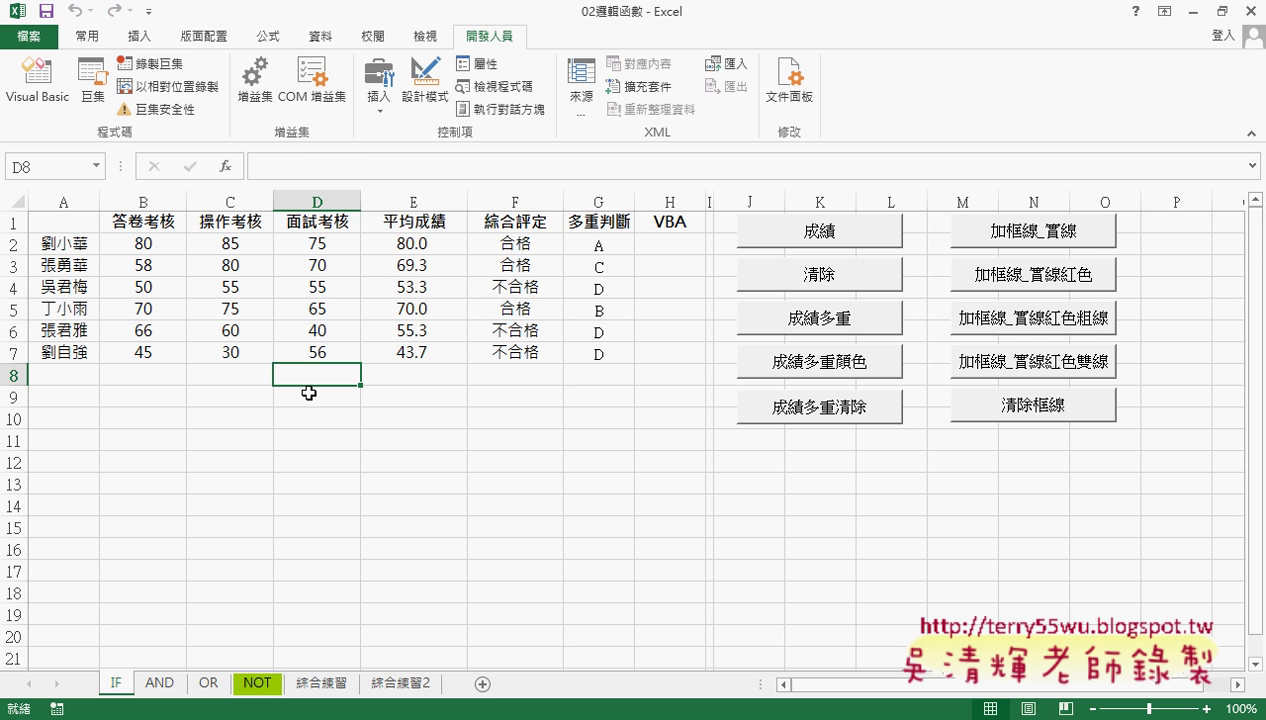
left_click(272, 719)
left_click(367, 662)
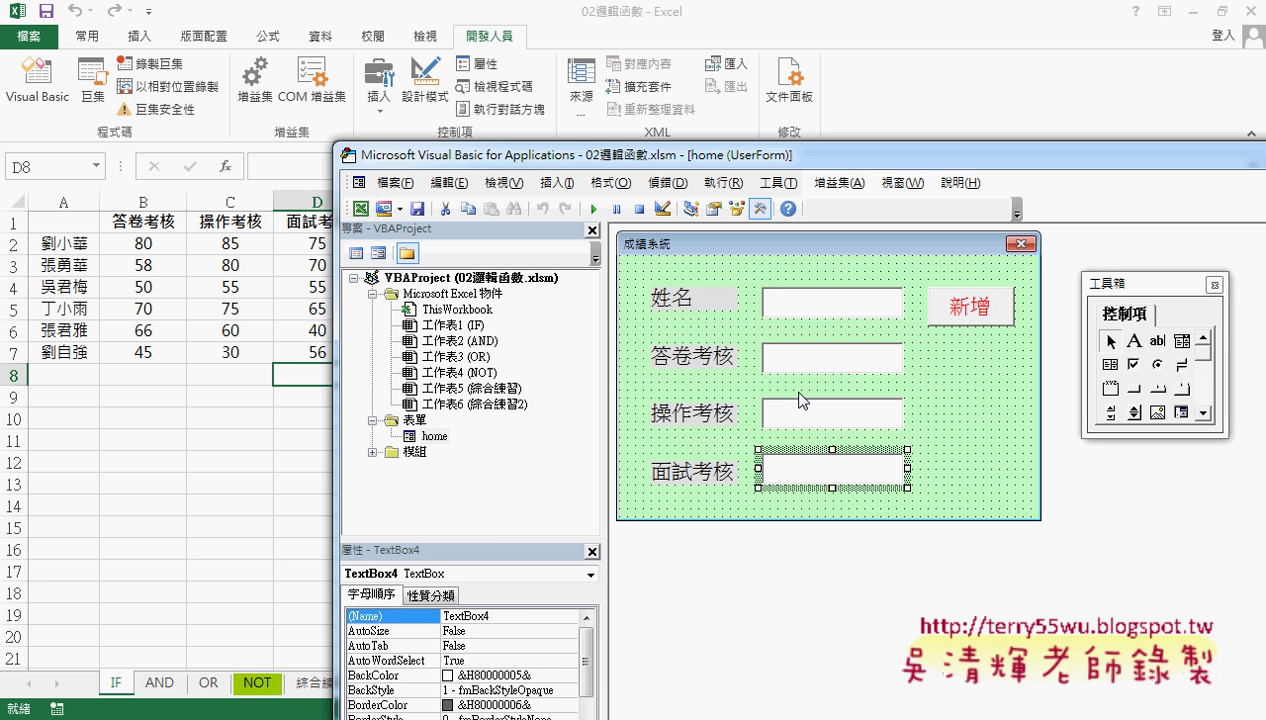
left_click(966, 306)
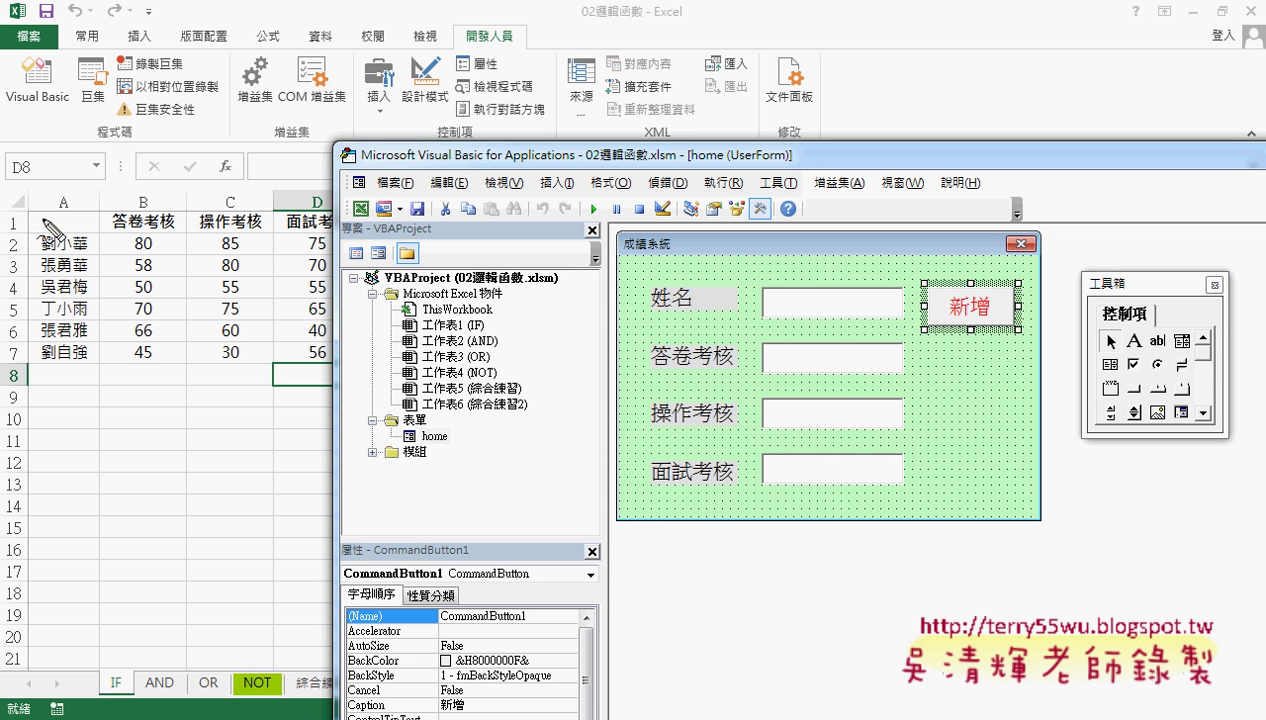
left_click(14, 374)
left_click_drag(22, 377, 32, 393)
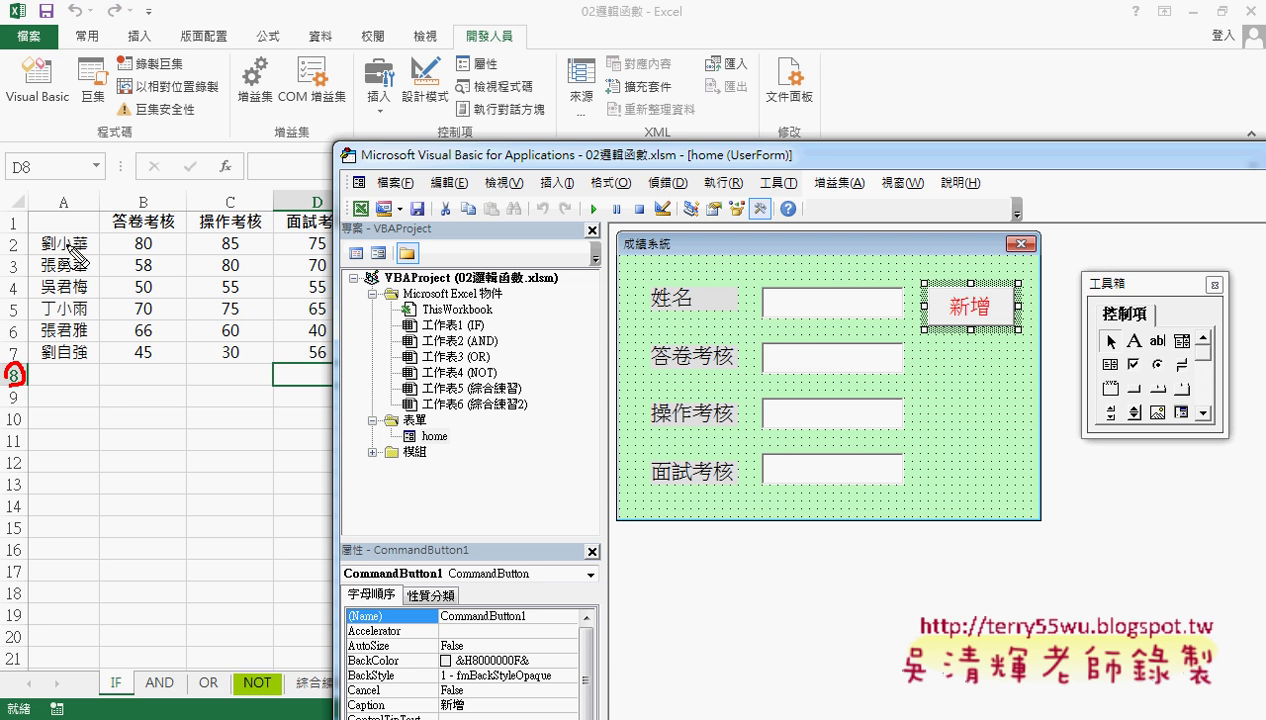
mouse_move(68, 258)
left_mouse_down()
mouse_move(63, 300)
mouse_move(76, 284)
left_mouse_up()
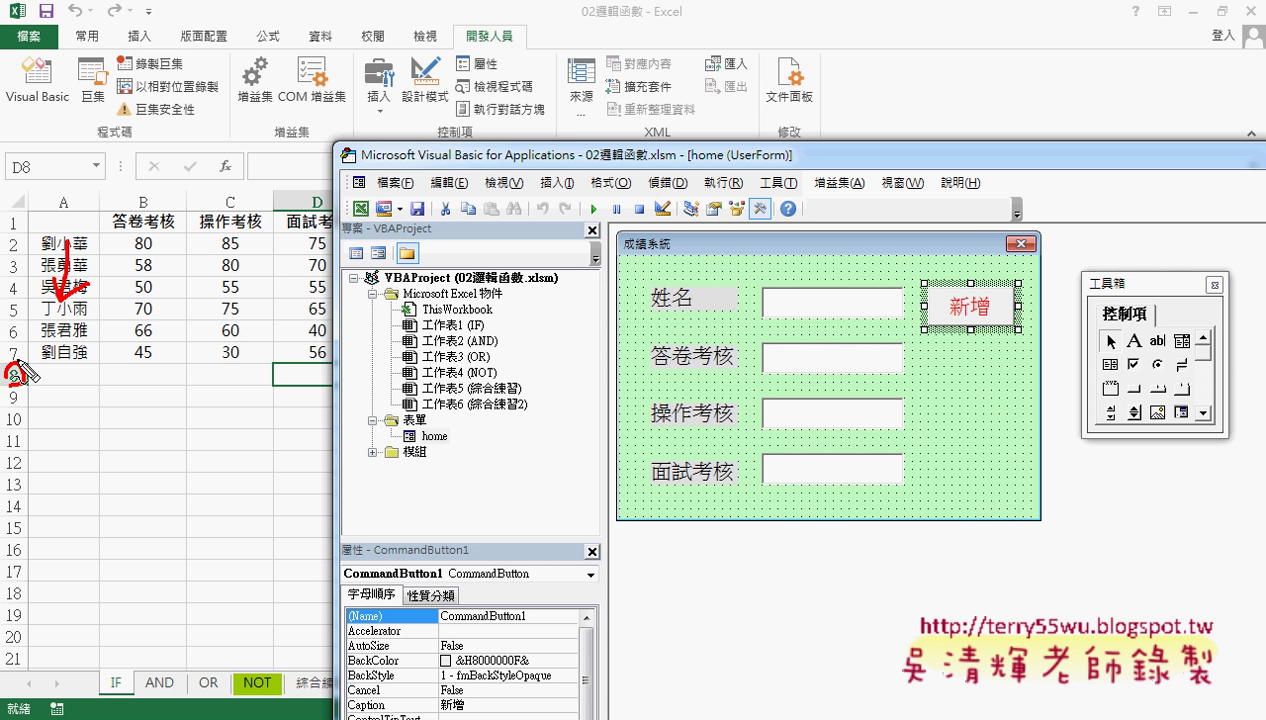
left_click_drag(18, 366, 30, 373)
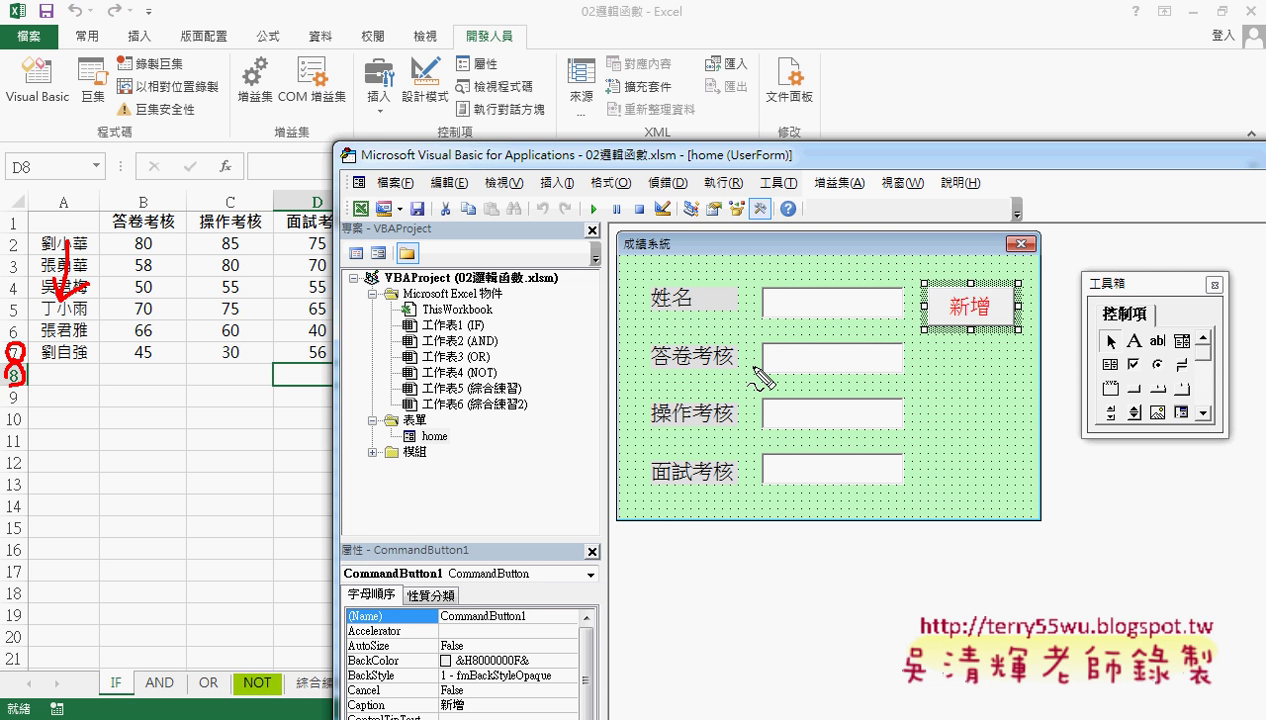
mouse_move(855, 315)
left_mouse_down()
mouse_move(800, 293)
mouse_move(852, 300)
left_mouse_up()
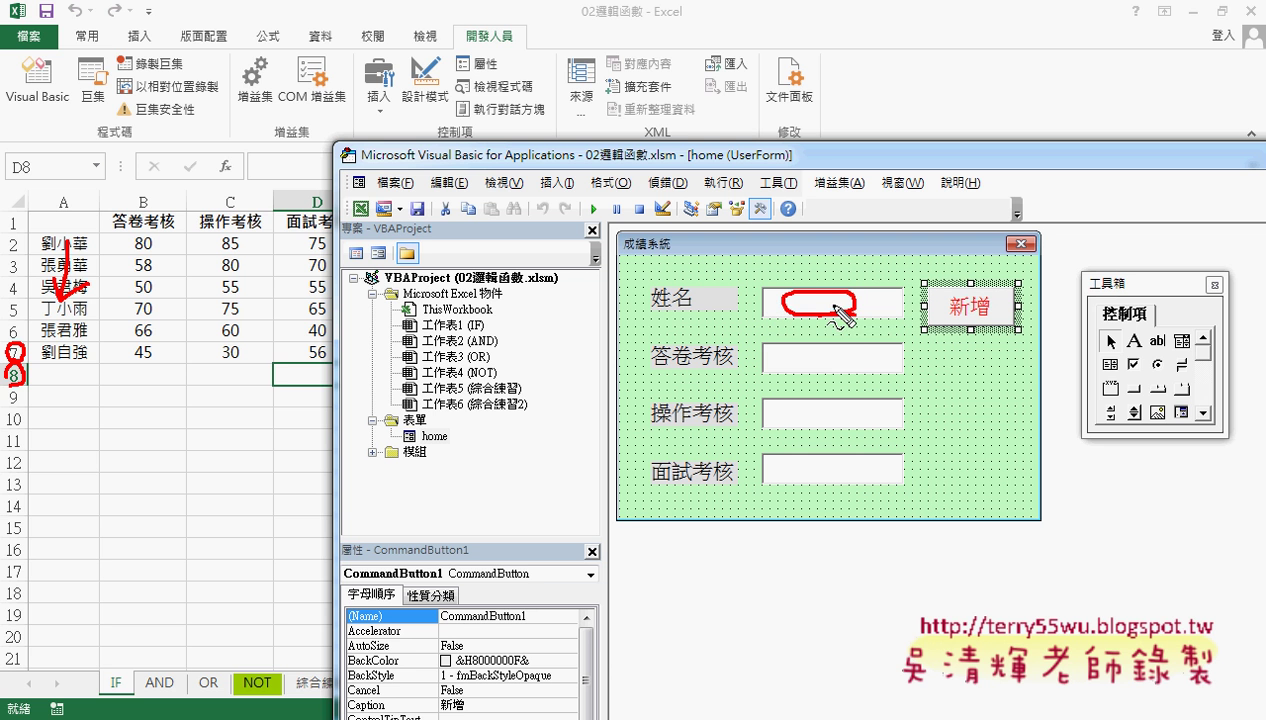
left_click_drag(835, 307, 879, 316)
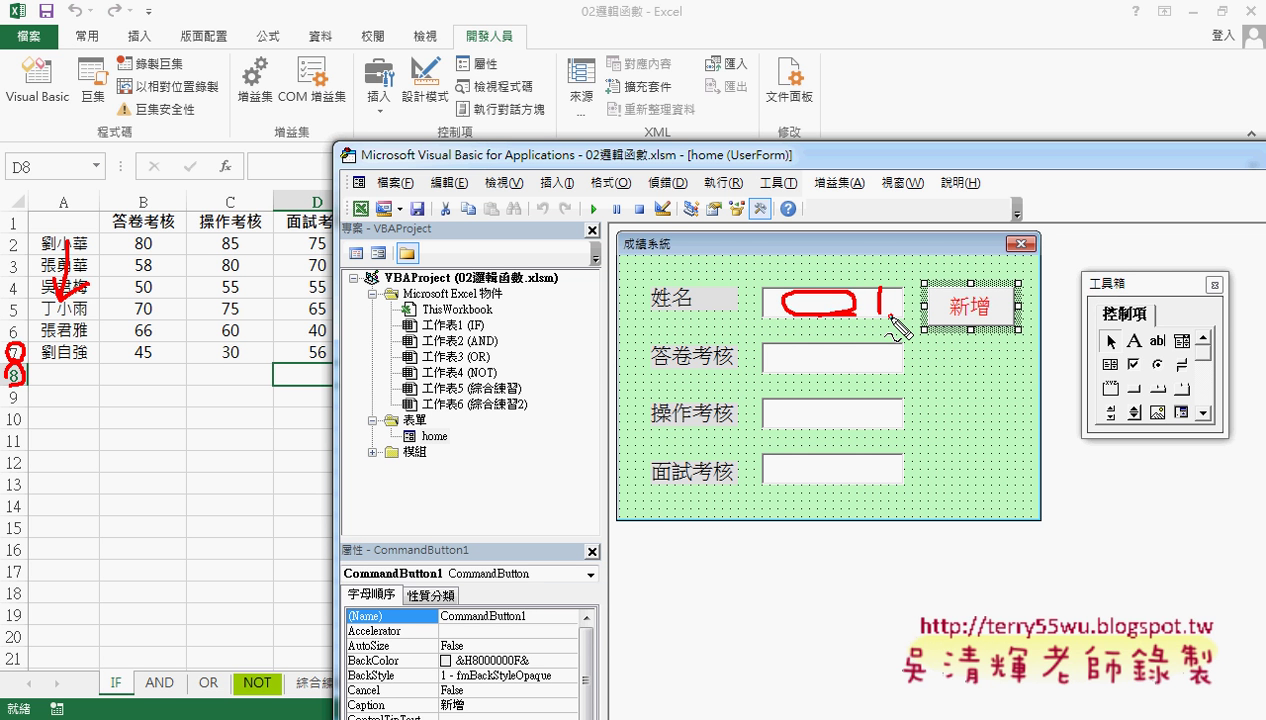
left_click(891, 316)
left_click_drag(900, 296, 918, 294)
mouse_move(909, 296)
left_mouse_down()
mouse_move(909, 318)
mouse_move(955, 320)
left_mouse_up()
mouse_move(954, 302)
left_mouse_down()
mouse_move(940, 320)
mouse_move(970, 320)
left_mouse_up()
left_click_drag(956, 306, 980, 304)
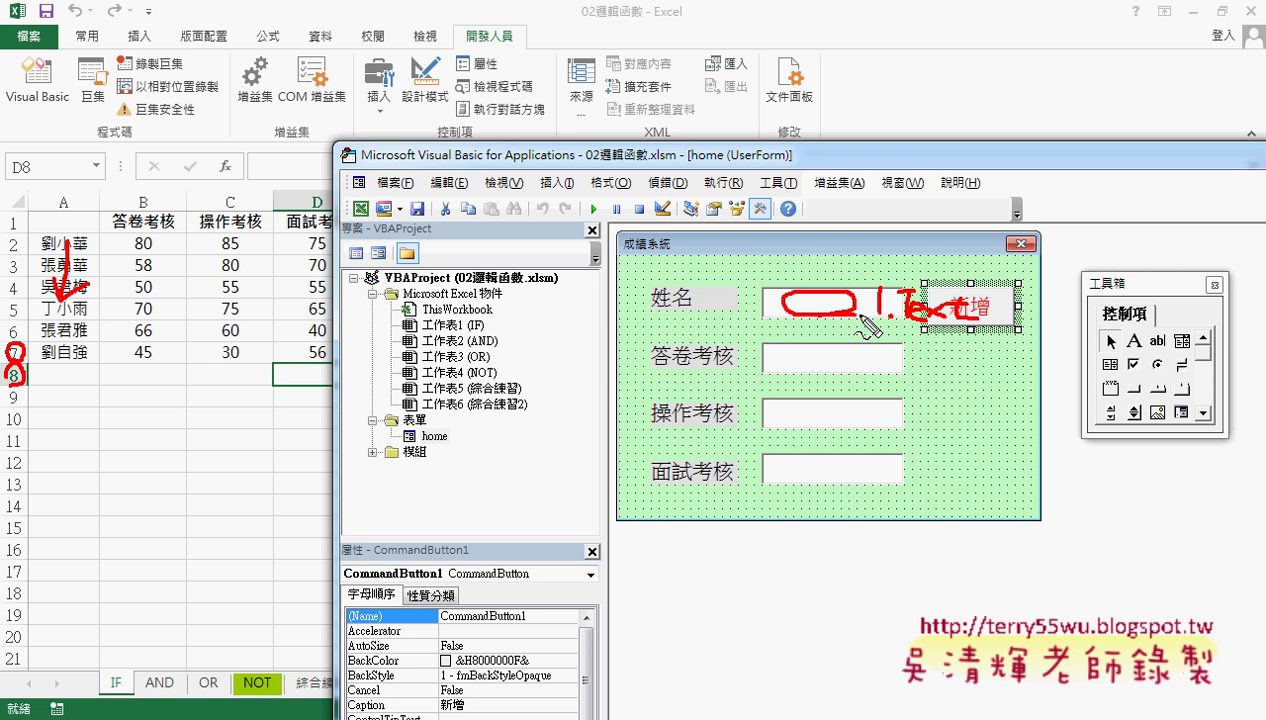
mouse_move(765, 298)
left_mouse_down()
mouse_move(100, 352)
mouse_move(36, 380)
left_mouse_up()
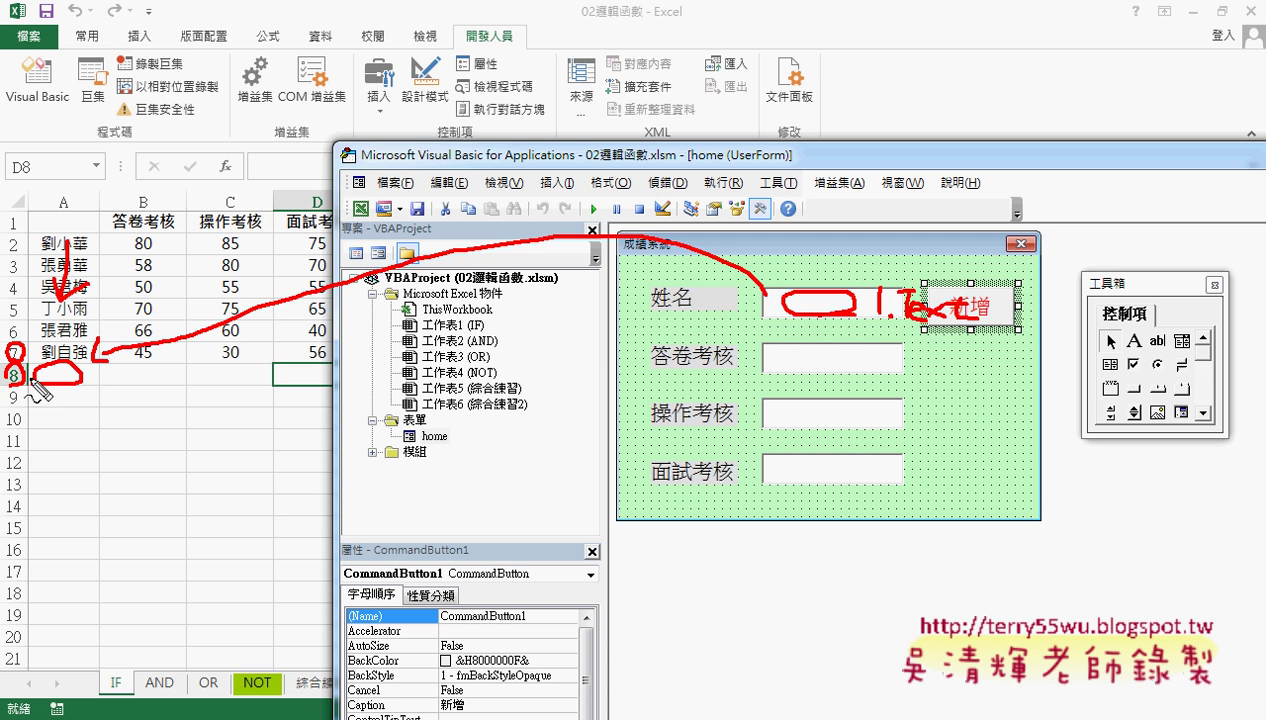
left_click_drag(24, 374, 14, 381)
left_click_drag(60, 192, 74, 214)
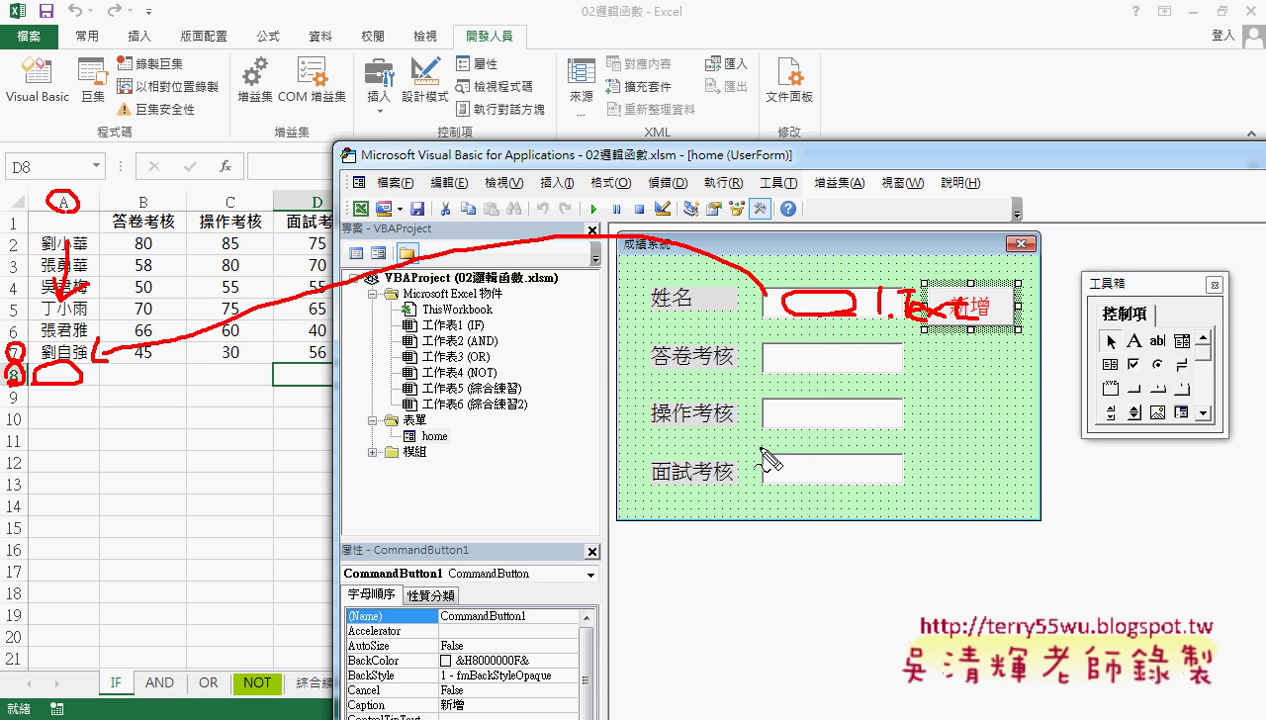
key("Escape")
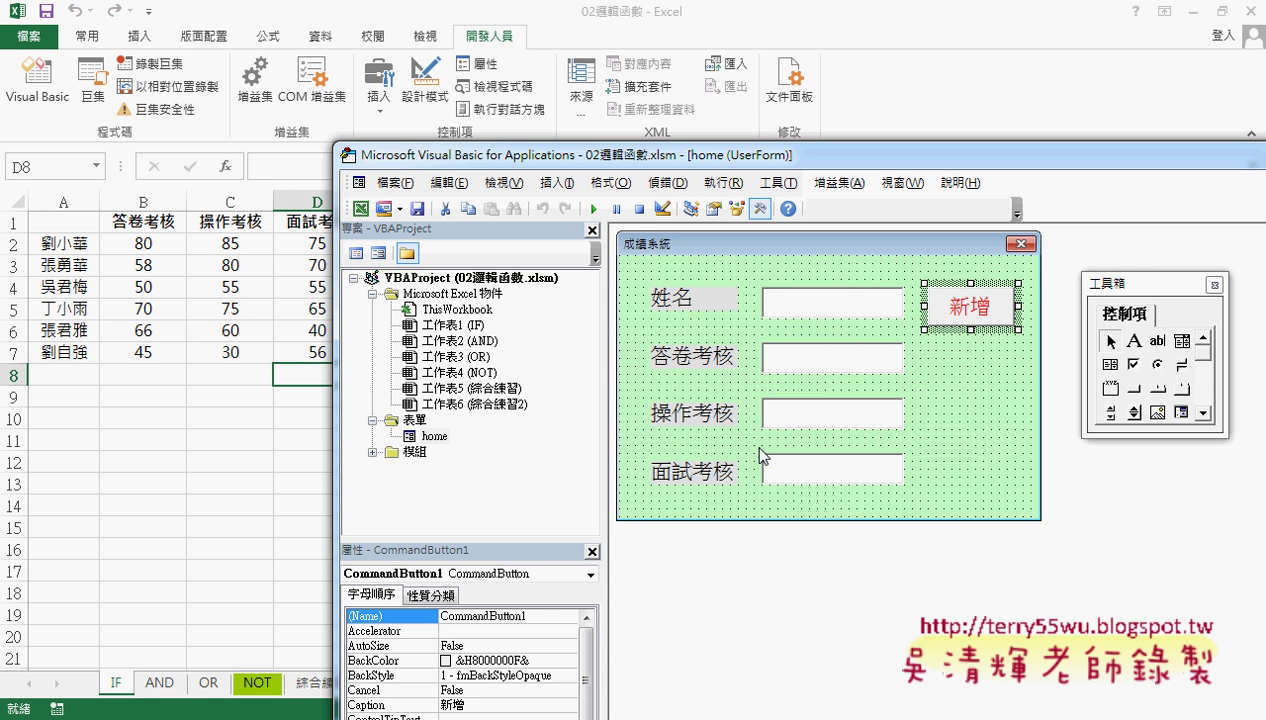
left_click_drag(643, 163, 880, 163)
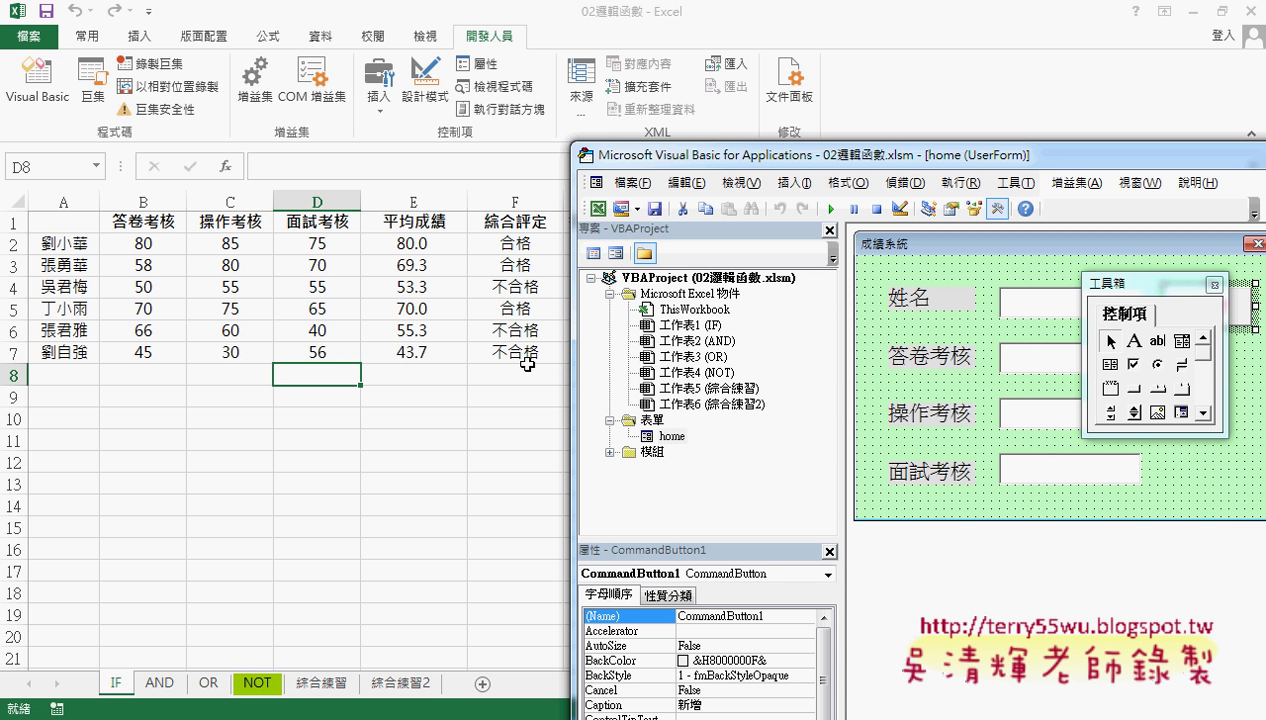
mouse_move(710, 162)
left_mouse_down()
mouse_move(464, 120)
mouse_move(461, 105)
left_mouse_up()
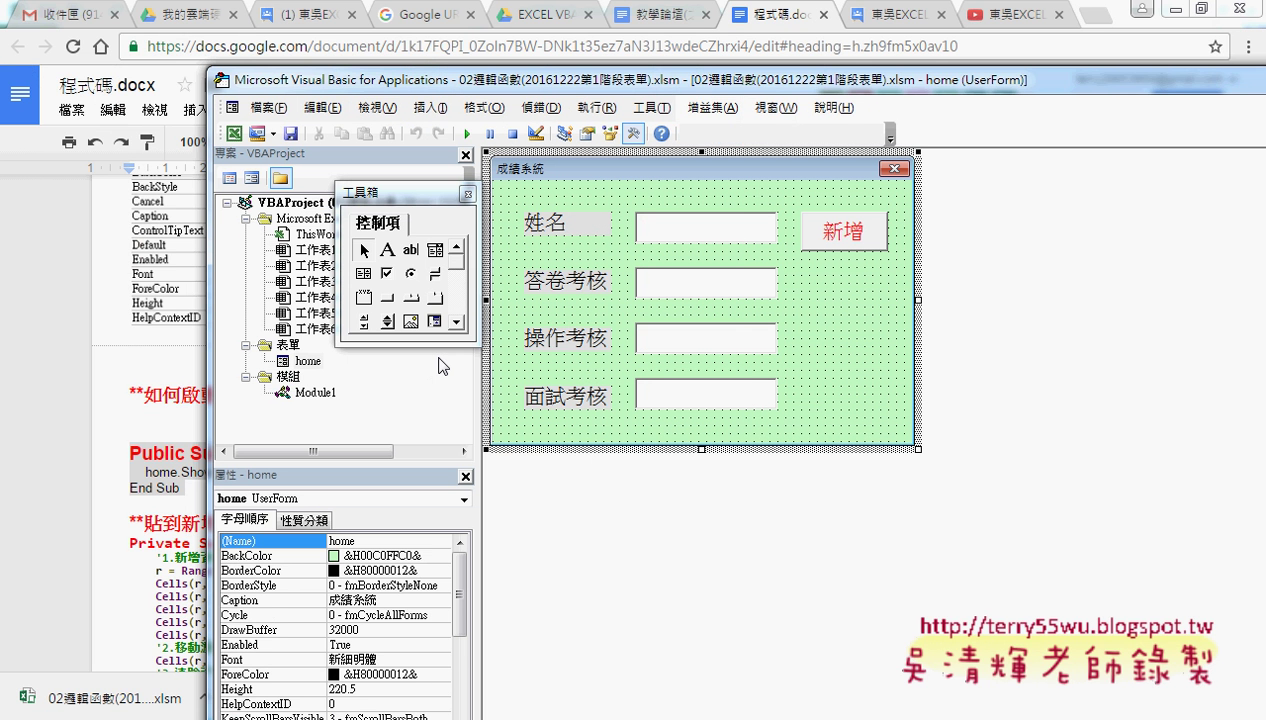
Minimize the browser and move the VBA editor and Toolbox out of the way
left_click(1177, 10)
left_click_drag(708, 83, 656, 72)
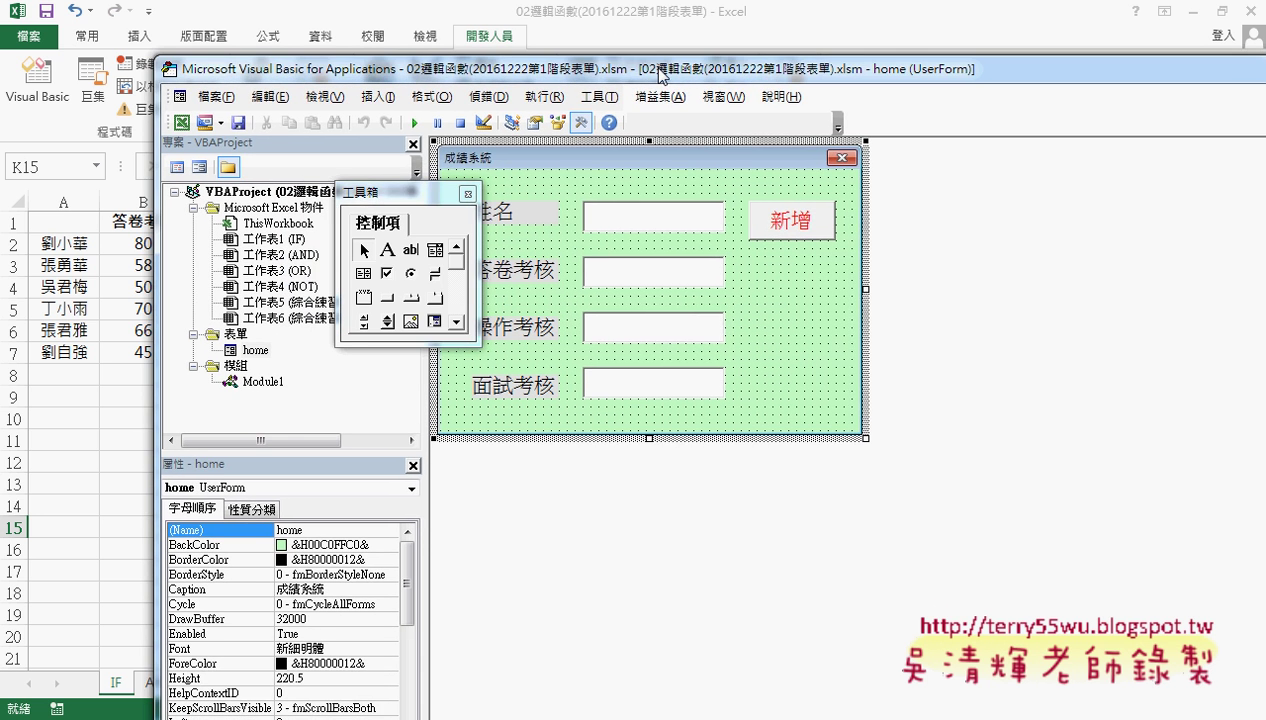
left_click_drag(417, 204, 1080, 202)
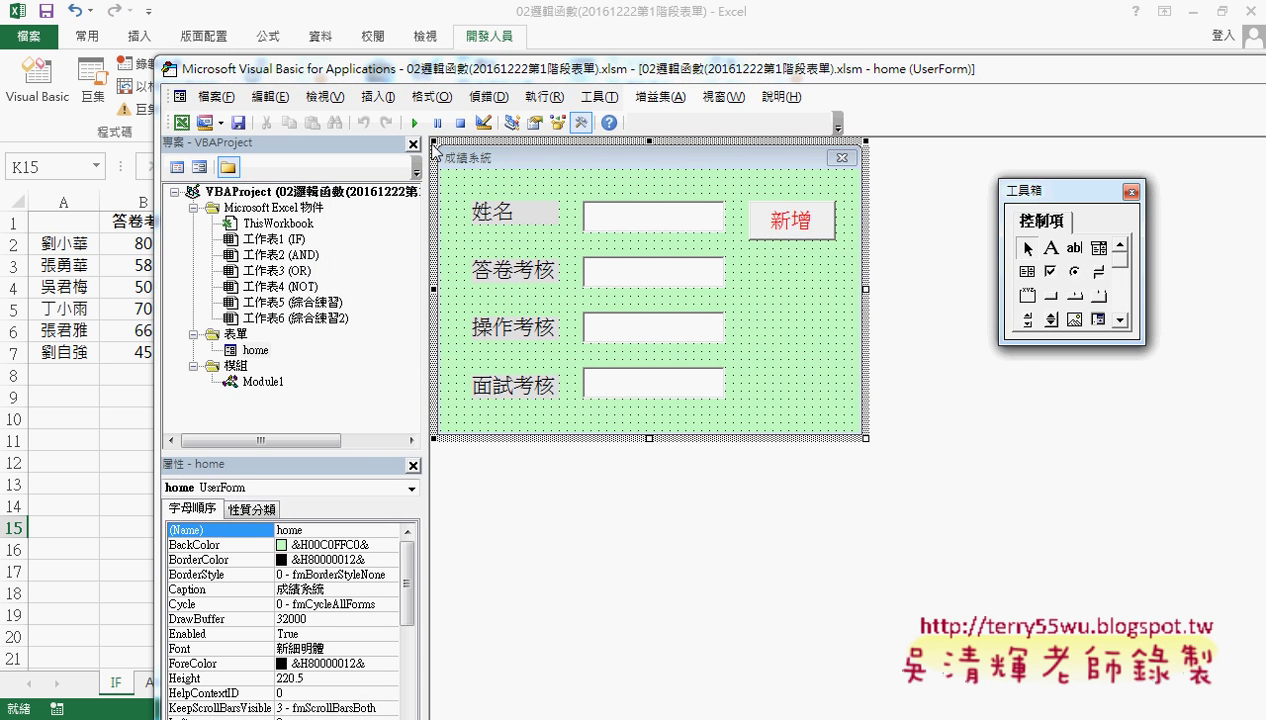
Test-run the 成績系統 form twice, closing it each time, then return to the Excel worksheet
left_click(411, 124)
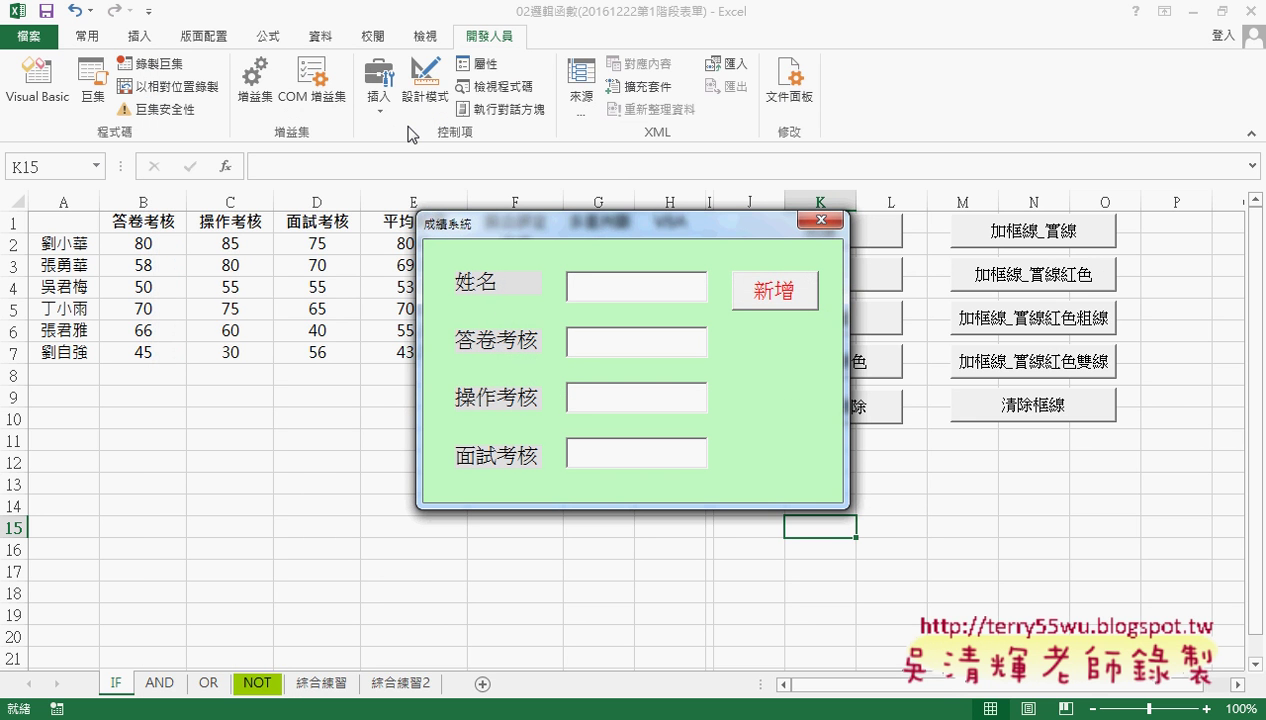
left_click(819, 220)
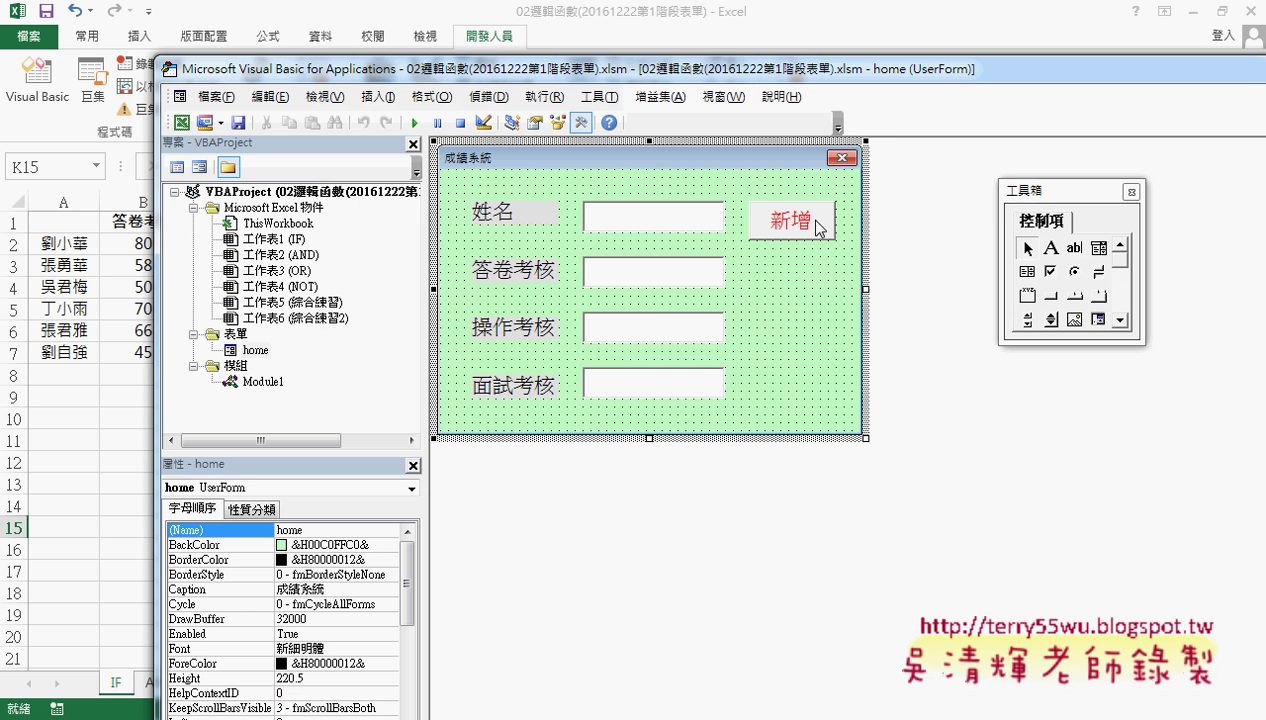
left_click(414, 123)
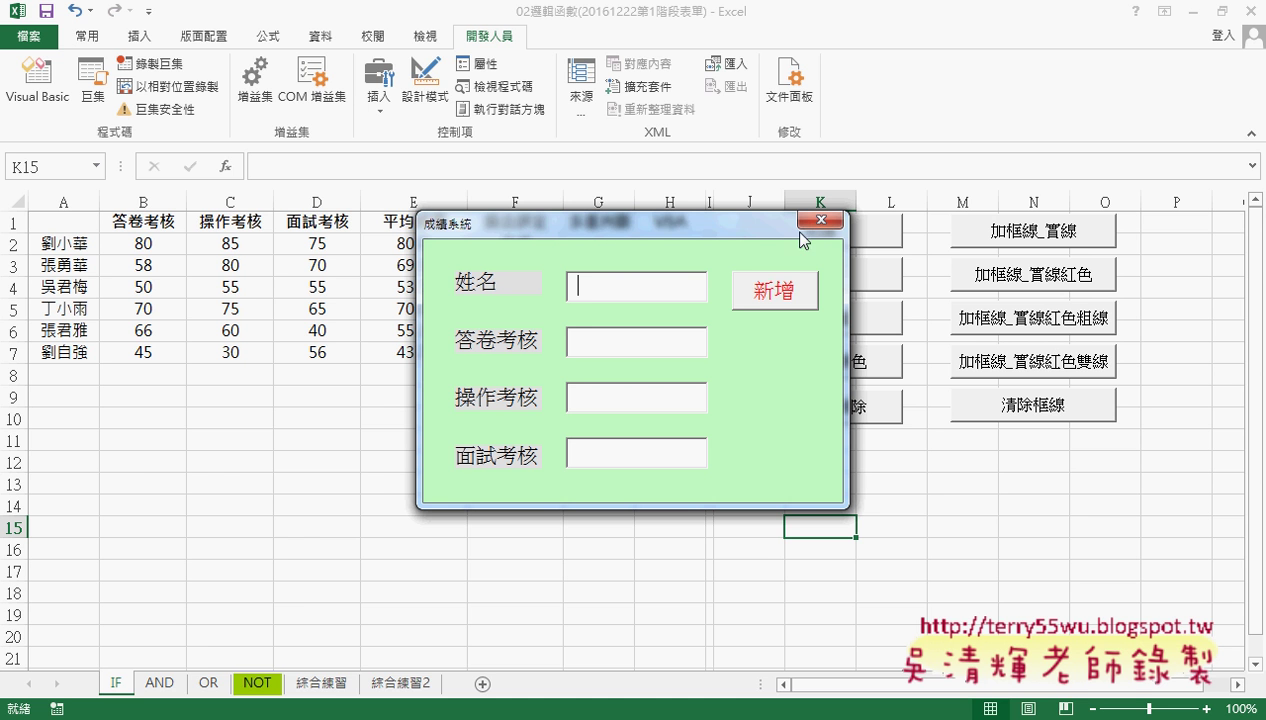
left_click(821, 219)
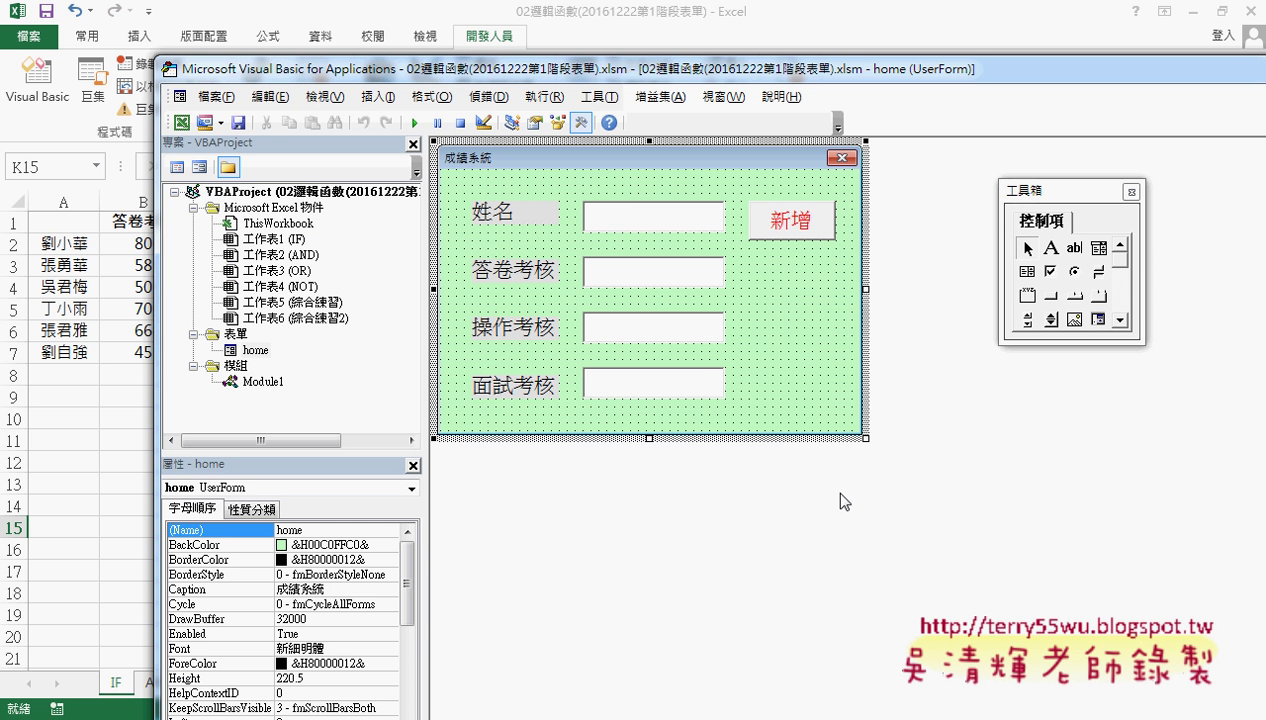
left_click(840, 37)
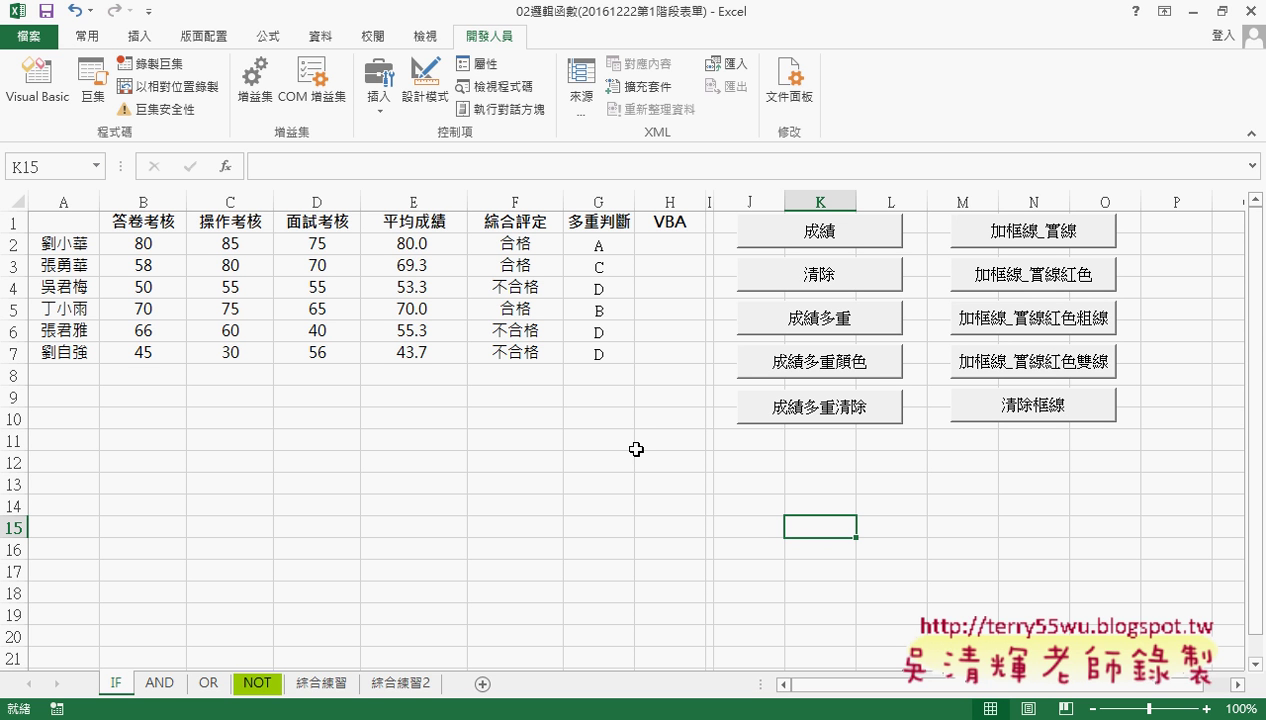
Open Module1 and highlight the Public Sub 啟動表單 procedure and its home.Show call
left_click(751, 445)
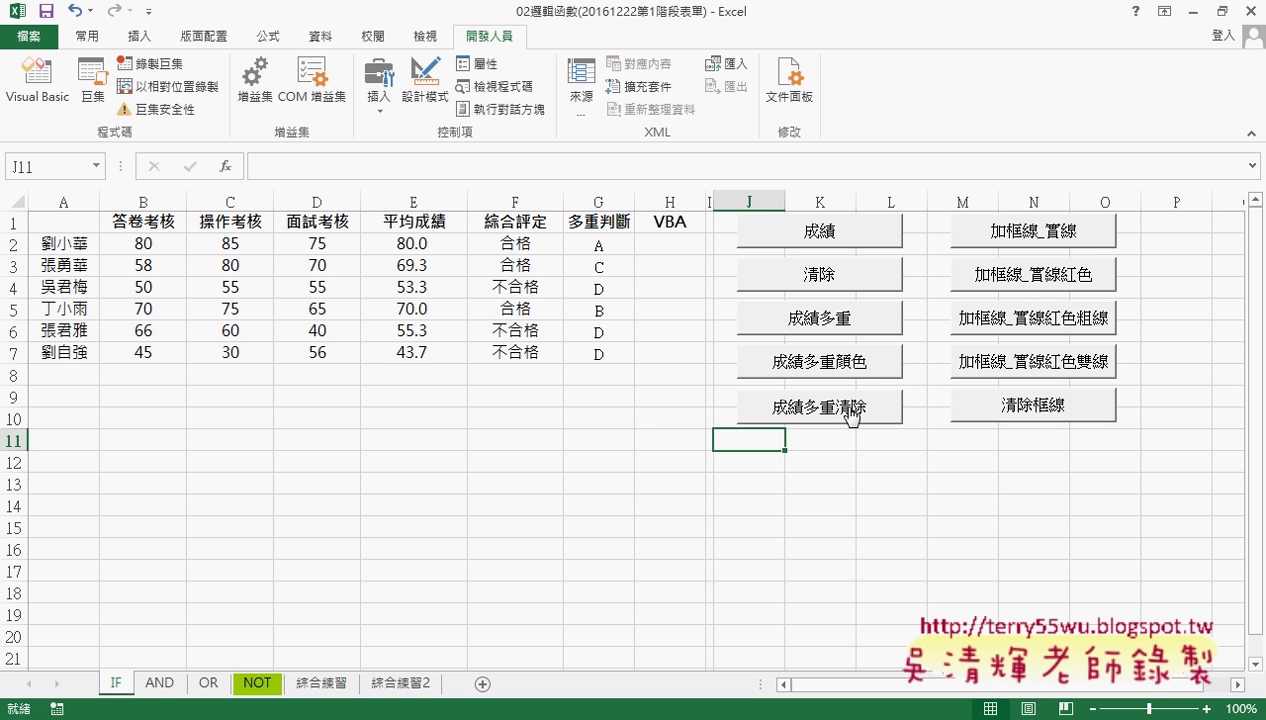
left_click(49, 96)
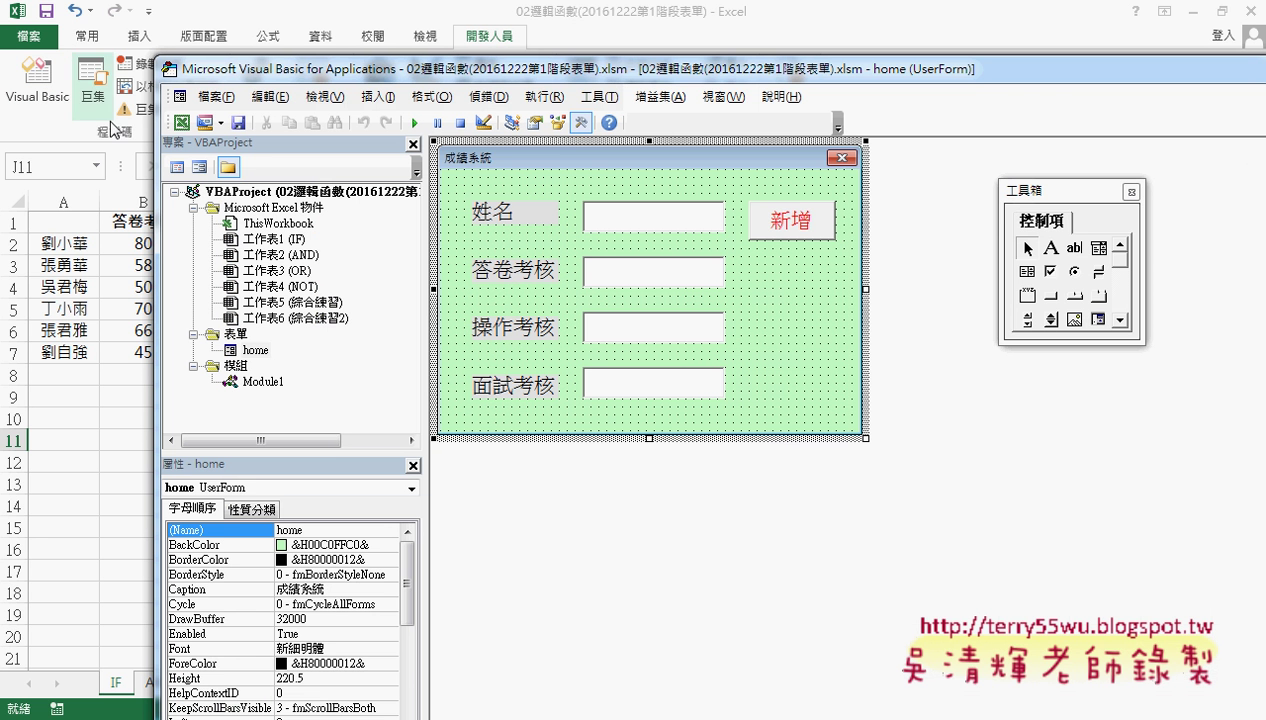
double_click(267, 384)
scroll(690, 449, "down", 1)
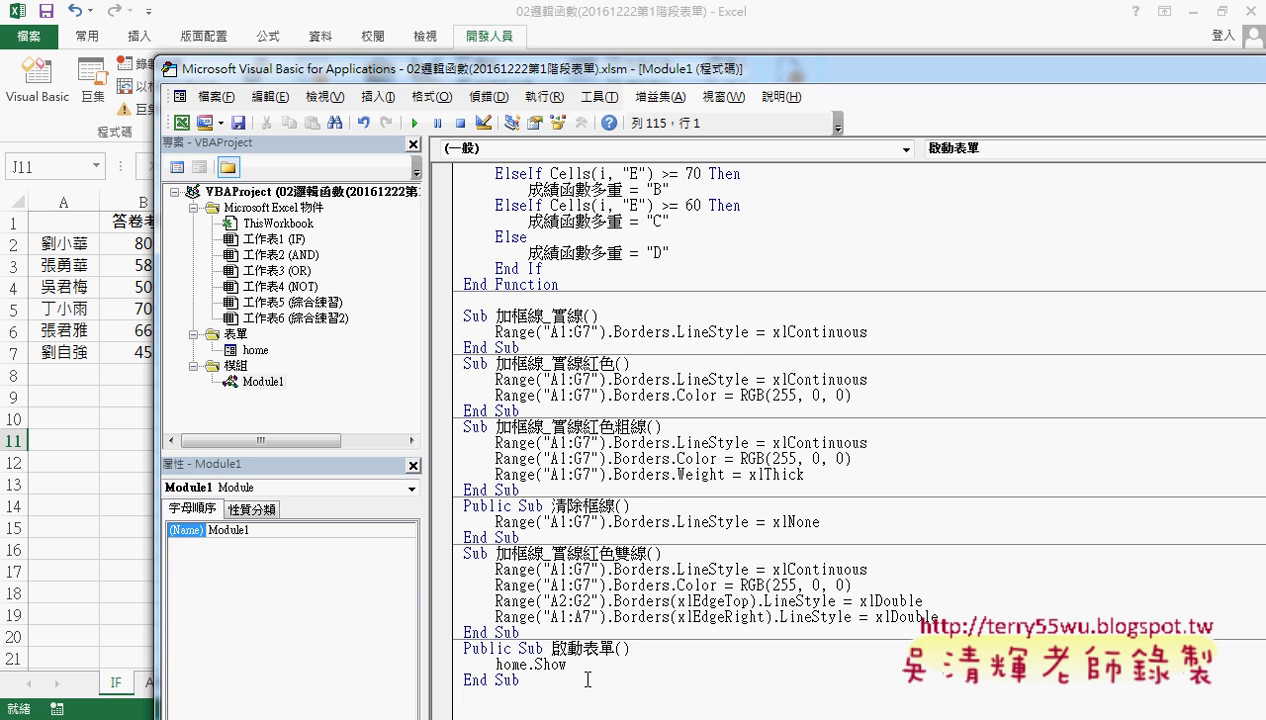
left_click_drag(552, 650, 616, 652)
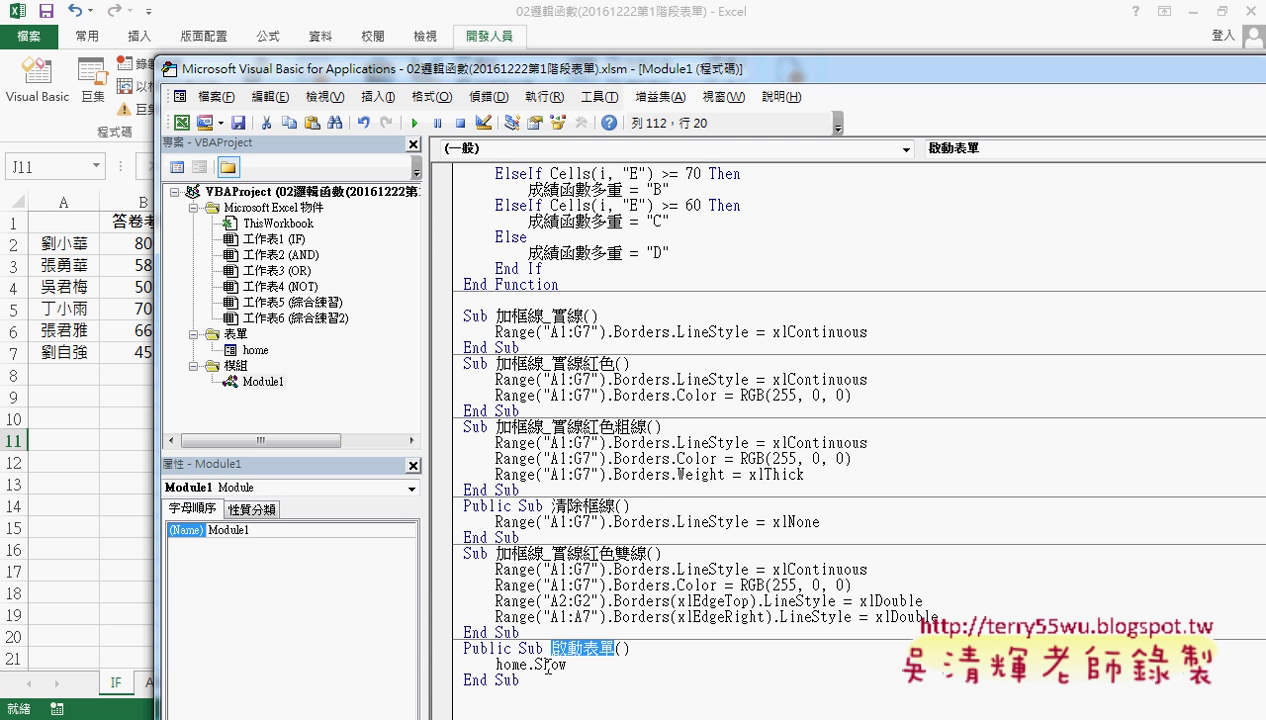
left_click_drag(567, 666, 503, 664)
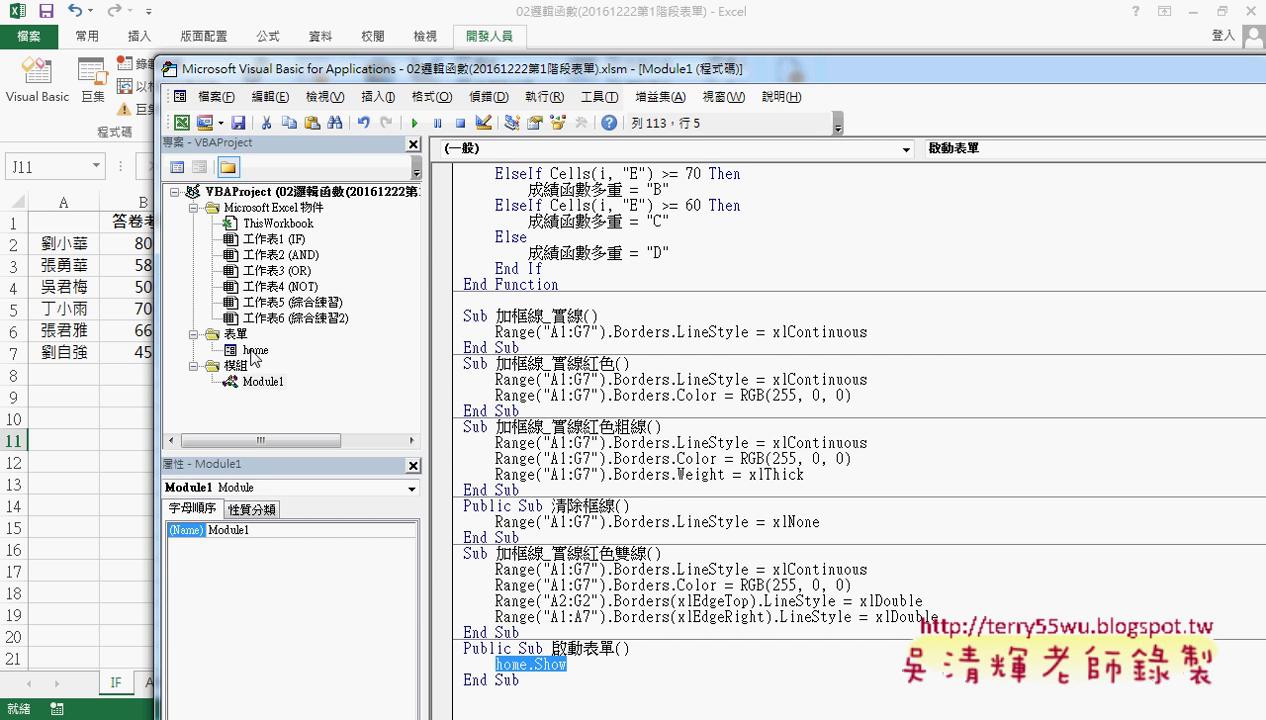
left_click_drag(567, 665, 528, 665)
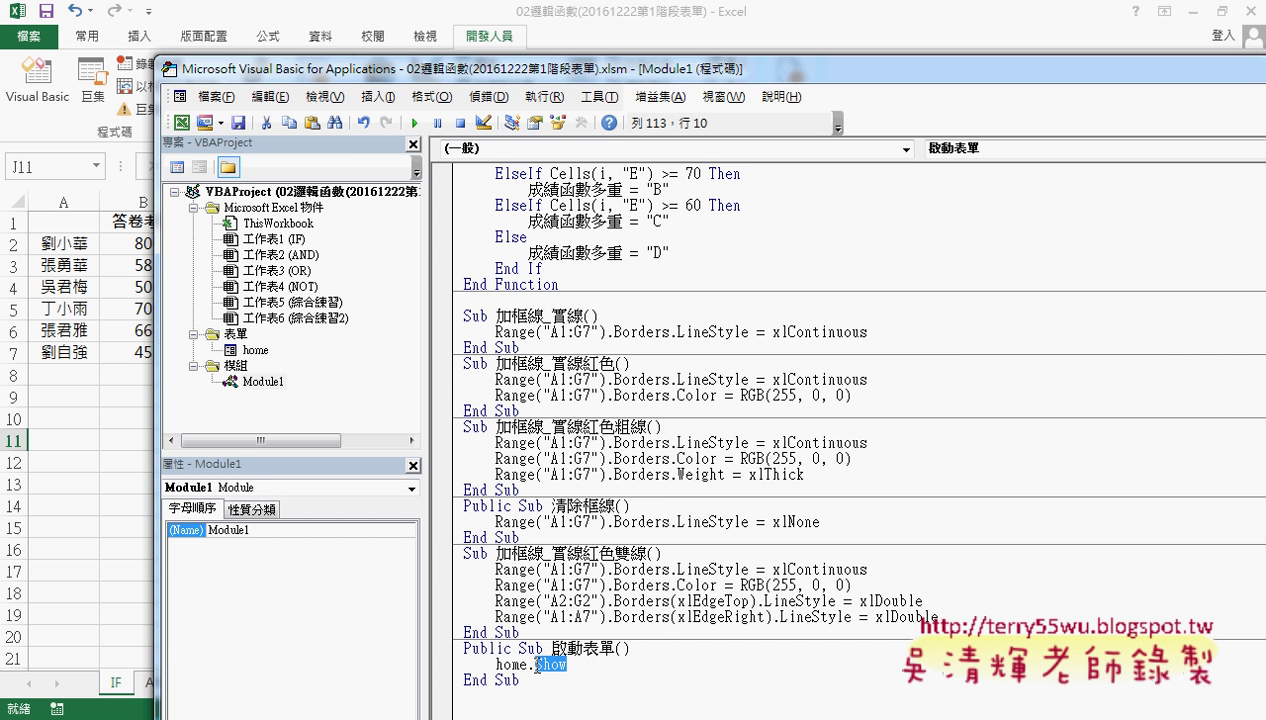
Start an Insert Procedure named 啟動表單, then cancel the dialog without adding it
left_click(377, 97)
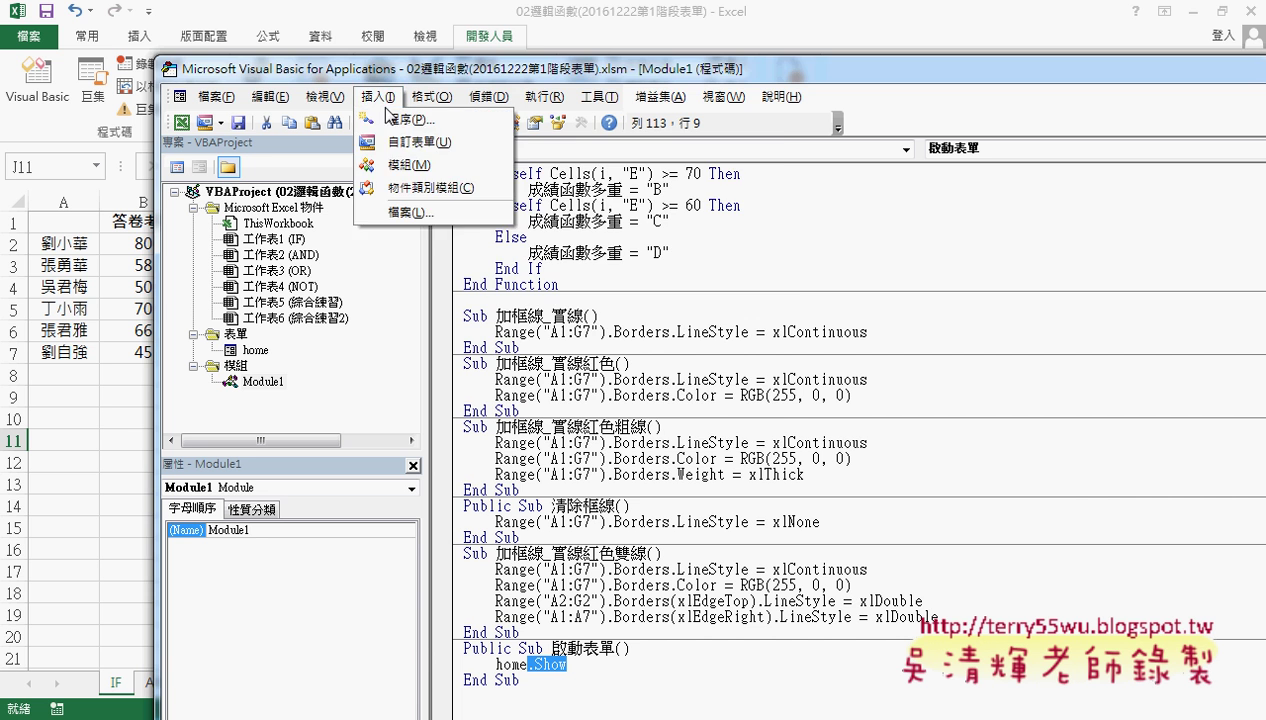
left_click(400, 118)
right_click(554, 206)
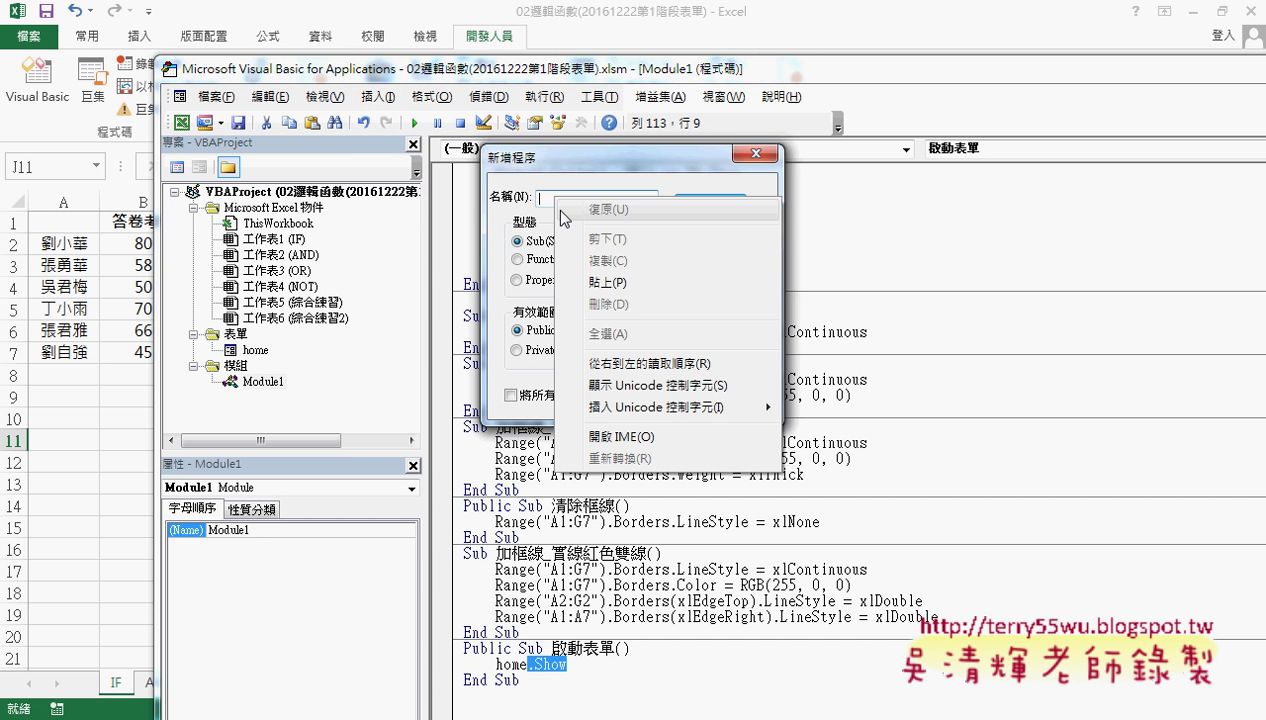
left_click(600, 284)
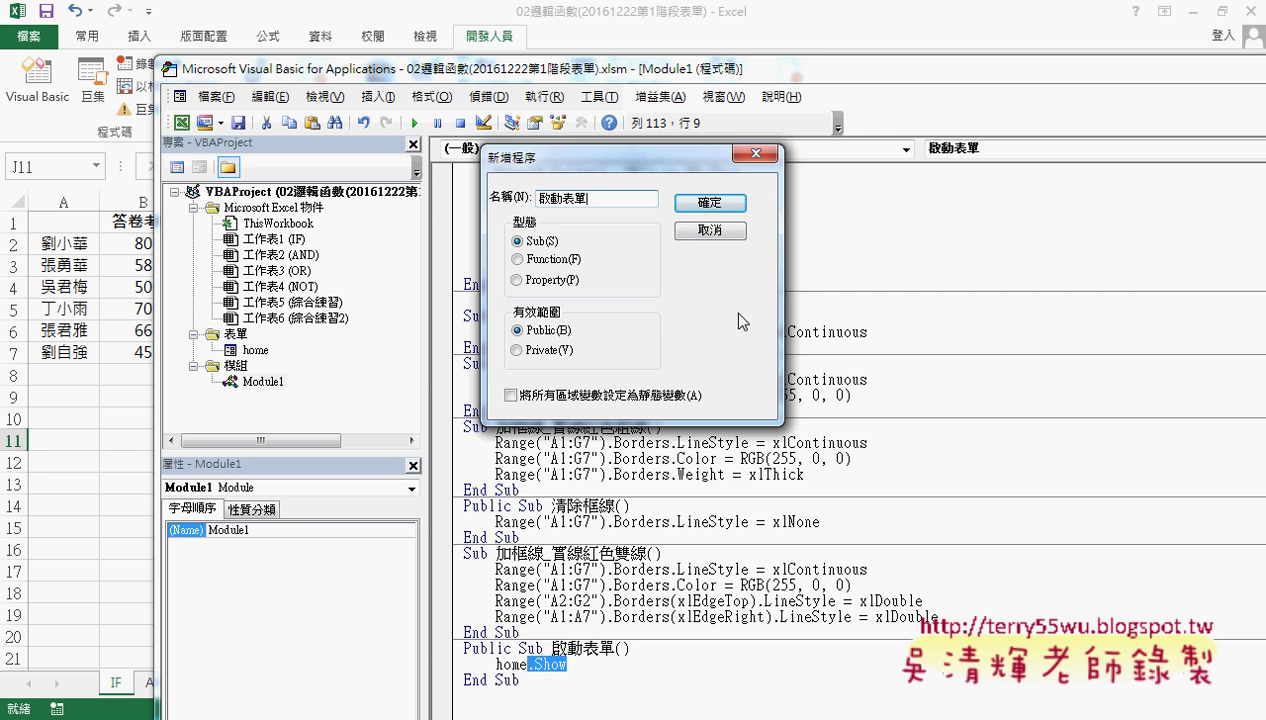
left_click(726, 236)
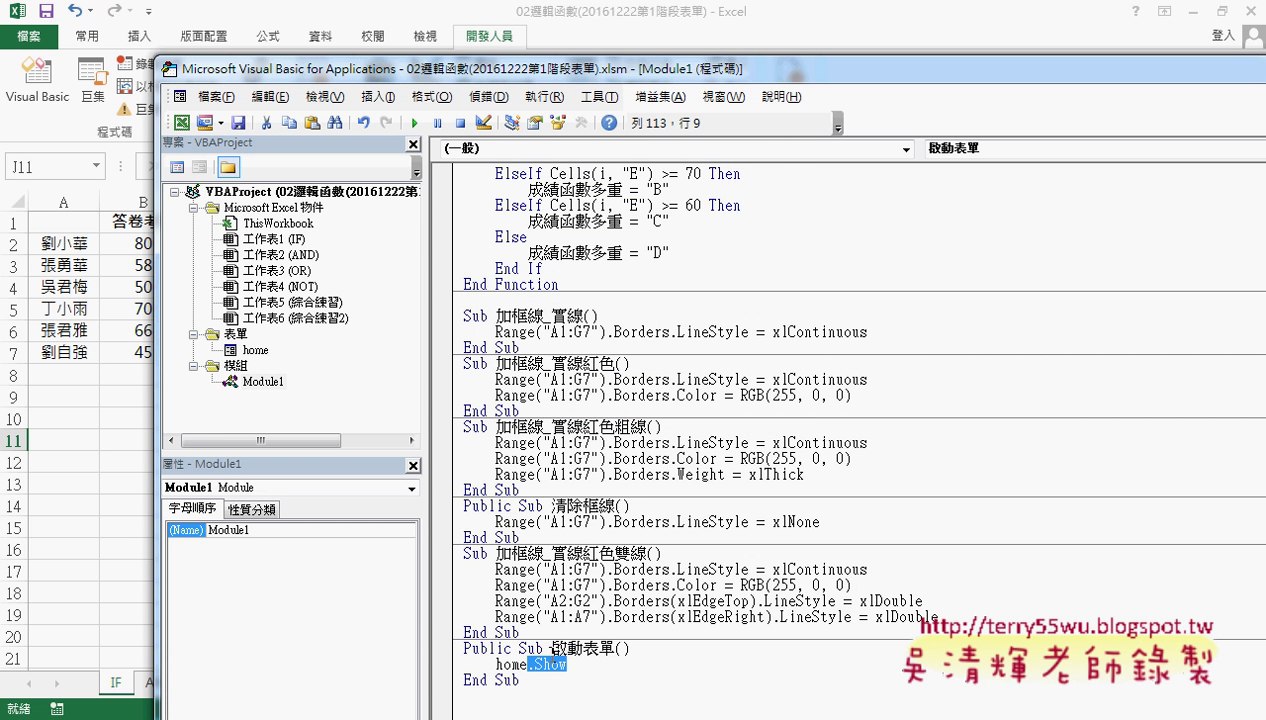
Select Module1 in the project, then return to the Excel worksheet
left_click(265, 382)
left_click_drag(271, 384, 300, 368)
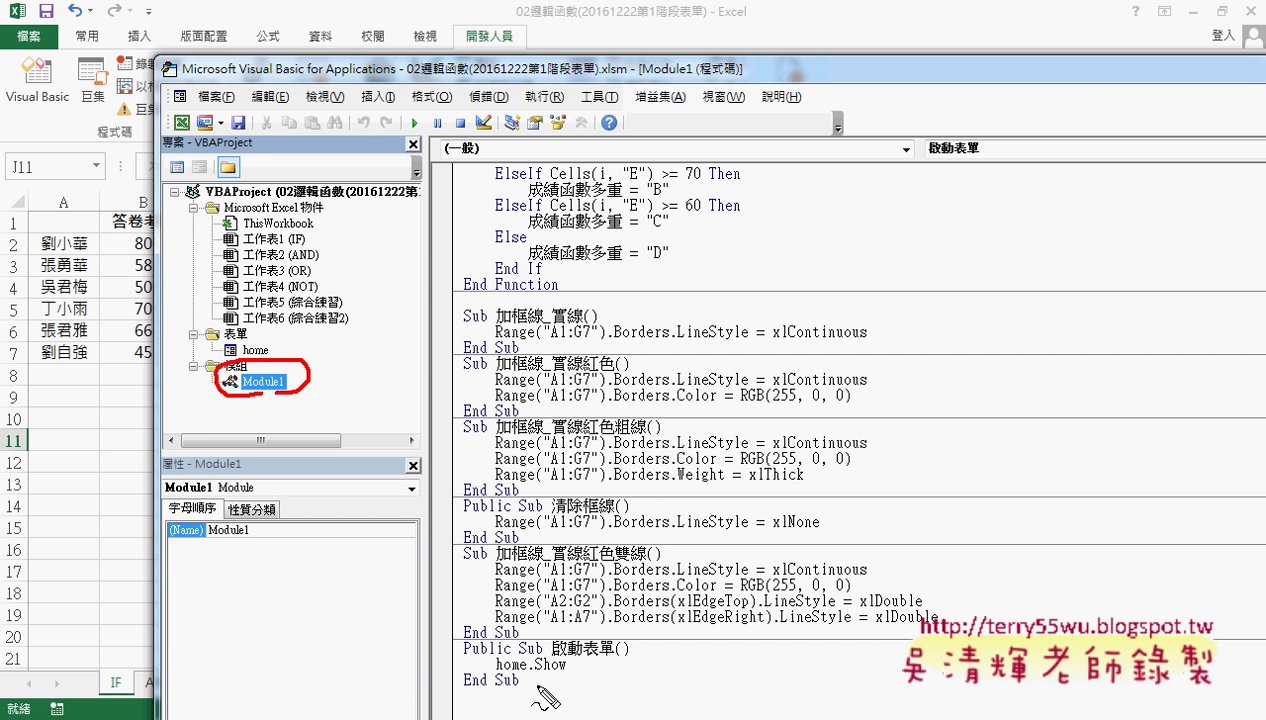
left_click_drag(538, 688, 551, 692)
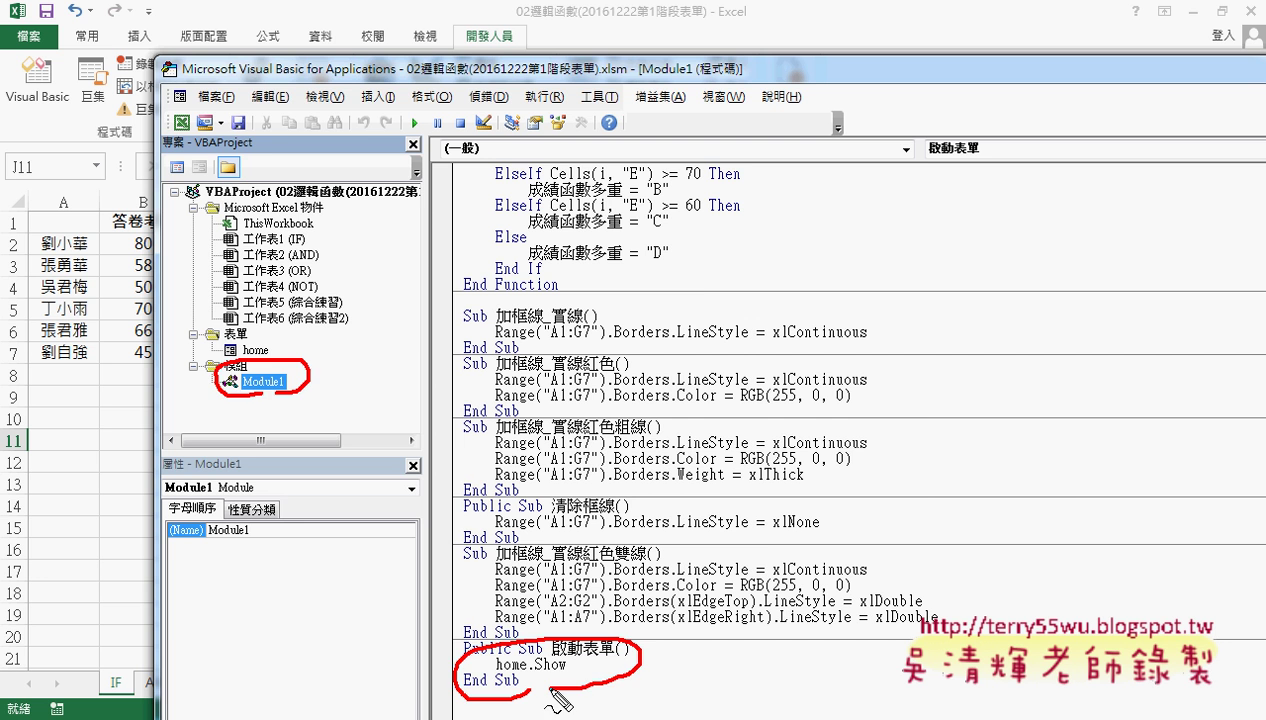
key("Escape")
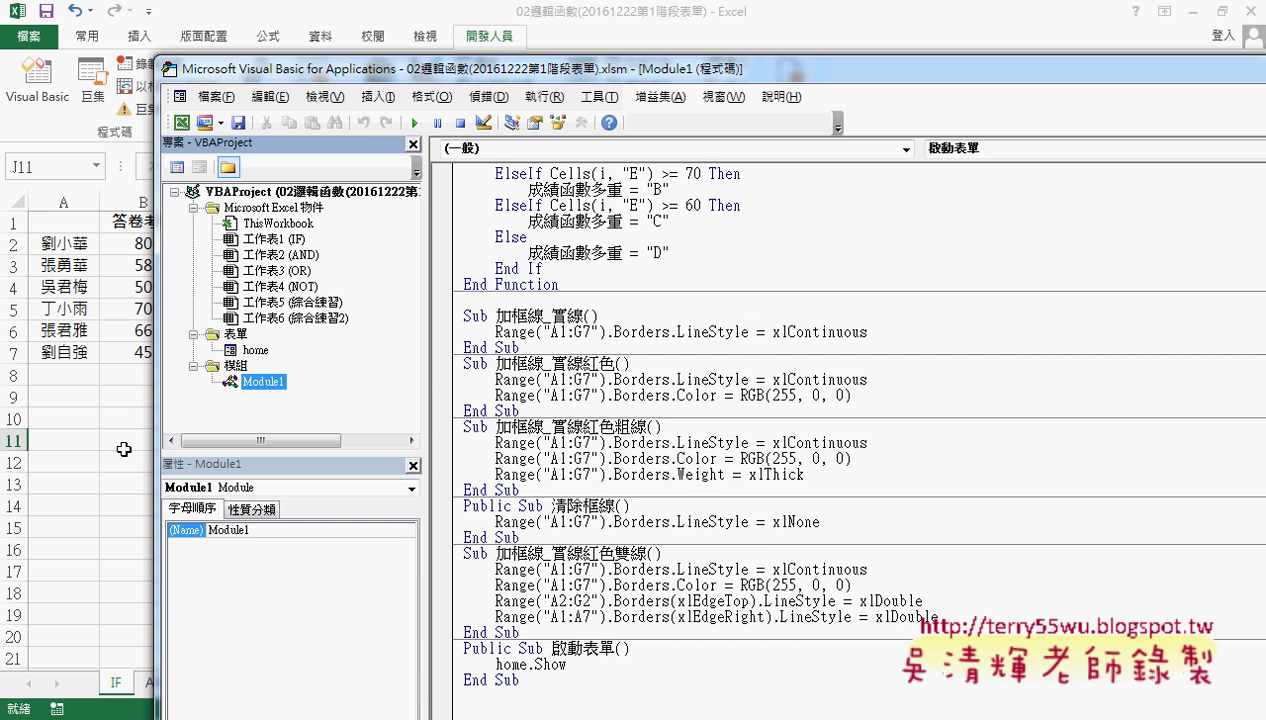
left_click(124, 449)
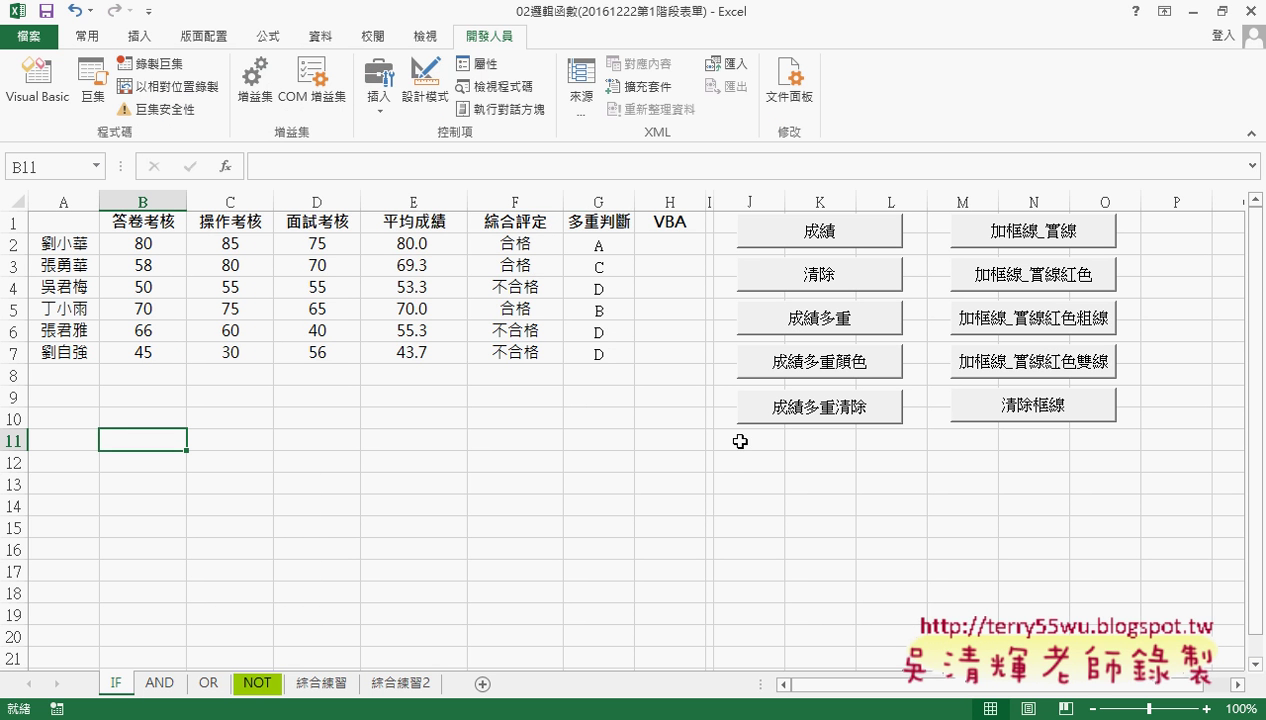
Copy the 成績多重清除 button and paste the copy at cell J11
right_click(769, 410)
left_click(769, 443)
left_click(770, 443)
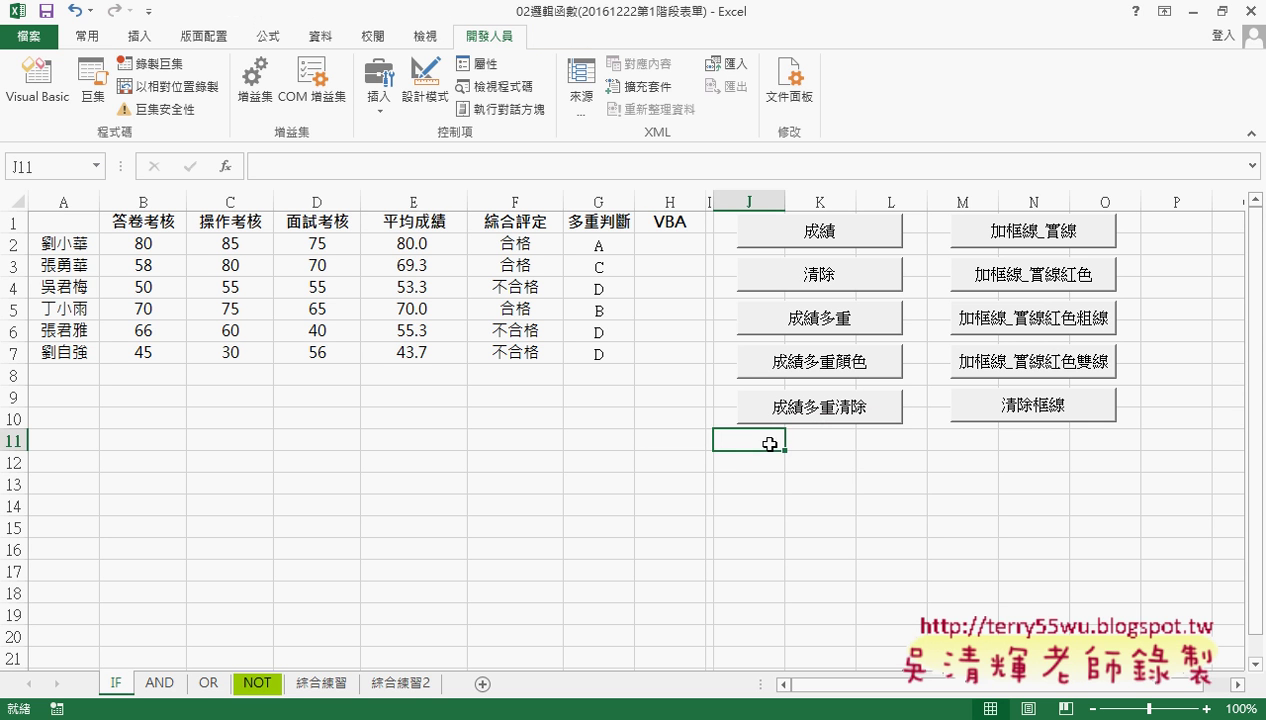
key("ctrl+v")
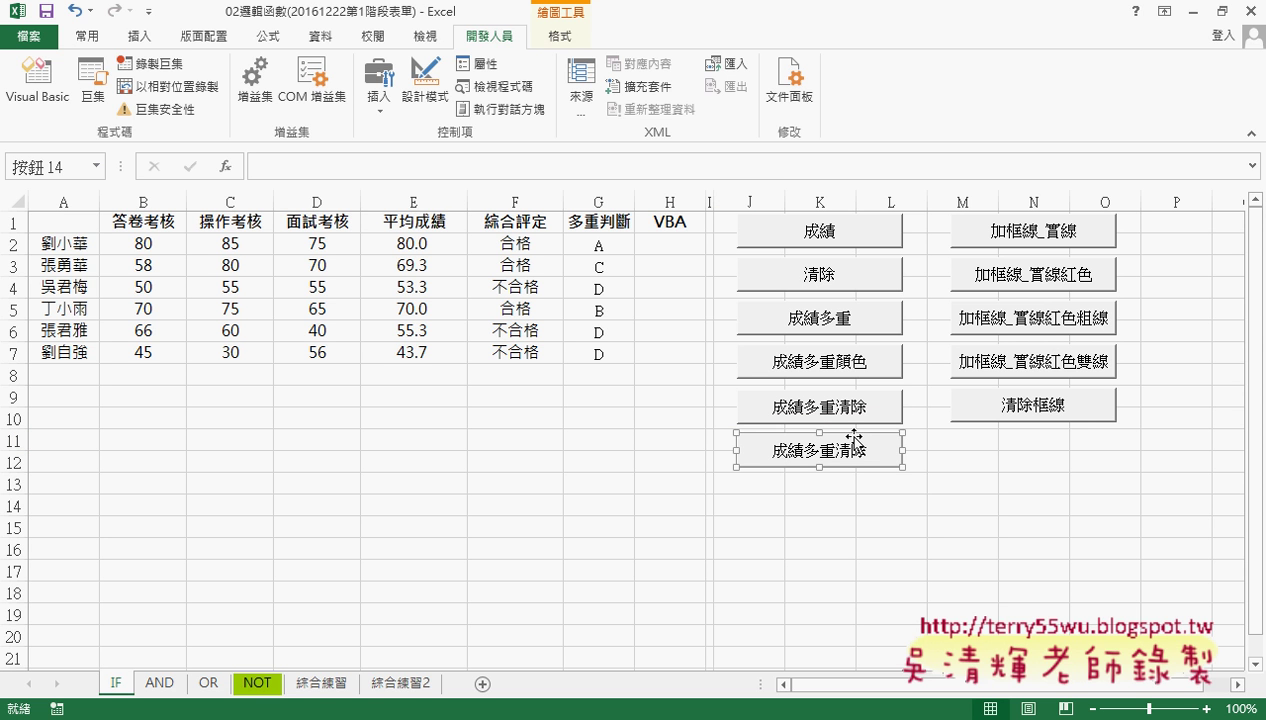
Assign the 啟動表單 macro to the new button
right_click(860, 440)
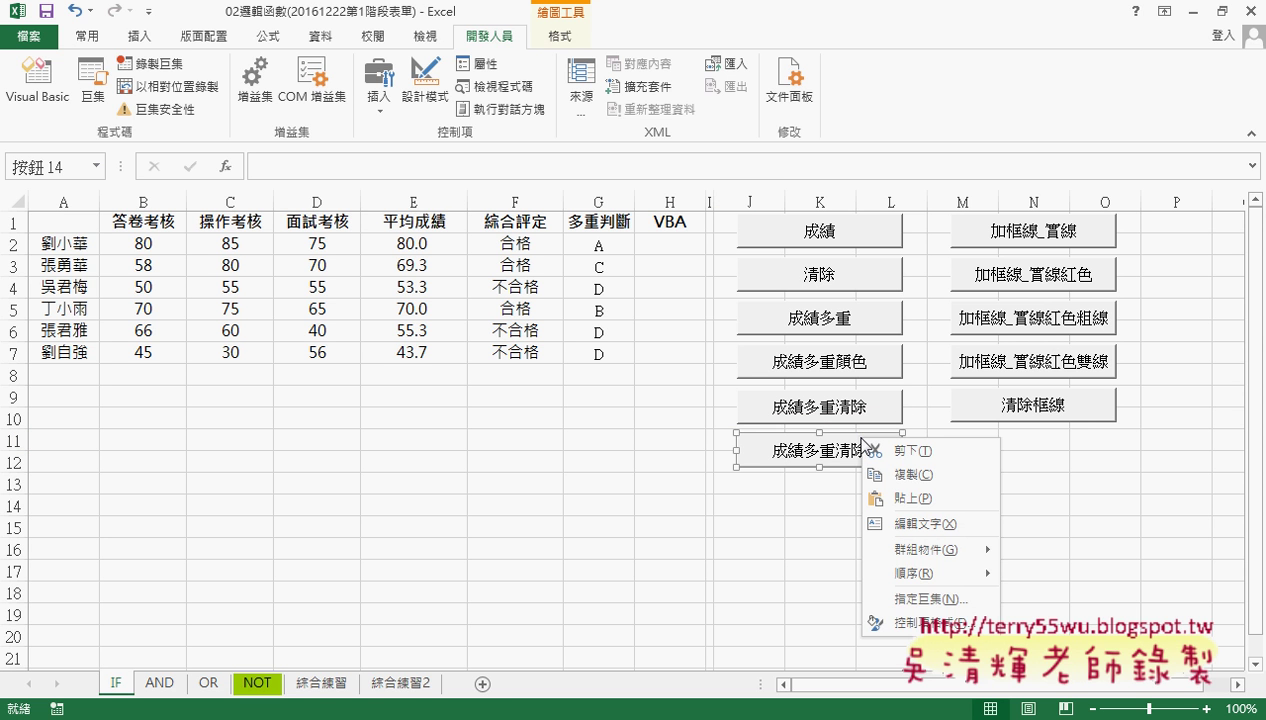
left_click(905, 599)
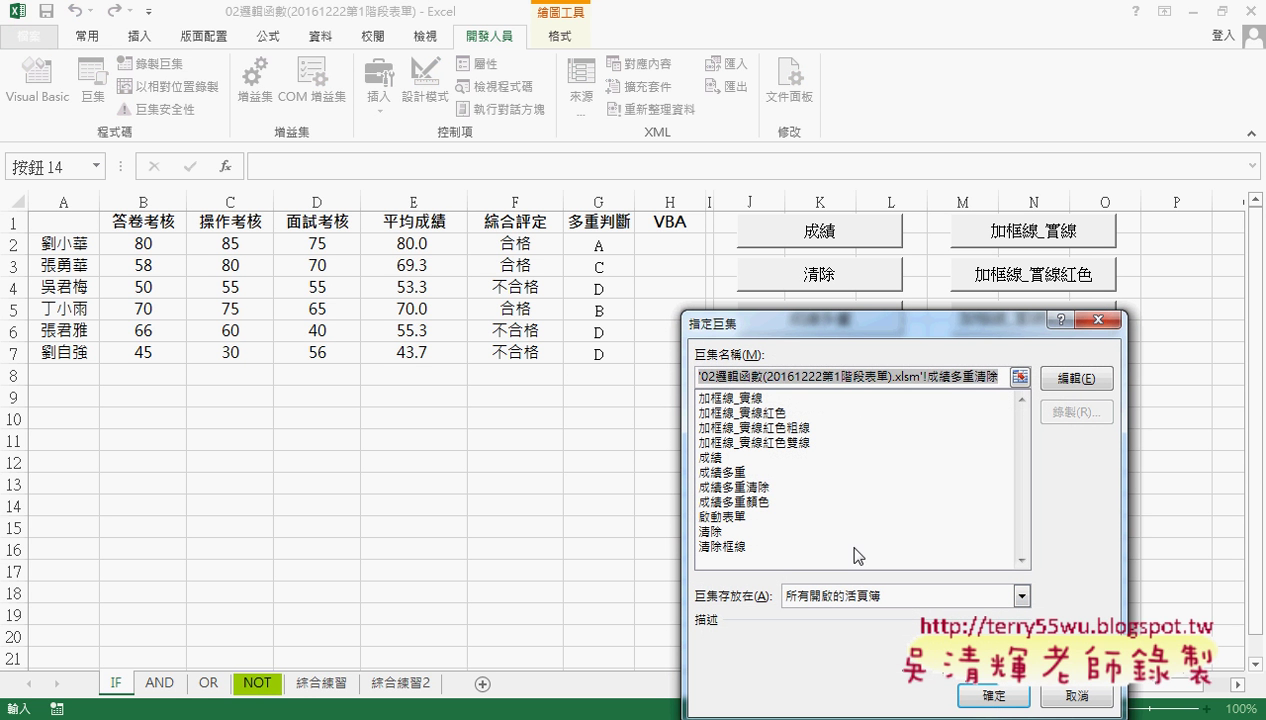
left_click(738, 517)
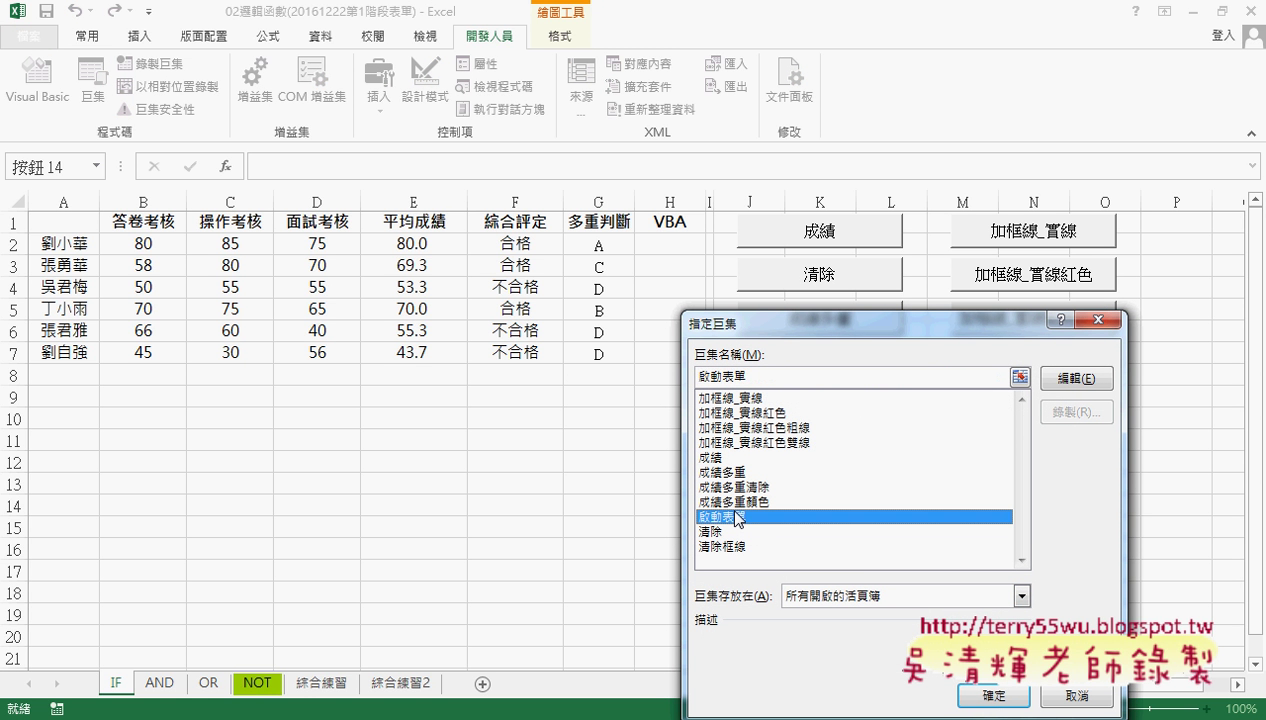
left_click_drag(749, 376, 697, 377)
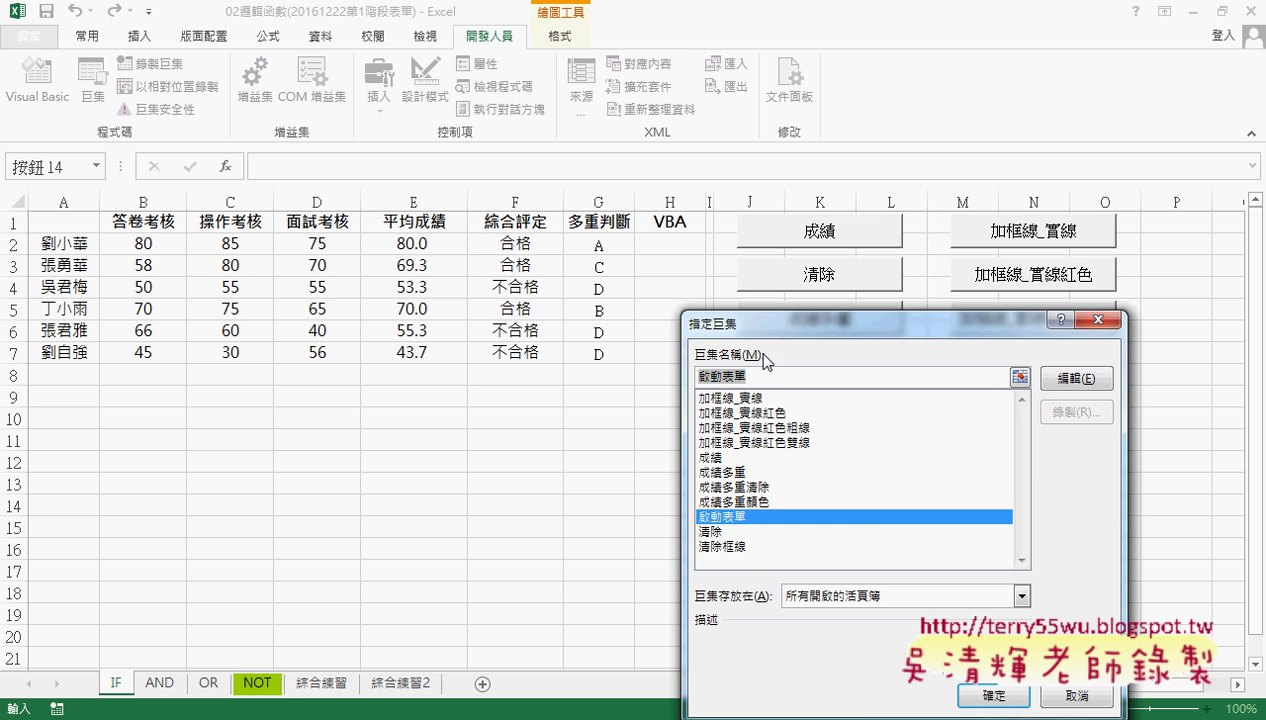
left_click(997, 696)
Change the new button's caption from 成績多重清除 to 啟動表單
left_click(789, 457)
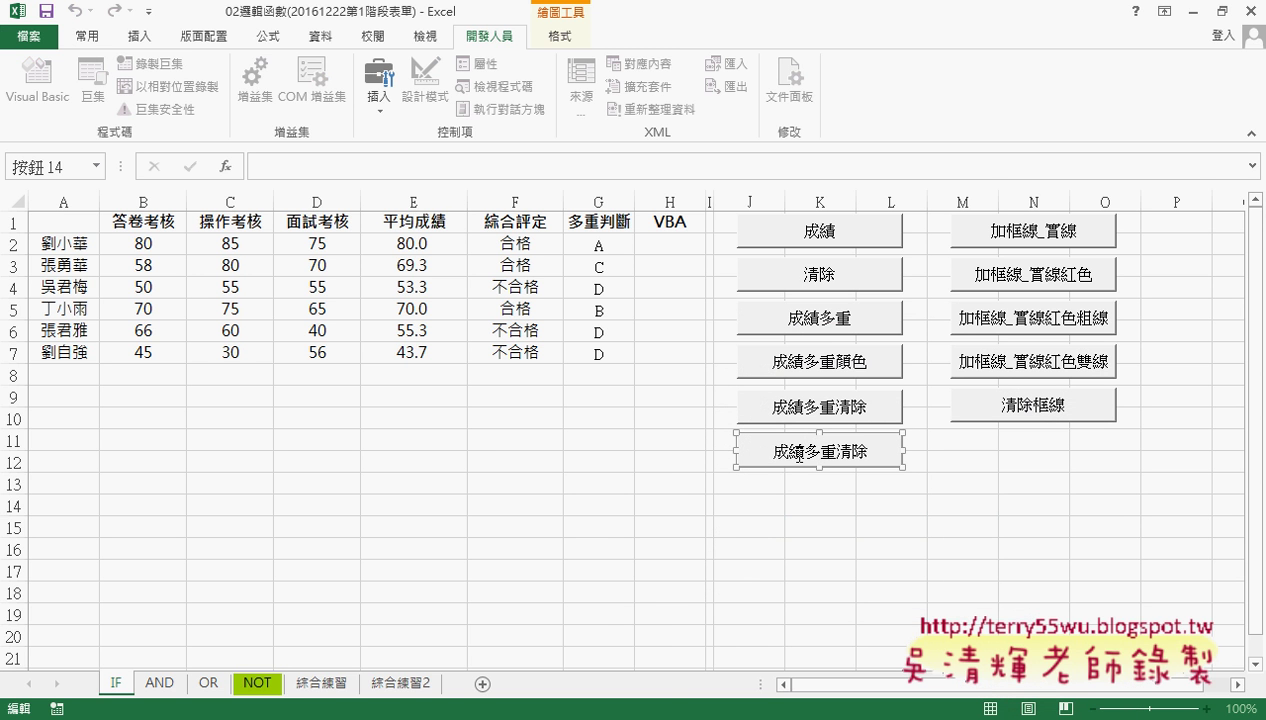
key("Delete")
key("Delete")
key("Delete")
key("Delete")
key("Delete")
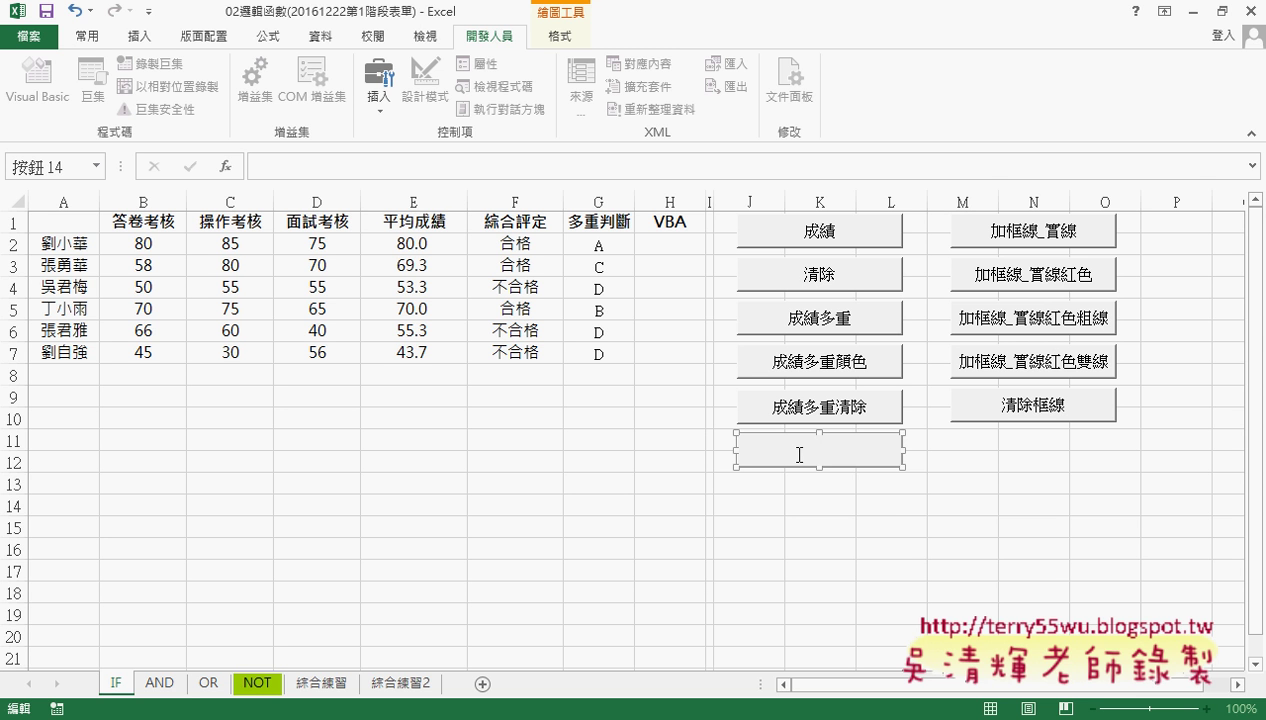
type("啟動表單")
left_click(936, 554)
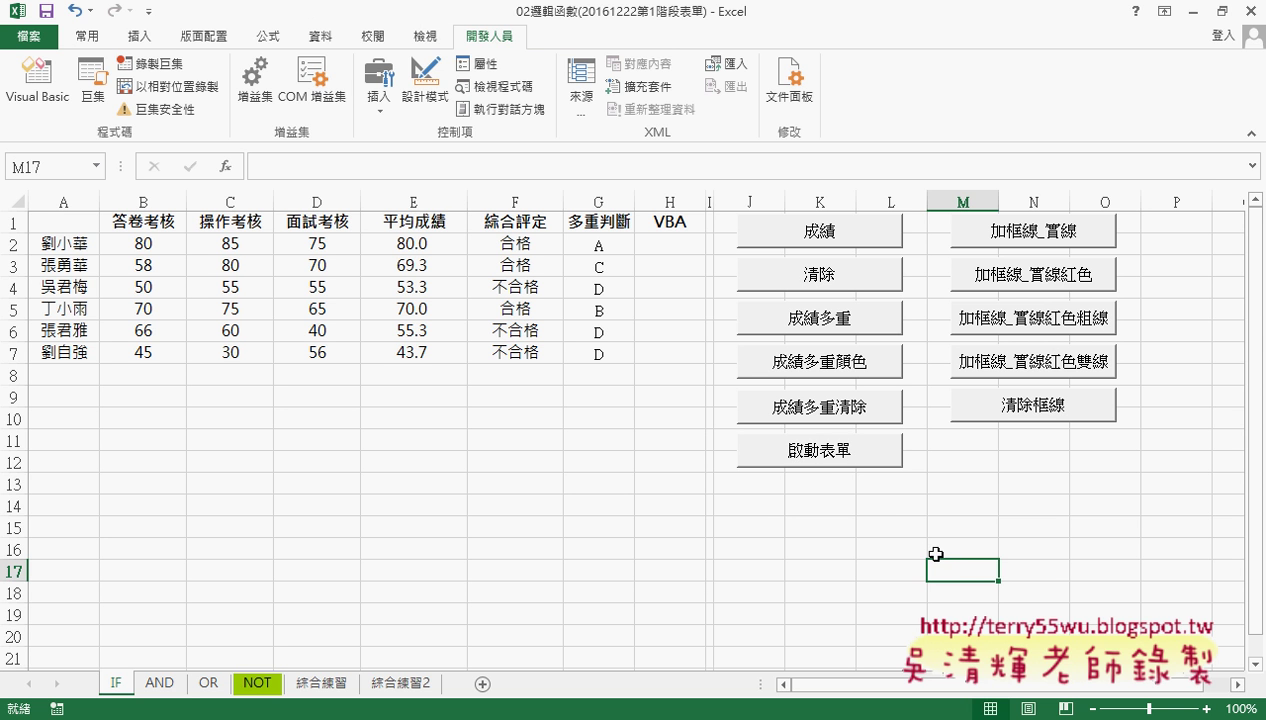
left_click(841, 462)
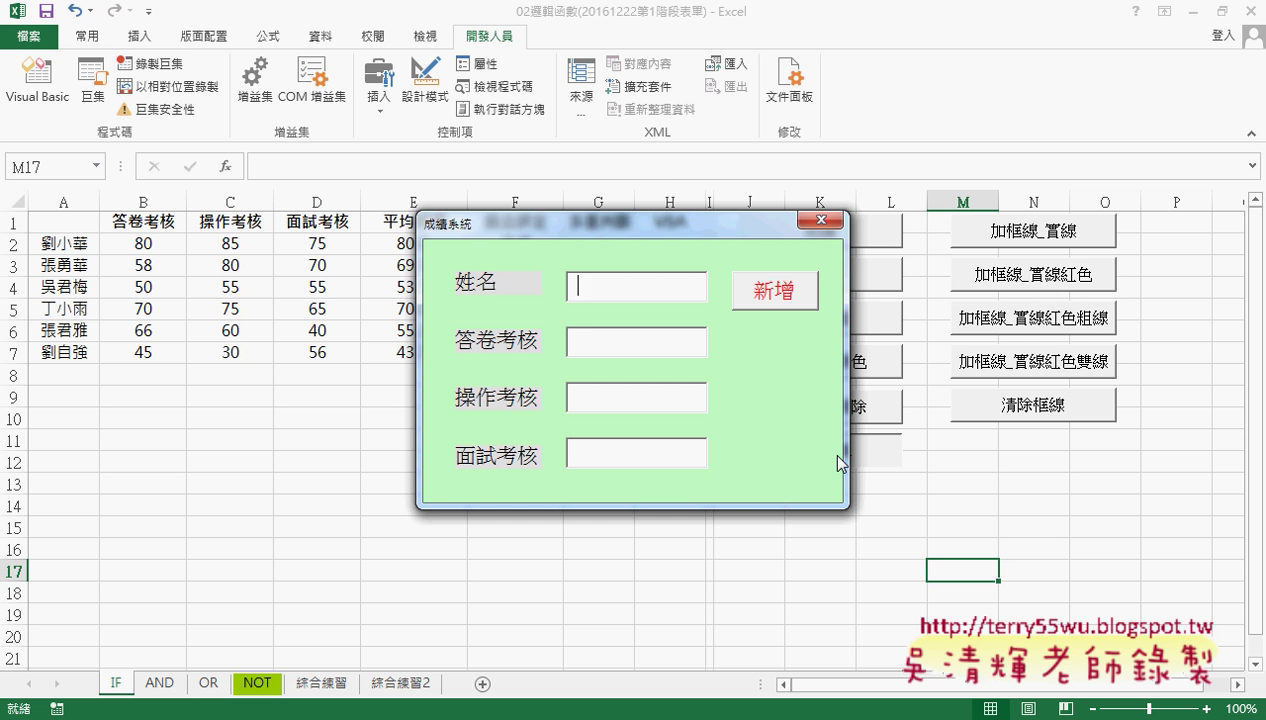
left_click(822, 222)
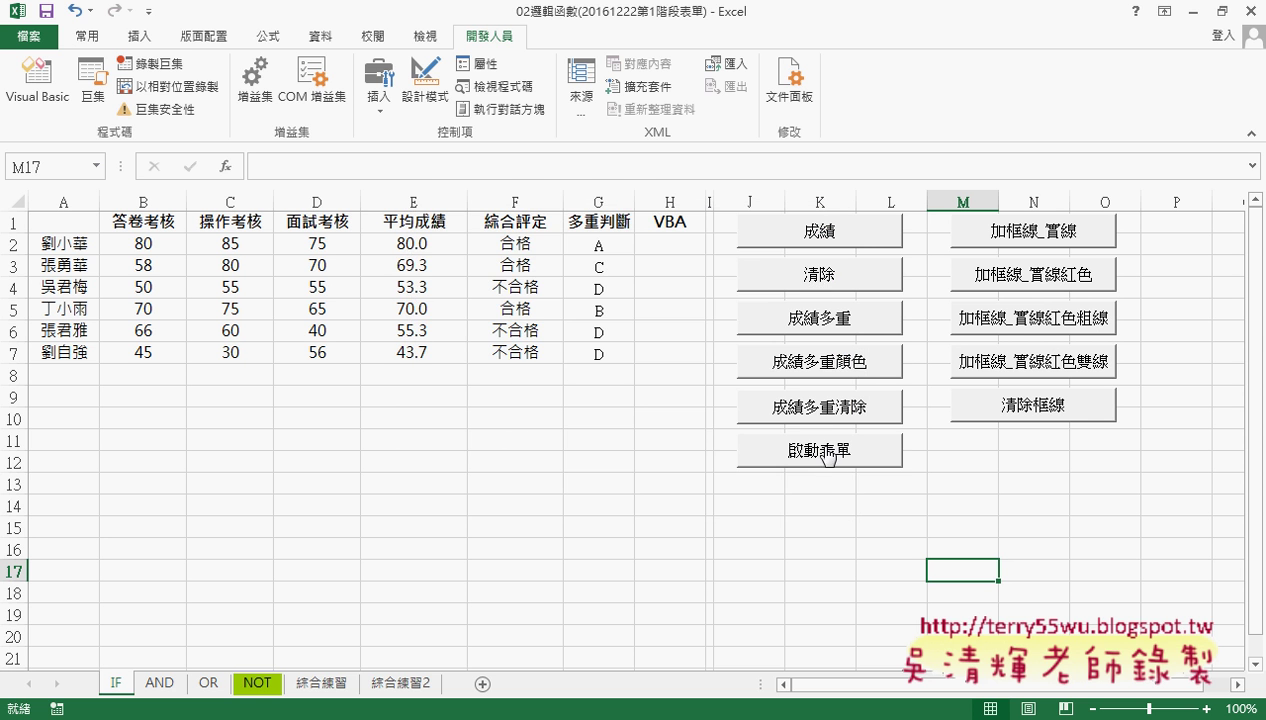
left_click(823, 453)
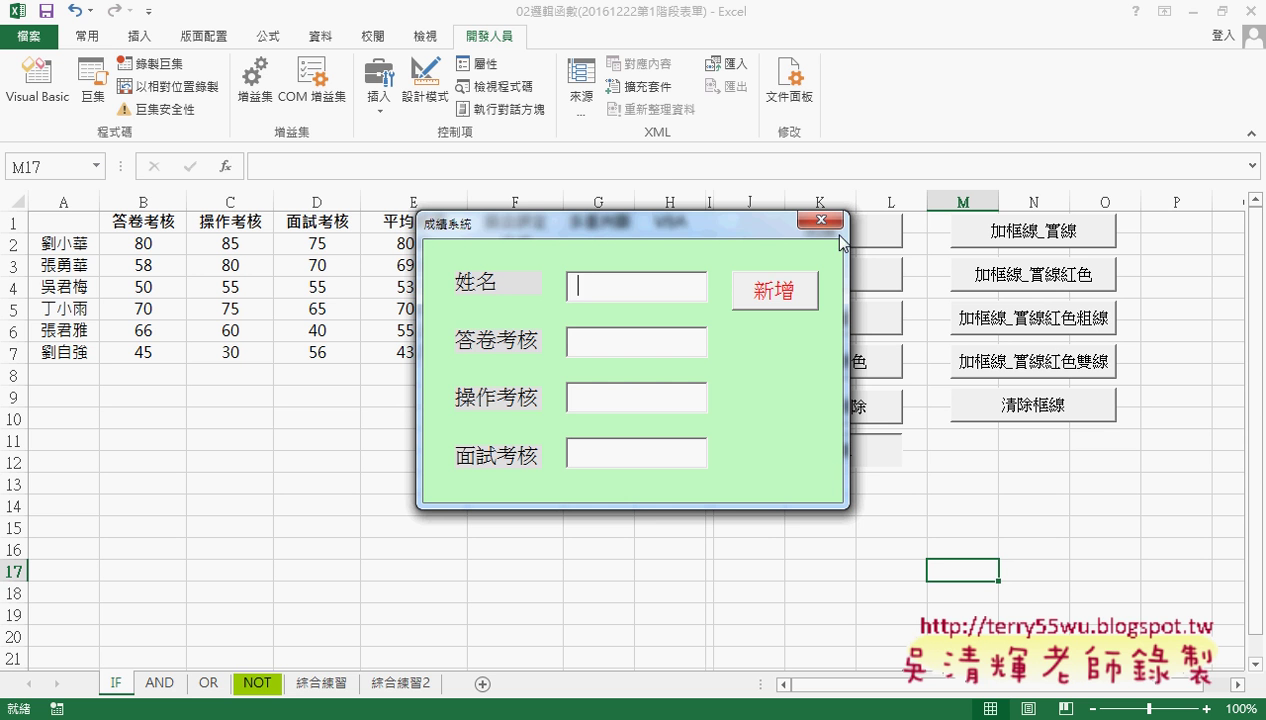
left_click(826, 221)
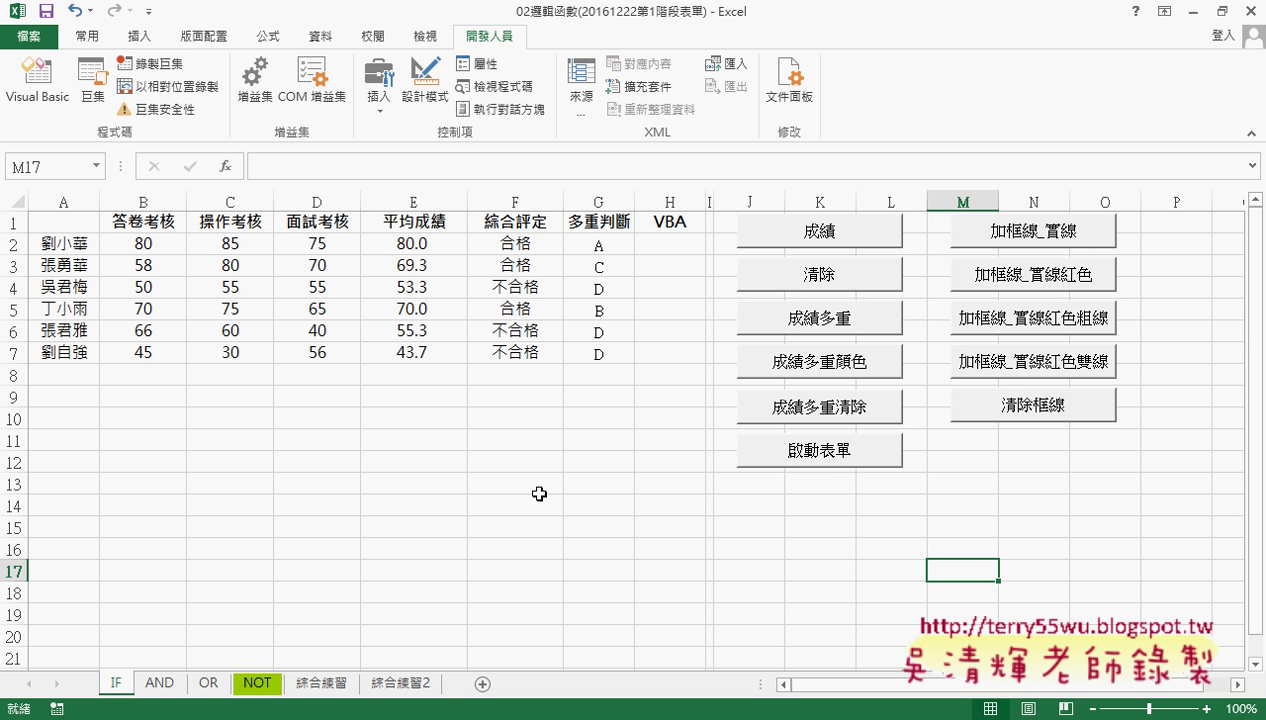
Open the VBA editor and the ThisWorkbook code window from the Project pane
left_click(40, 85)
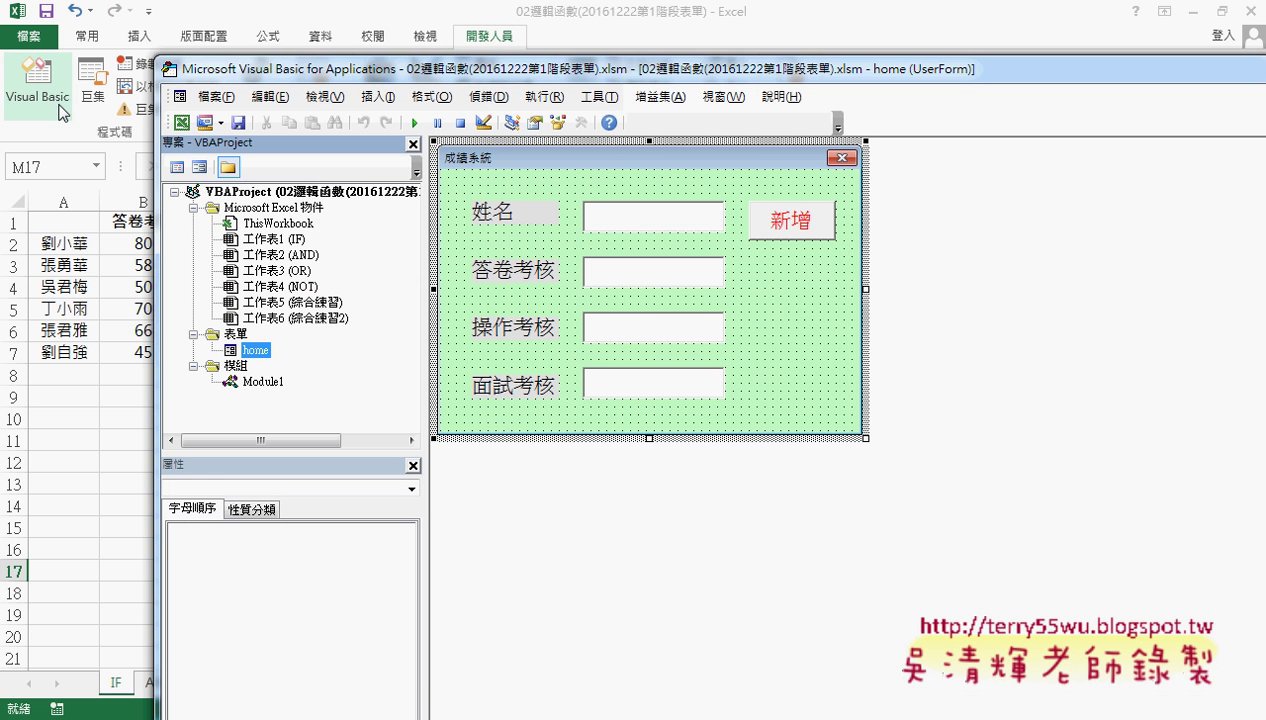
left_click(290, 223)
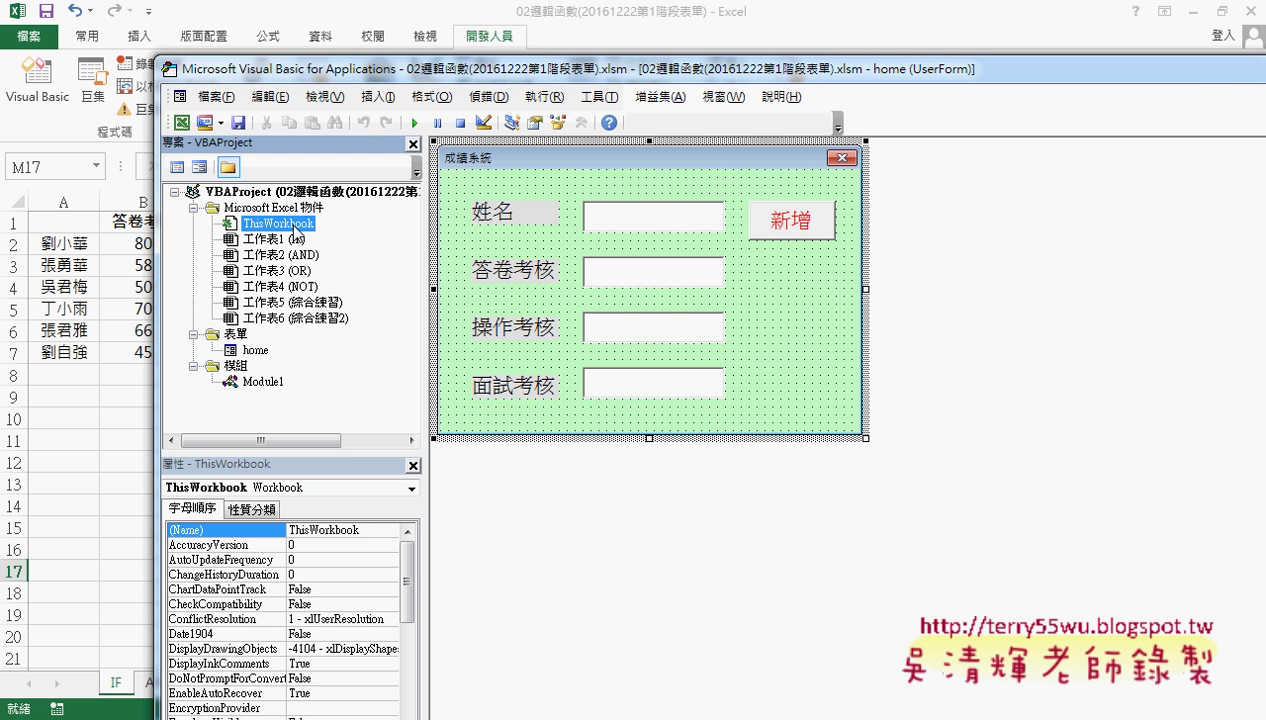
double_click(290, 223)
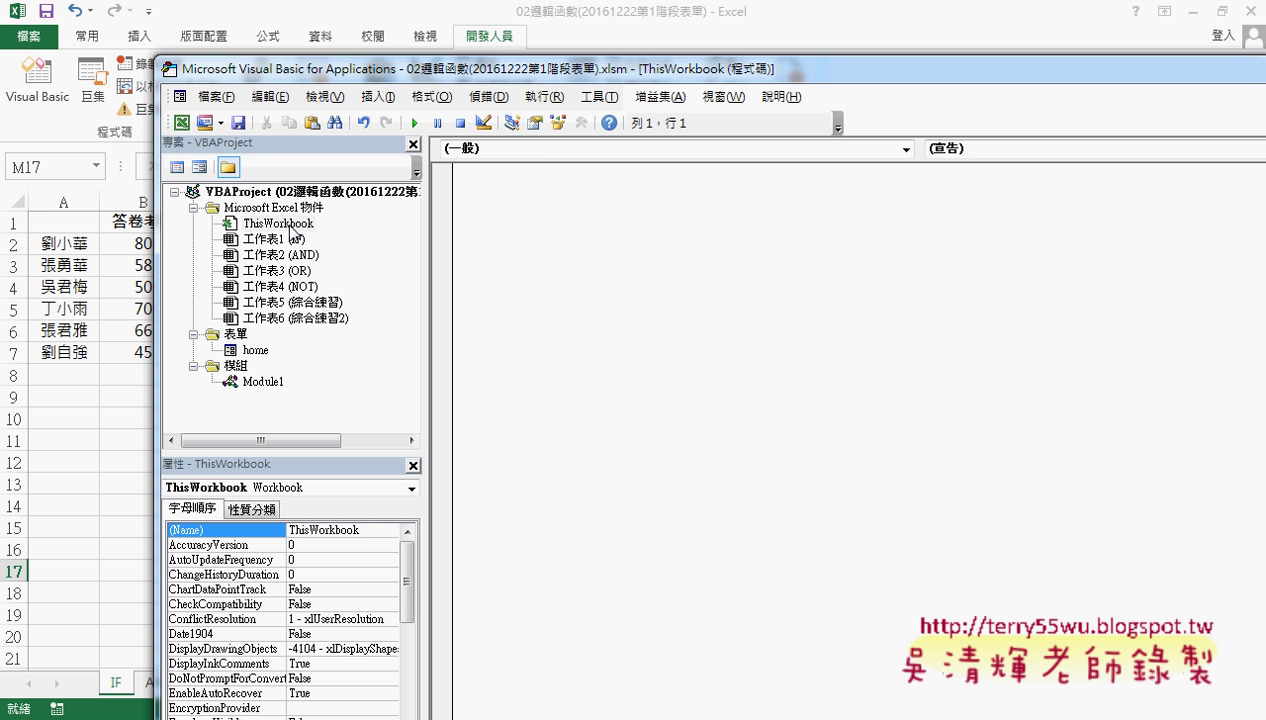
Choose Workbook in the object dropdown to create an empty Workbook_Open procedure
left_click(536, 151)
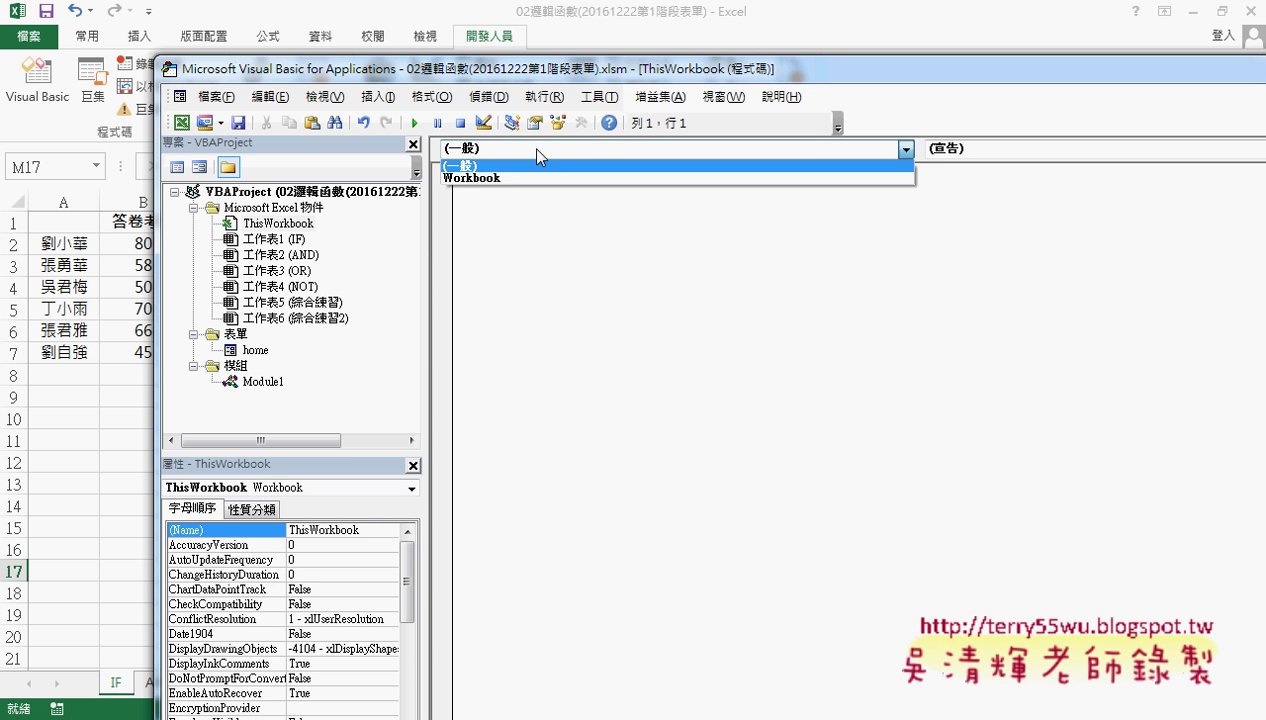
left_click(493, 179)
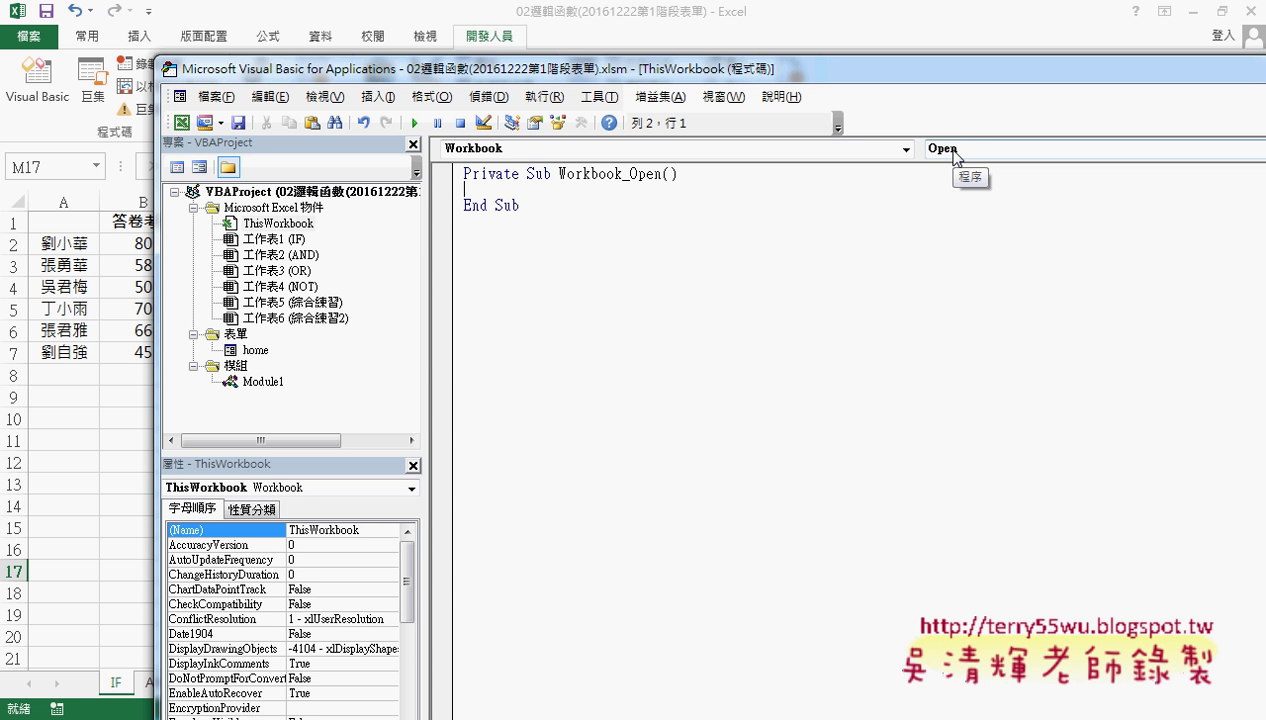
left_click_drag(947, 175, 957, 154)
left_click_drag(445, 157, 492, 157)
left_click_drag(929, 157, 960, 155)
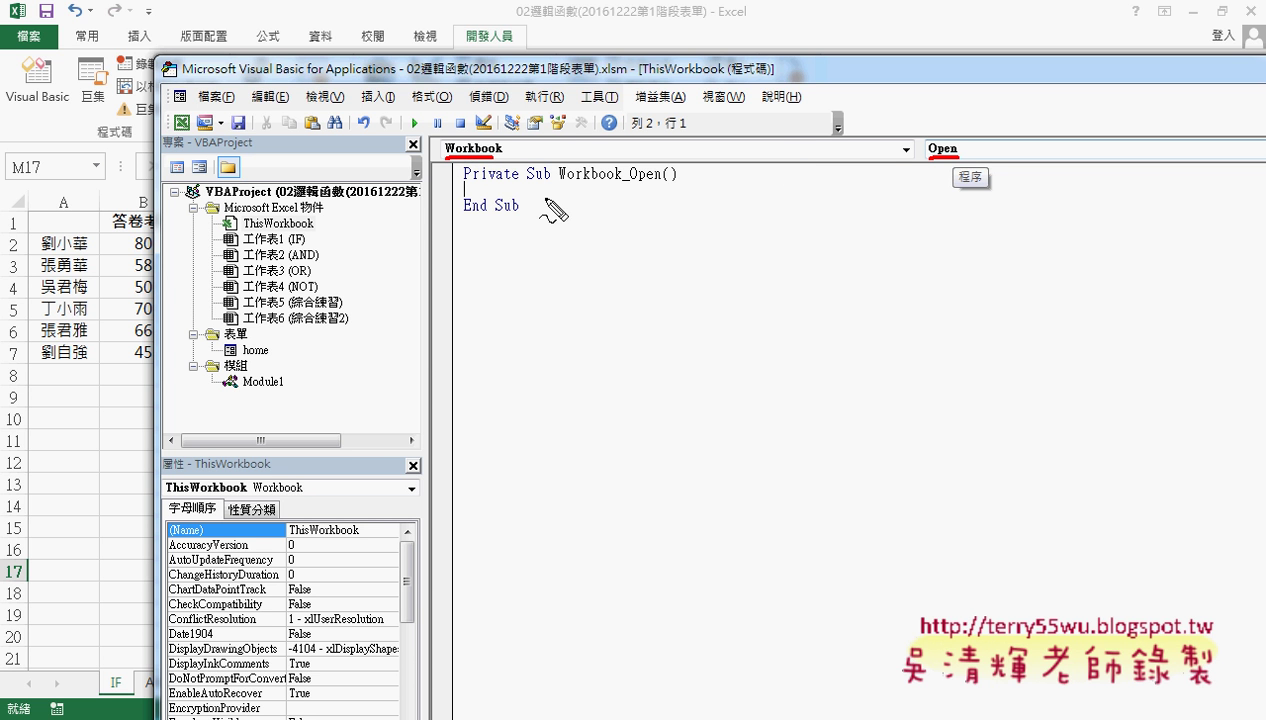
left_click_drag(547, 197, 500, 190)
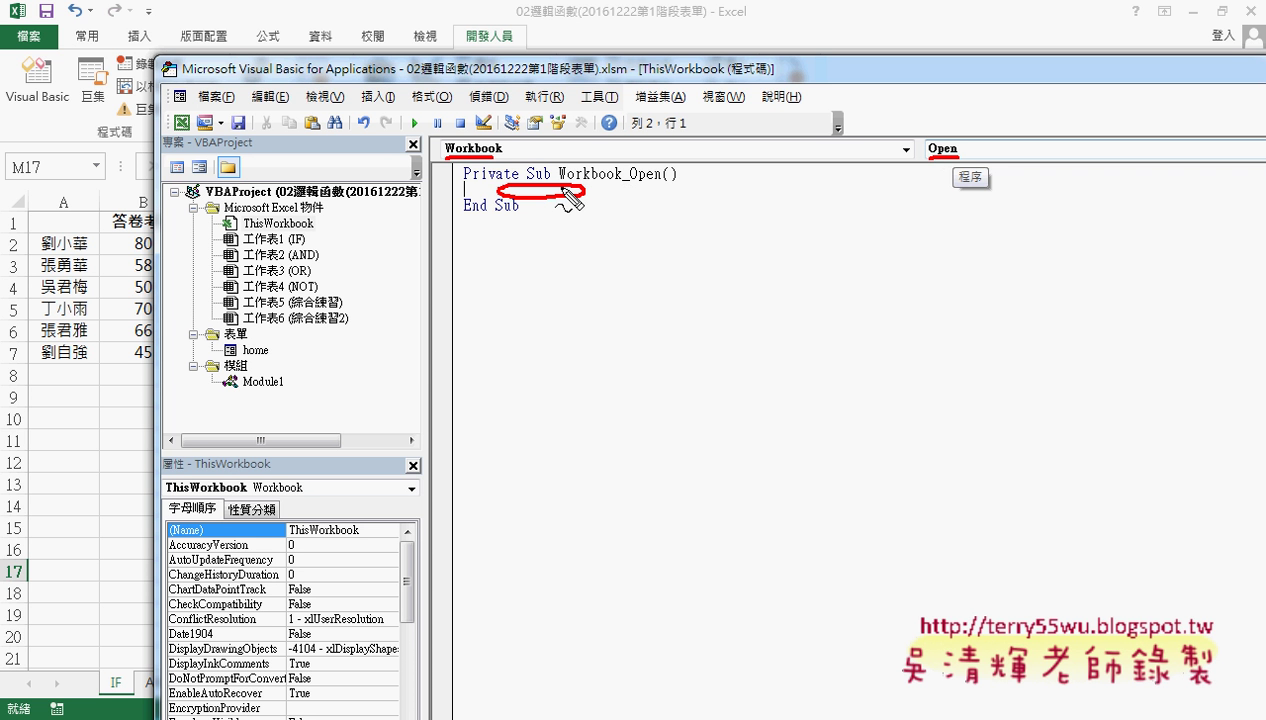
Add the line home.Show inside Workbook_Open and close the editor back to Excel
key("Escape")
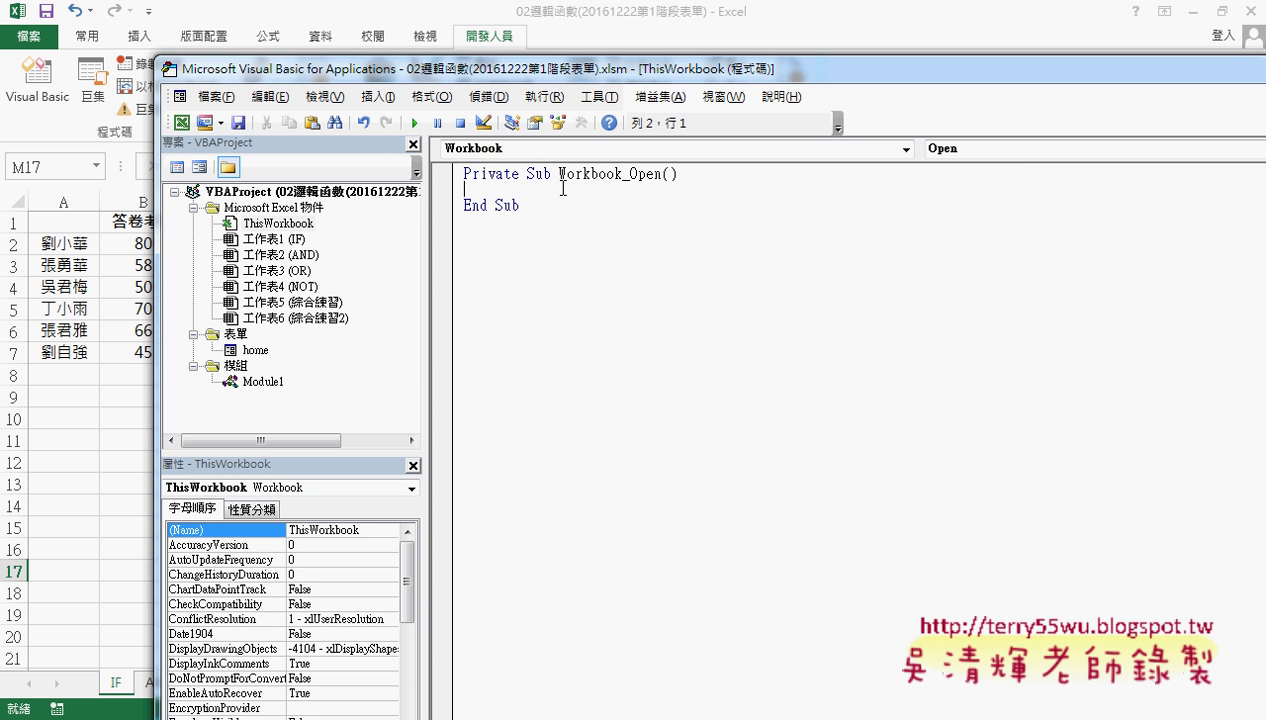
key("Tab")
type("ho")
type("me")
type(".s")
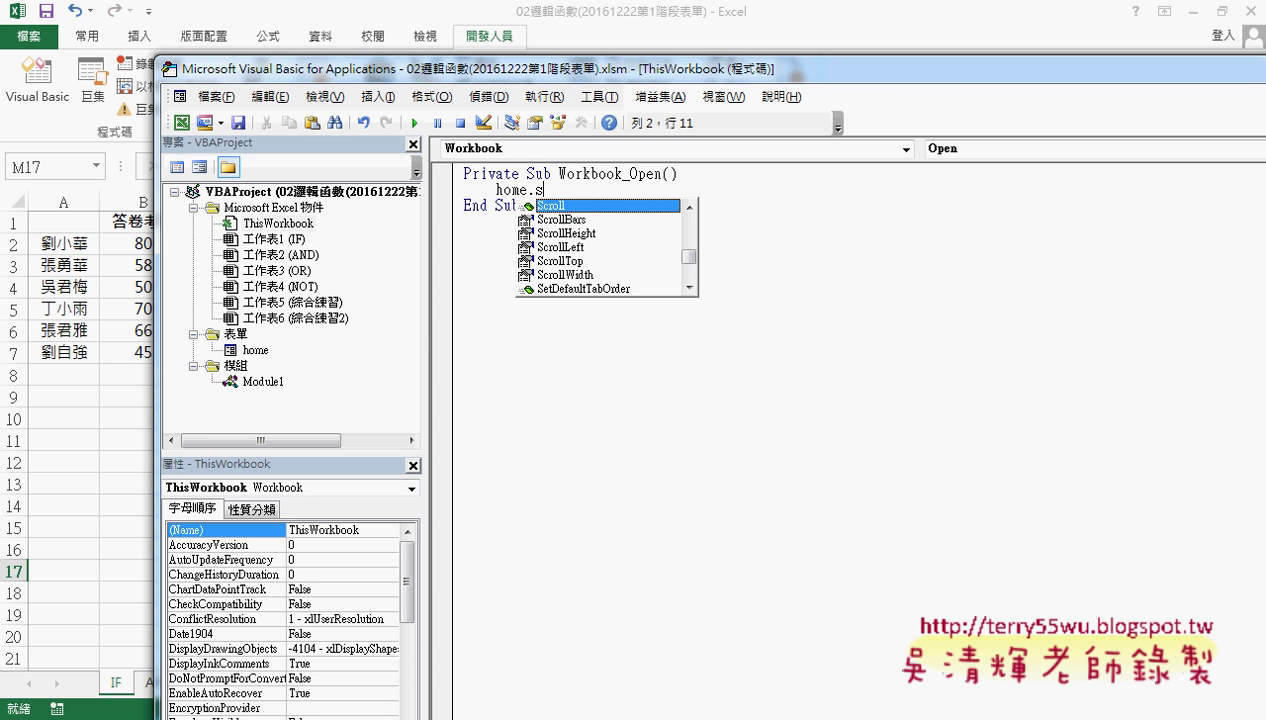
type("h")
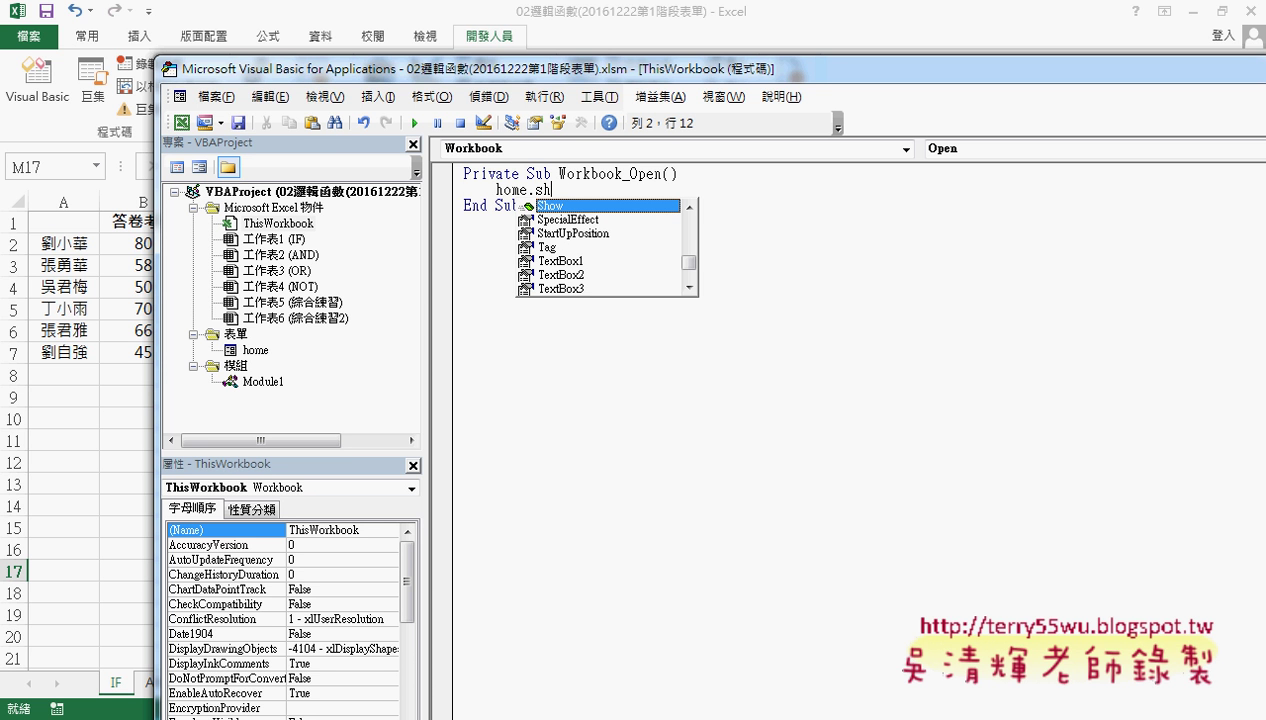
key("Tab")
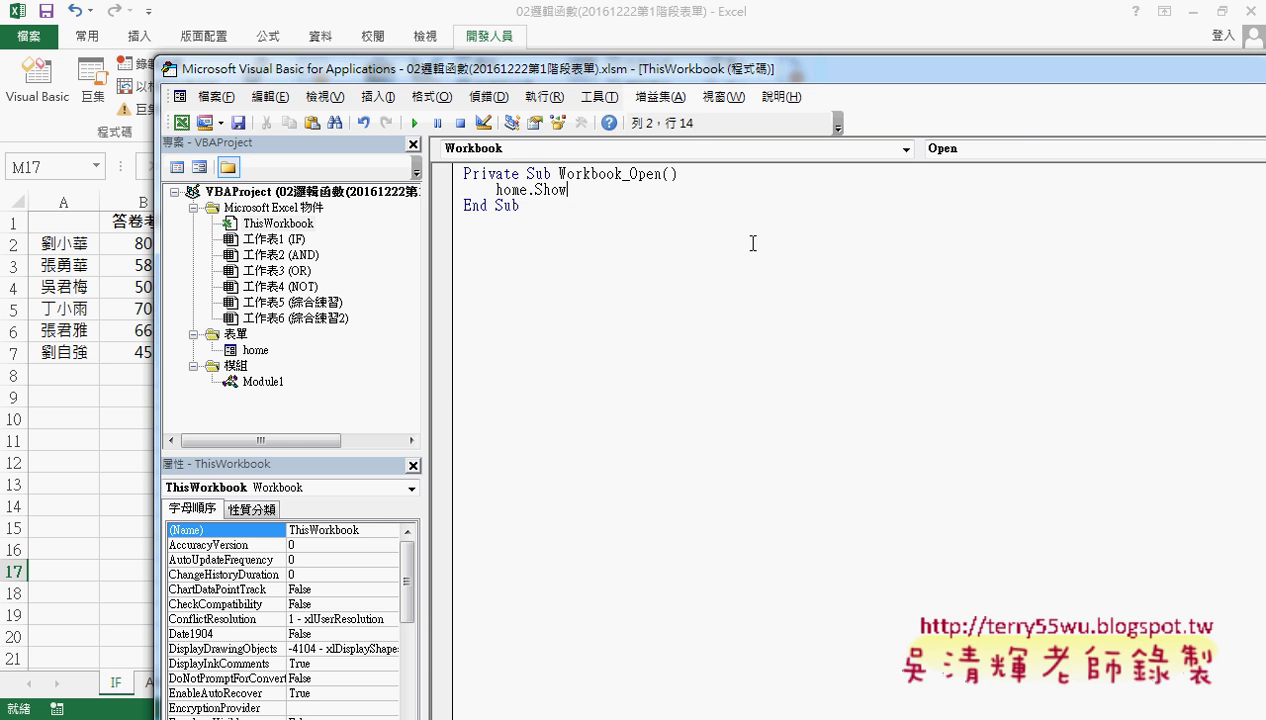
left_click(752, 243)
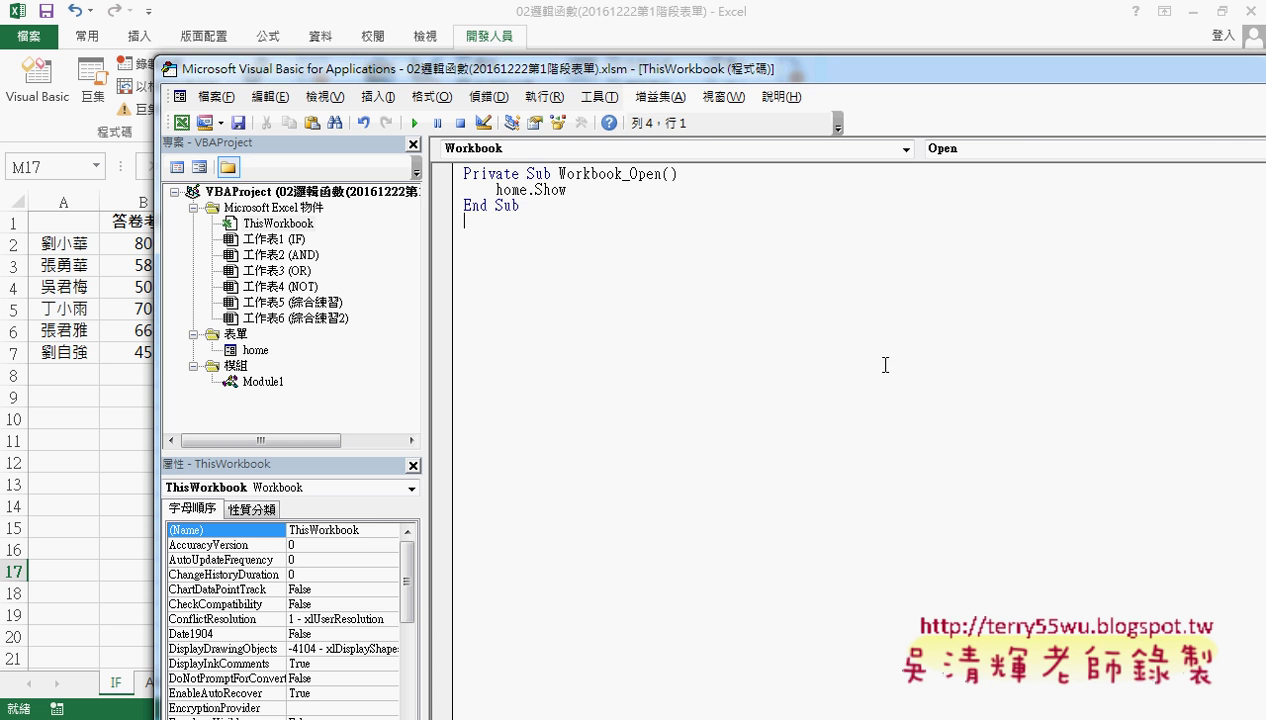
left_click(222, 93)
left_click(240, 215)
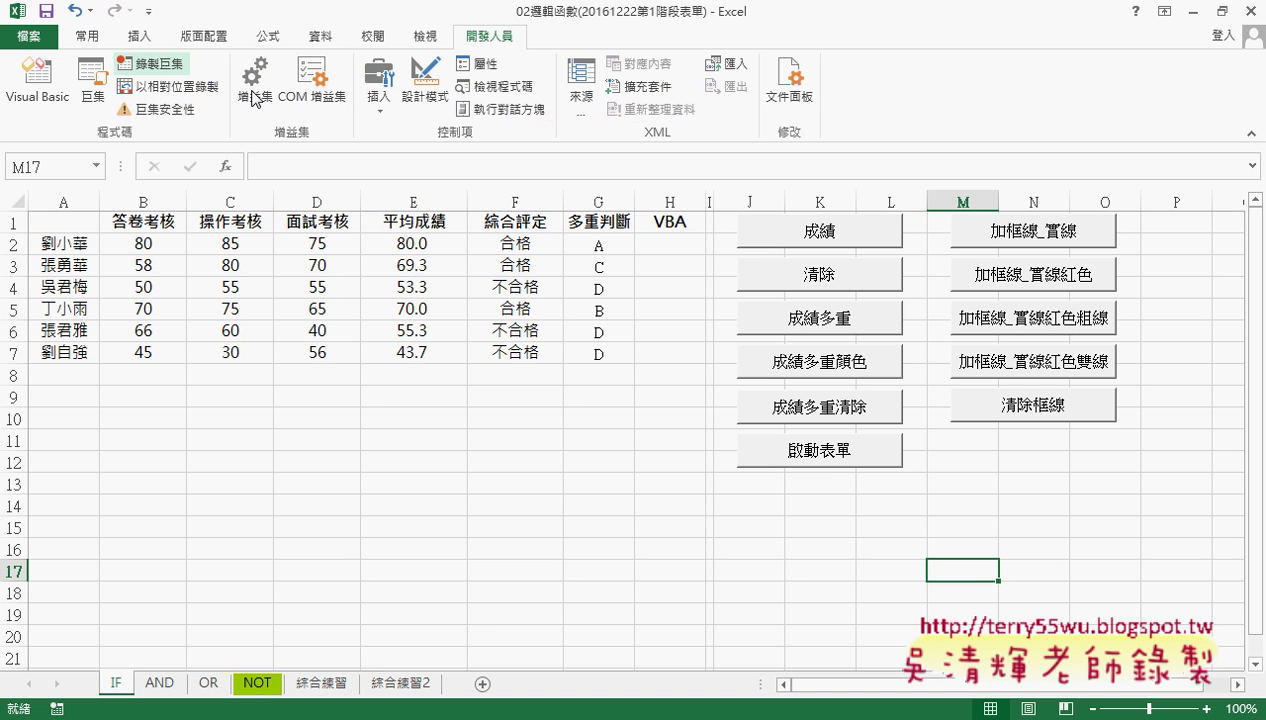
Test the 啟動表單 button, save and close Excel, then reopen 02邏輯函數.xlsm
left_click(828, 457)
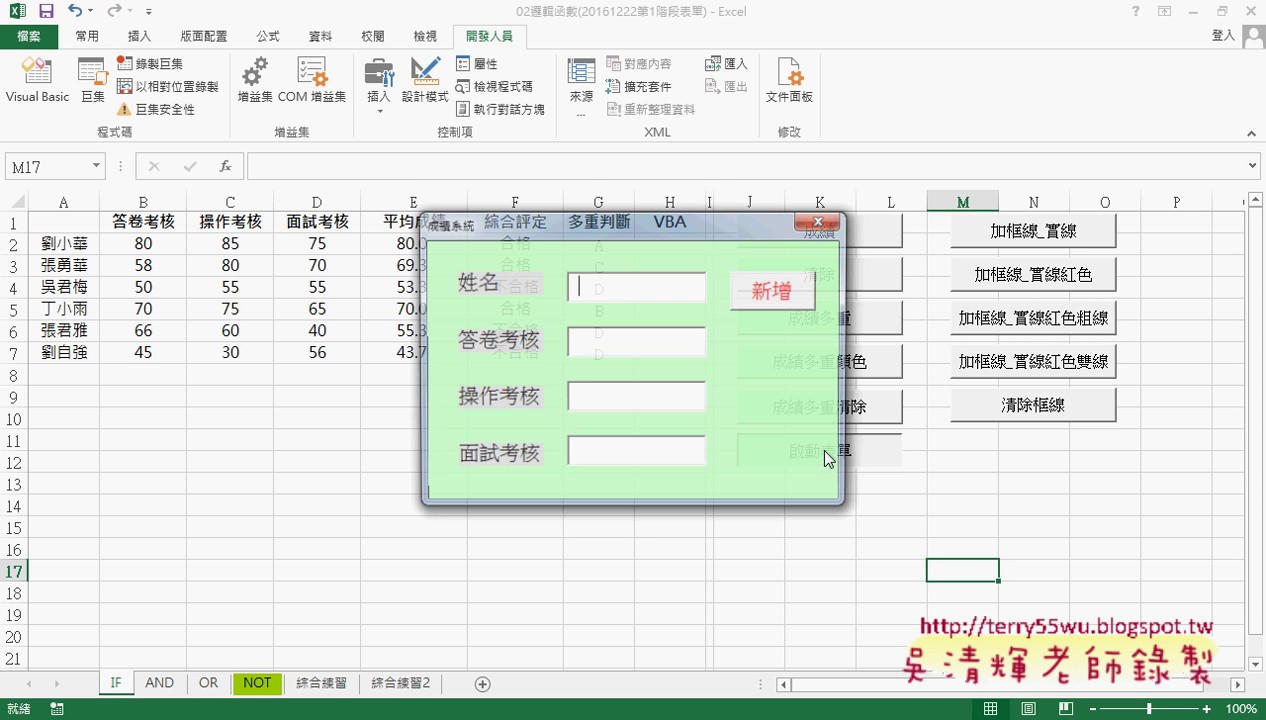
left_click(828, 224)
left_click(1249, 11)
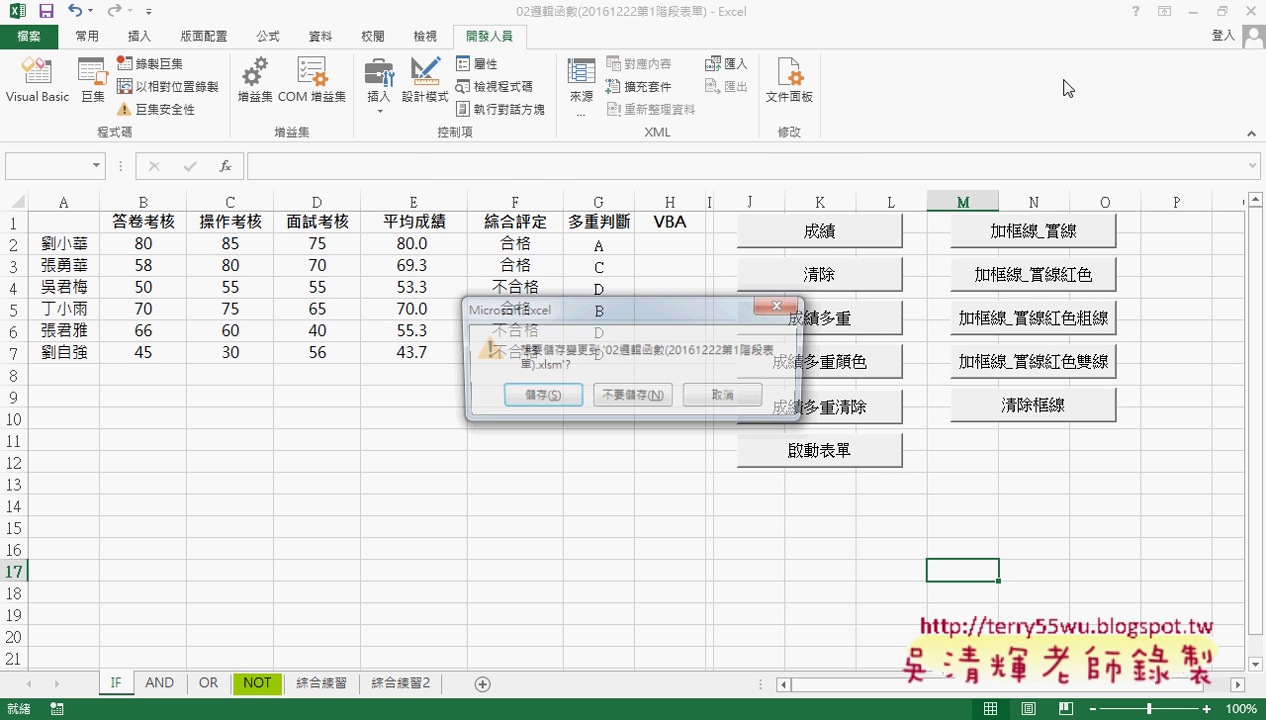
left_click(533, 398)
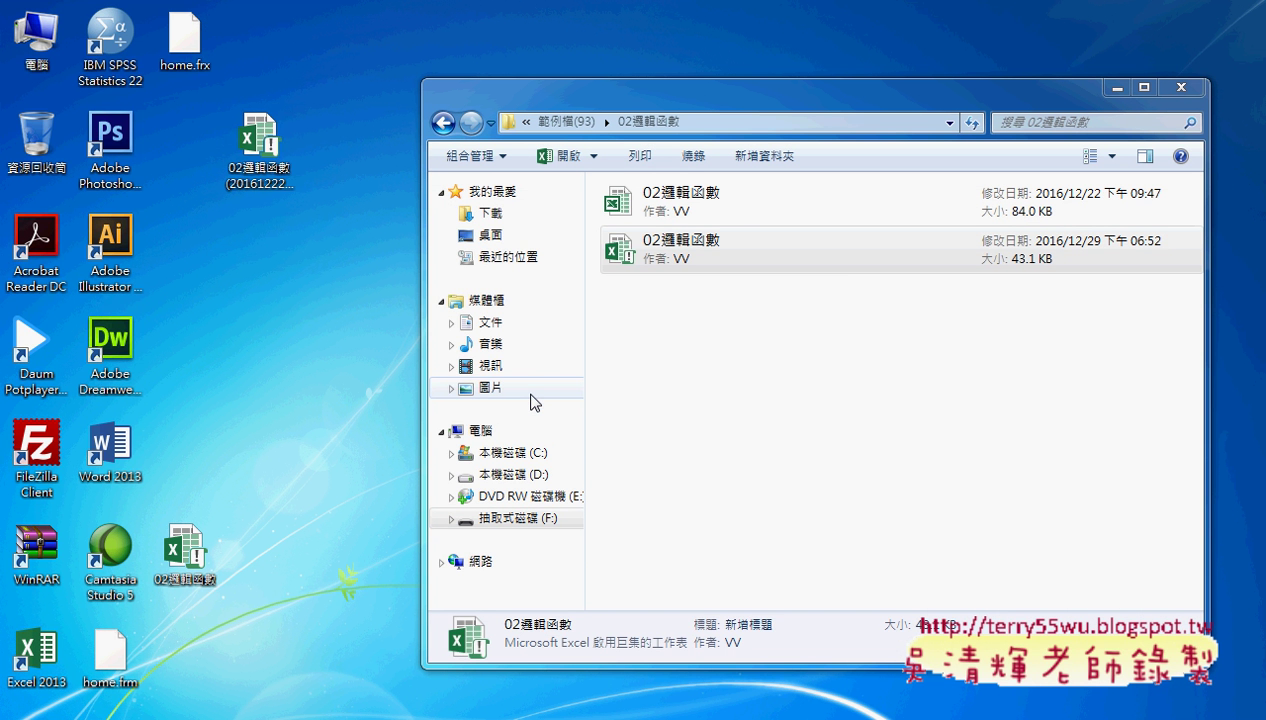
double_click(258, 140)
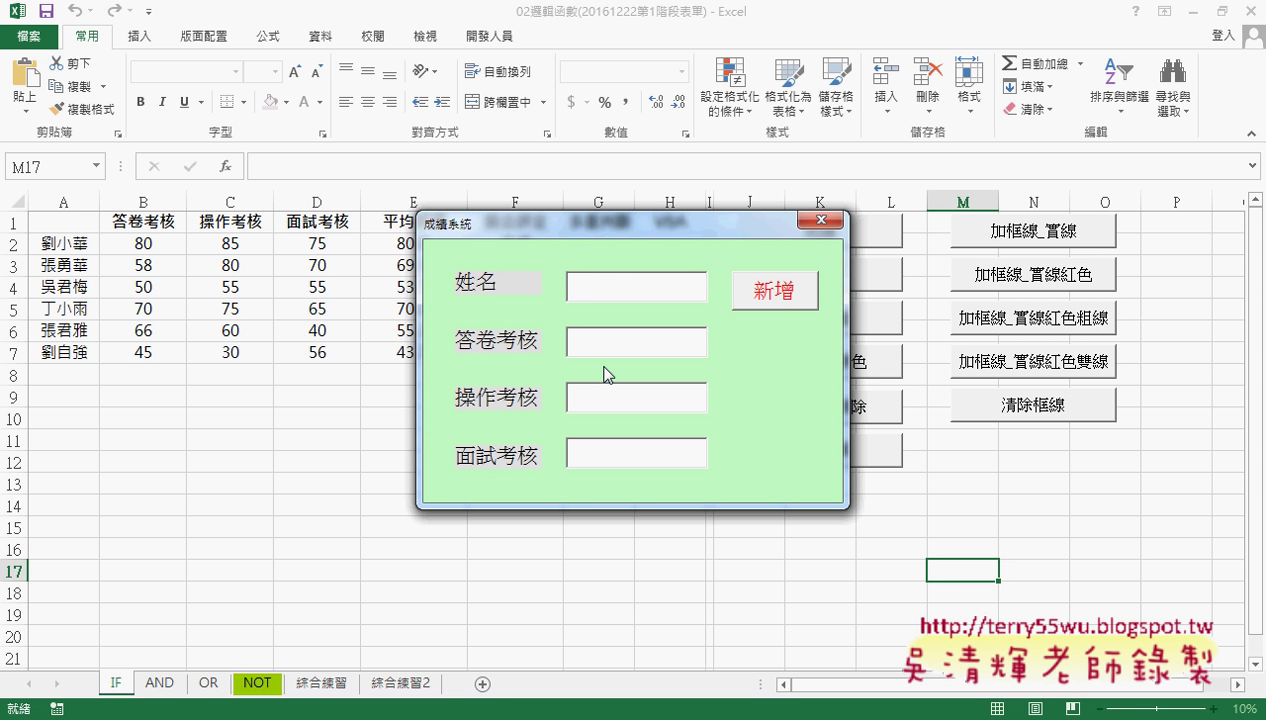
left_click(838, 228)
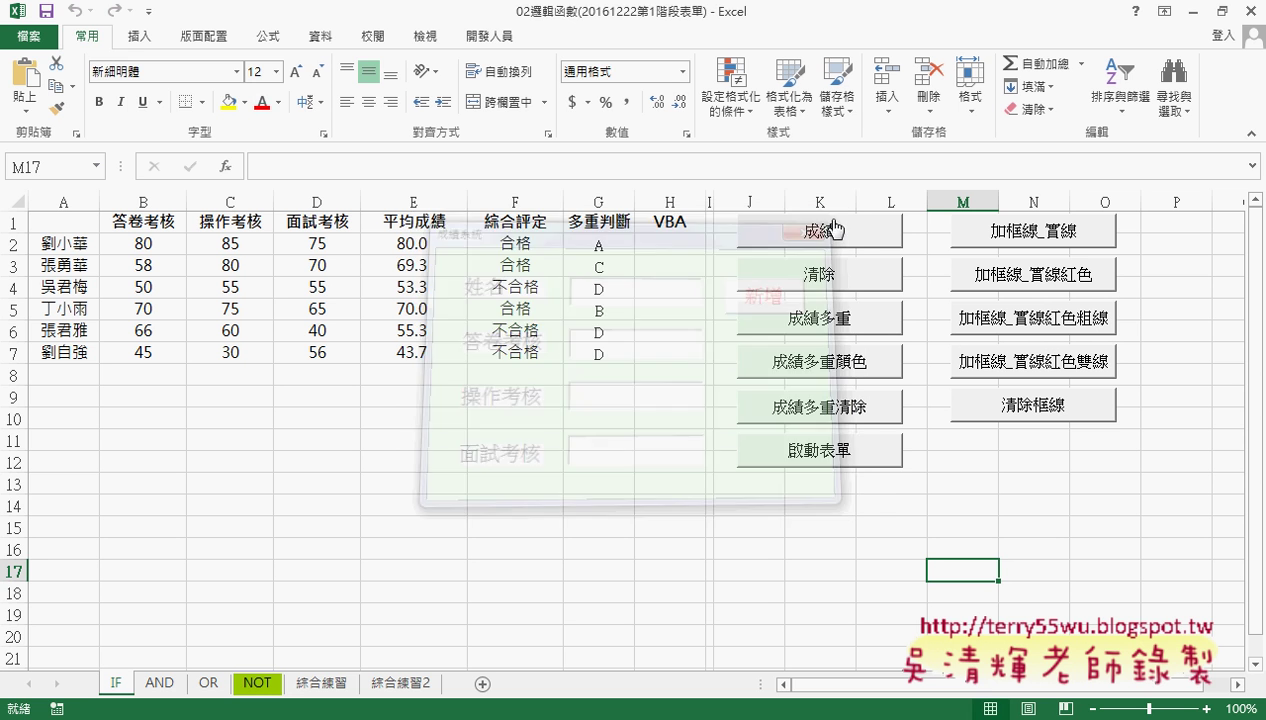
left_click(840, 448)
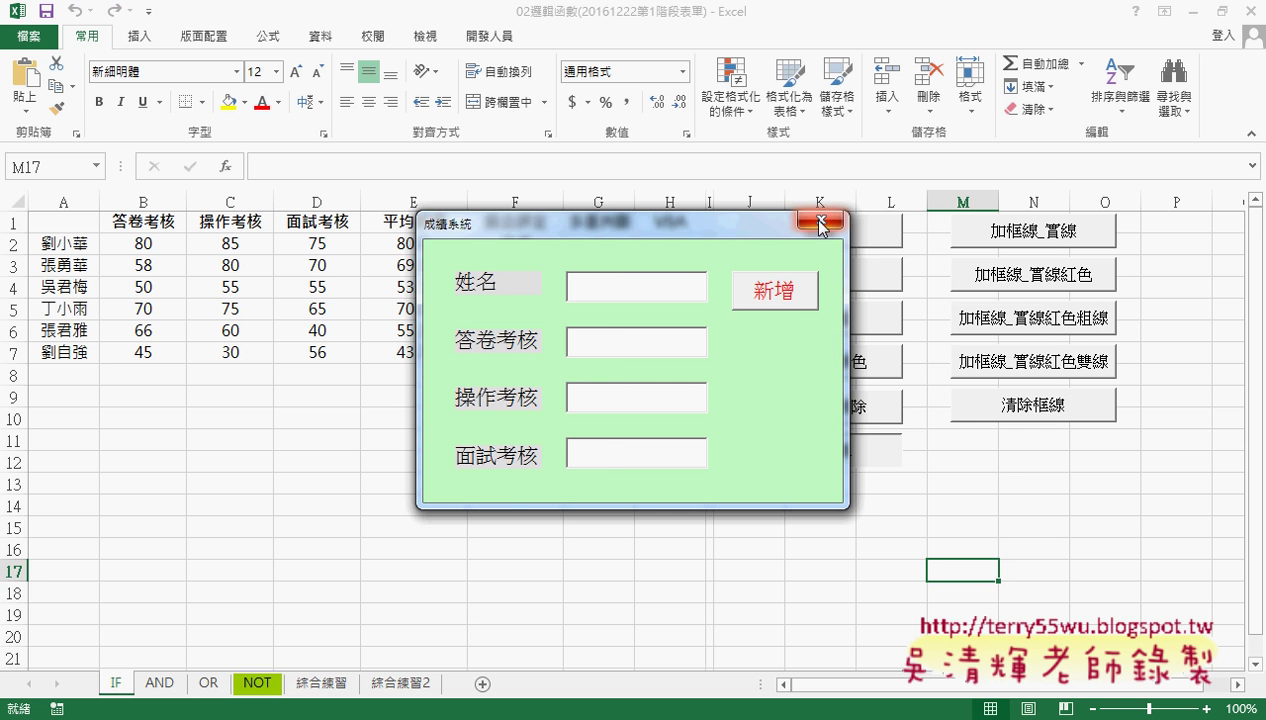
Shift the 成績系統 form up and right, try 新增, and tab through its text boxes
left_click_drag(714, 224, 910, 203)
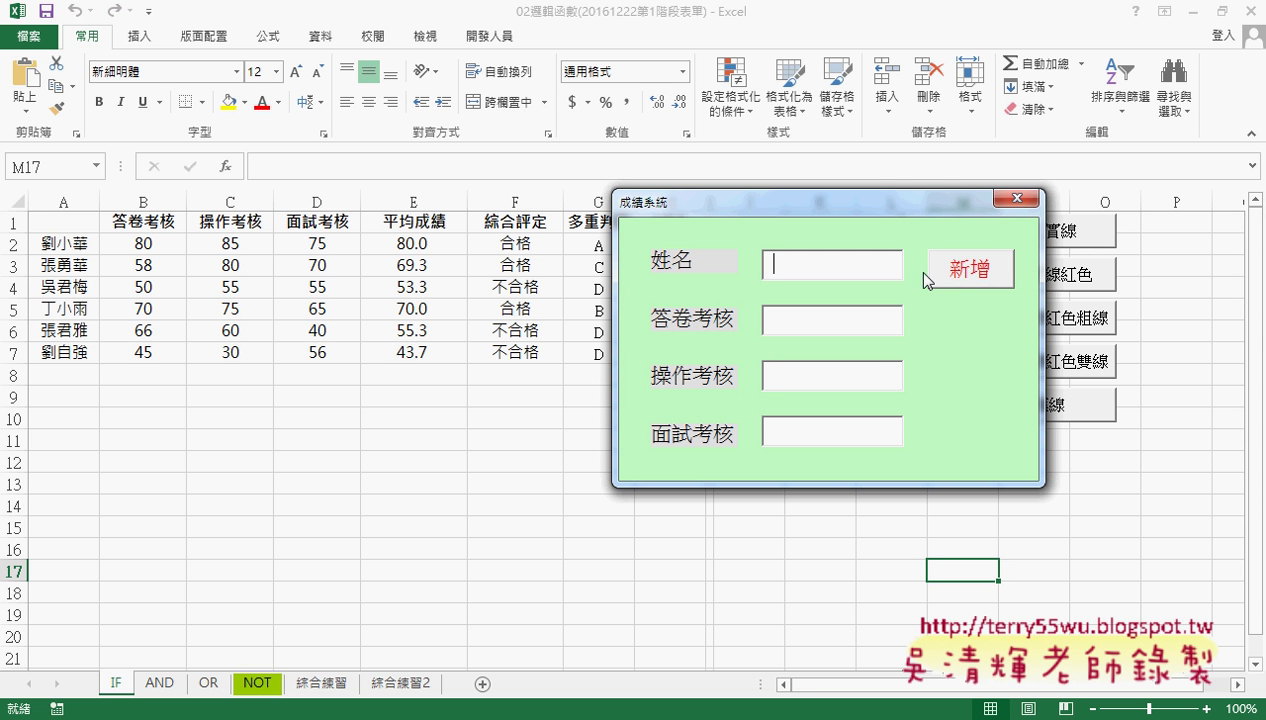
left_click(960, 275)
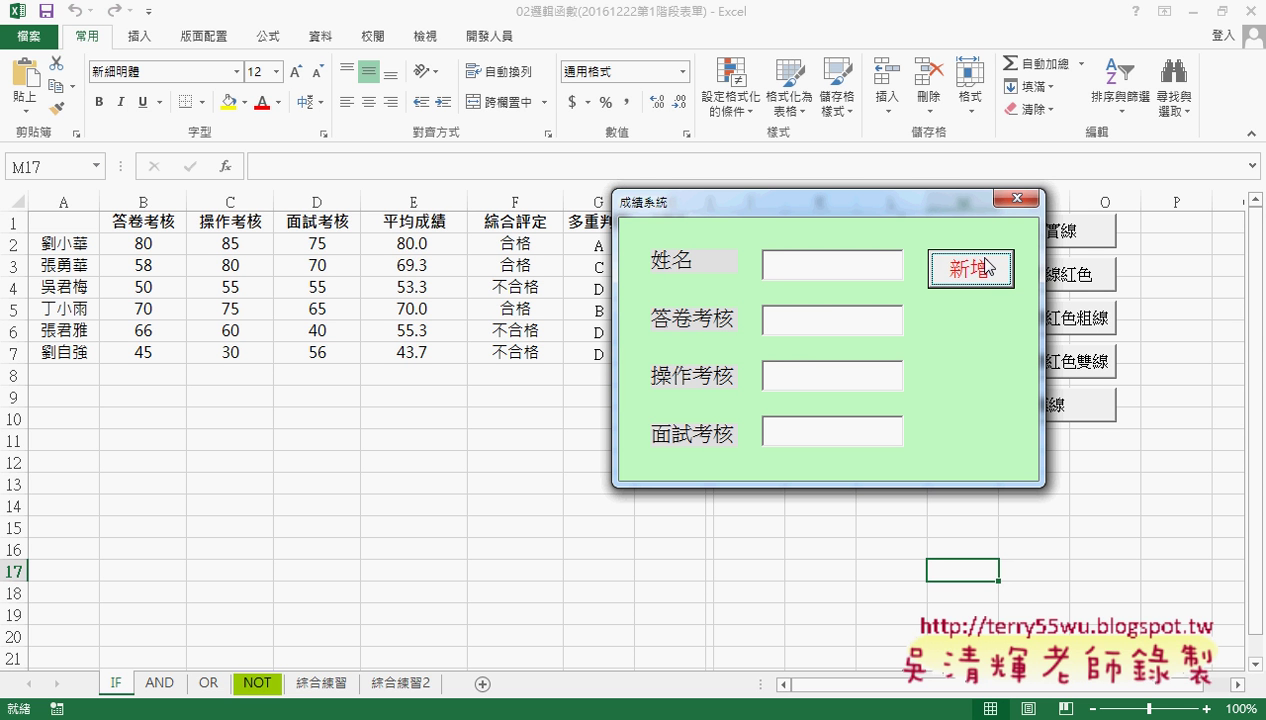
key("Tab")
key("Tab")
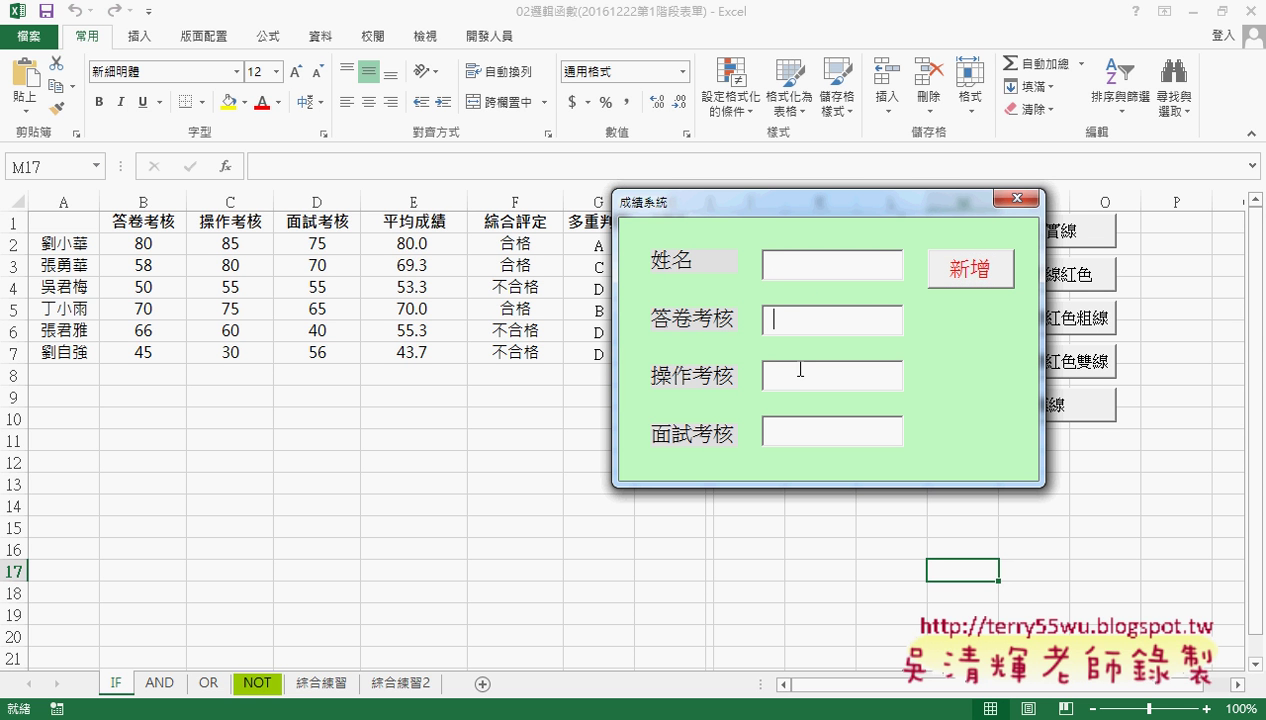
key("Tab")
key("Tab")
Drag repeatedly across the score table area next to the open form
mouse_move(360, 362)
left_mouse_down()
mouse_move(80, 362)
mouse_move(606, 372)
left_mouse_up()
left_click_drag(376, 366, 592, 358)
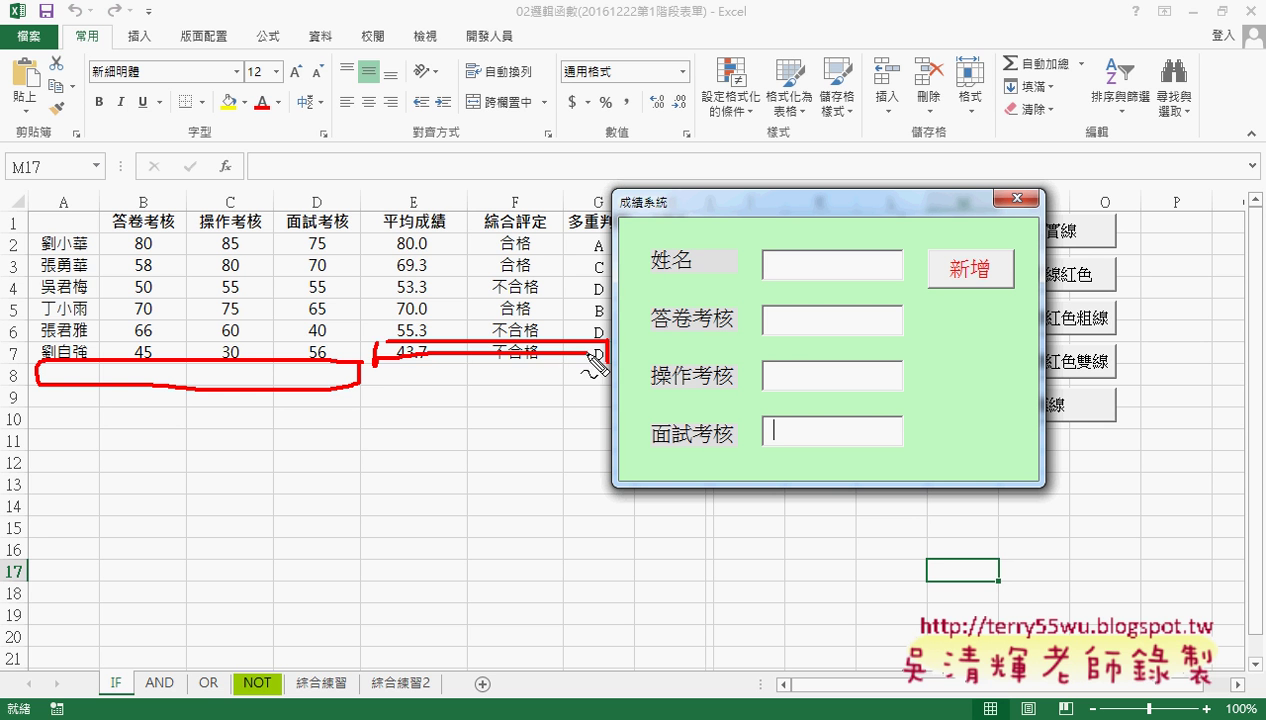
mouse_move(376, 364)
left_mouse_down()
mouse_move(380, 382)
mouse_move(608, 376)
left_mouse_up()
left_click_drag(384, 372, 590, 360)
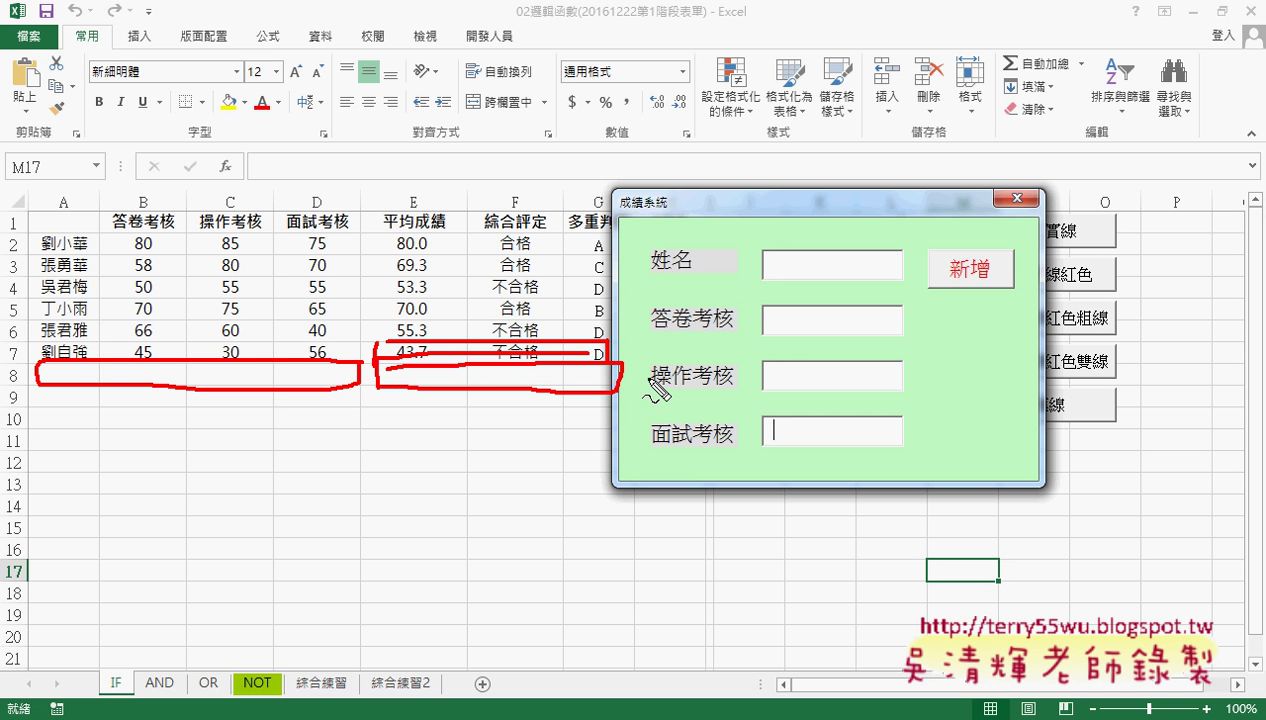
left_click_drag(795, 477, 778, 485)
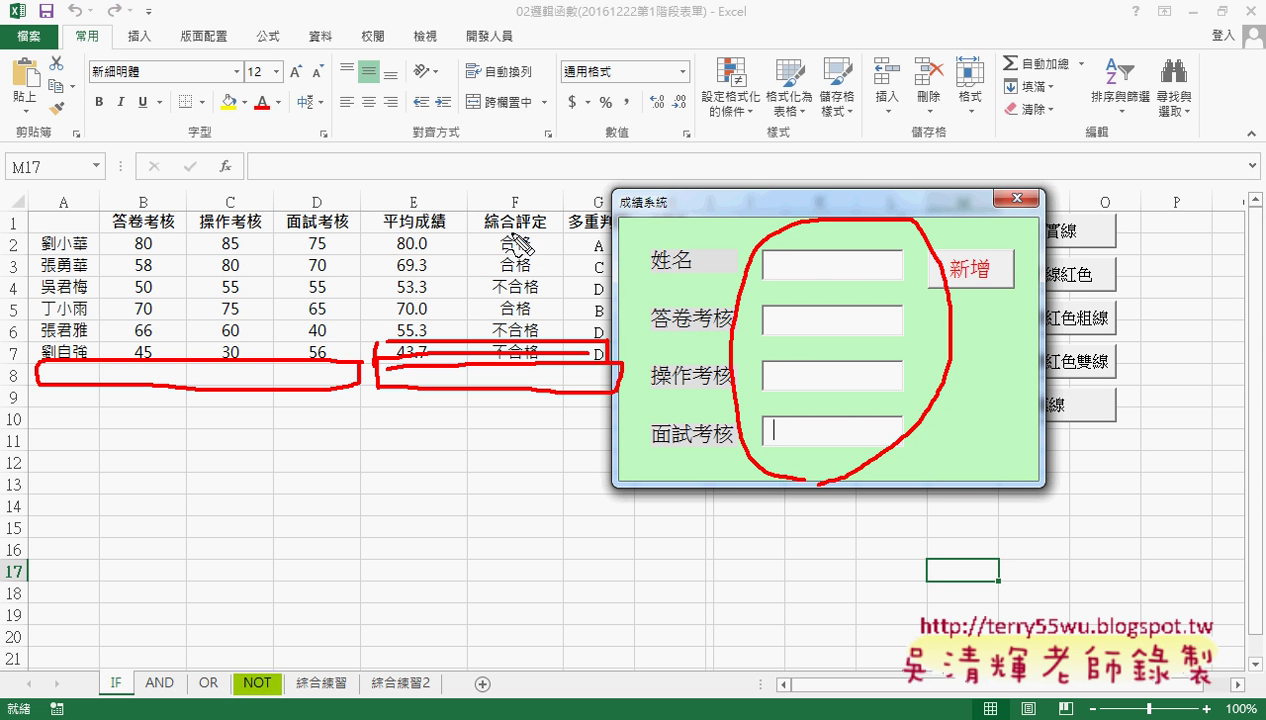
left_click_drag(498, 233, 626, 230)
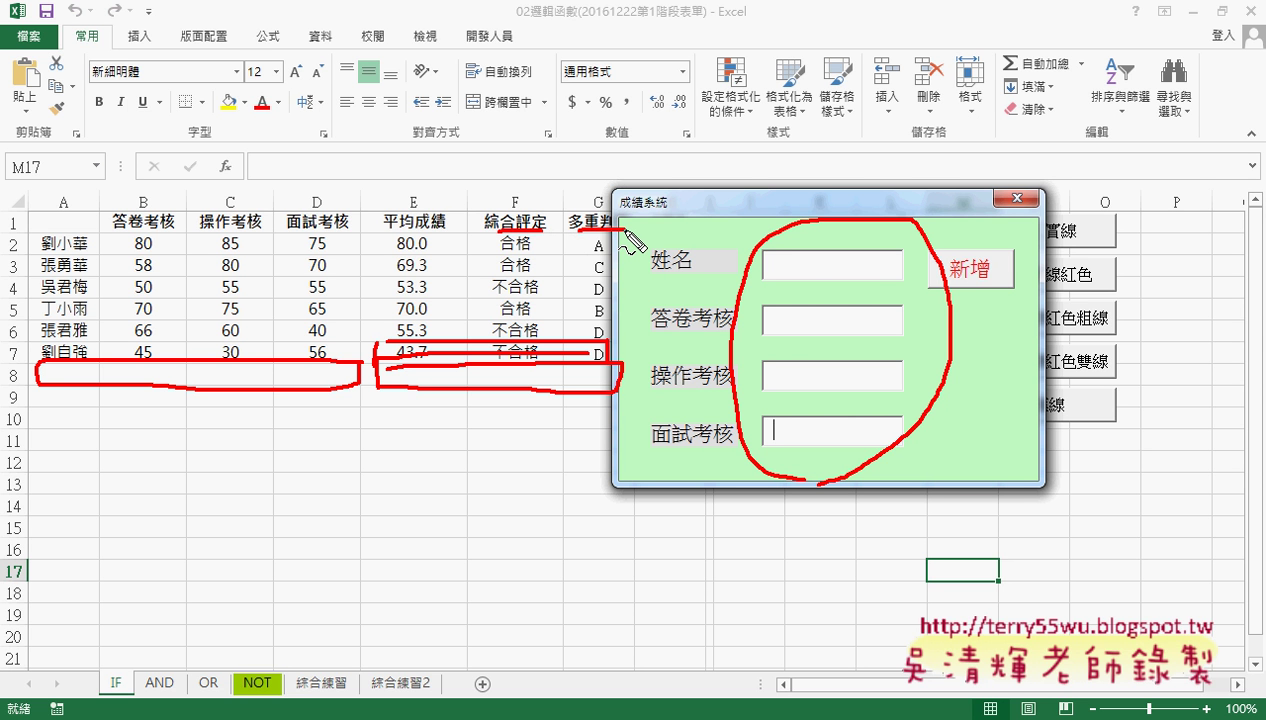